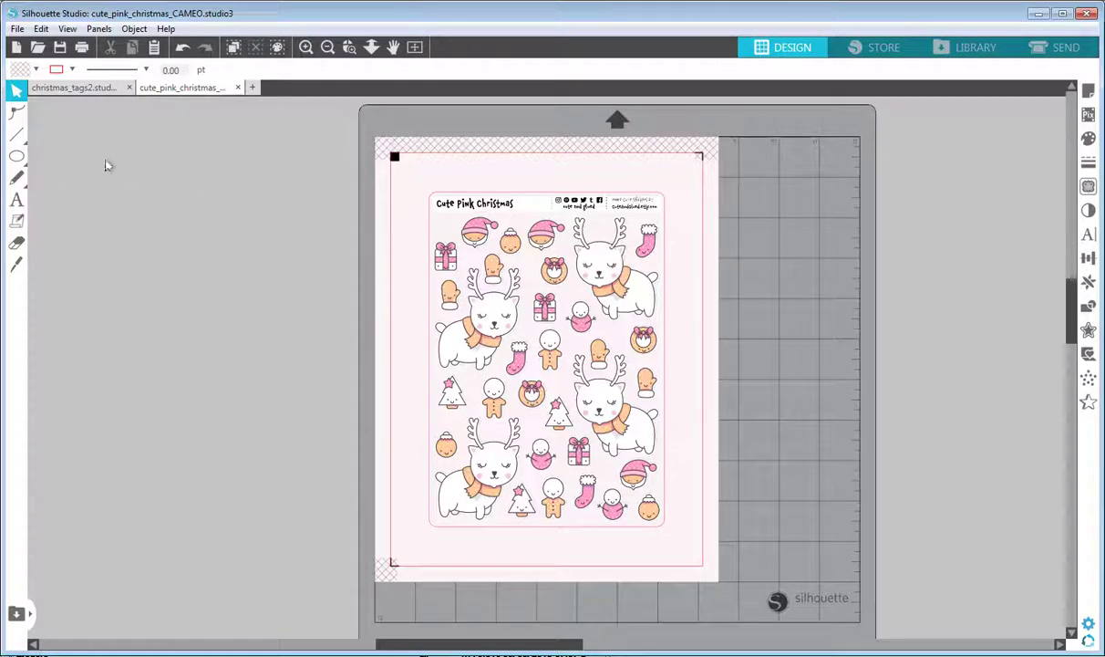
Examine the Cute Pink Christmas sticker sheet close up and as a whole page on the cutting mat
click(306, 46)
click(394, 47)
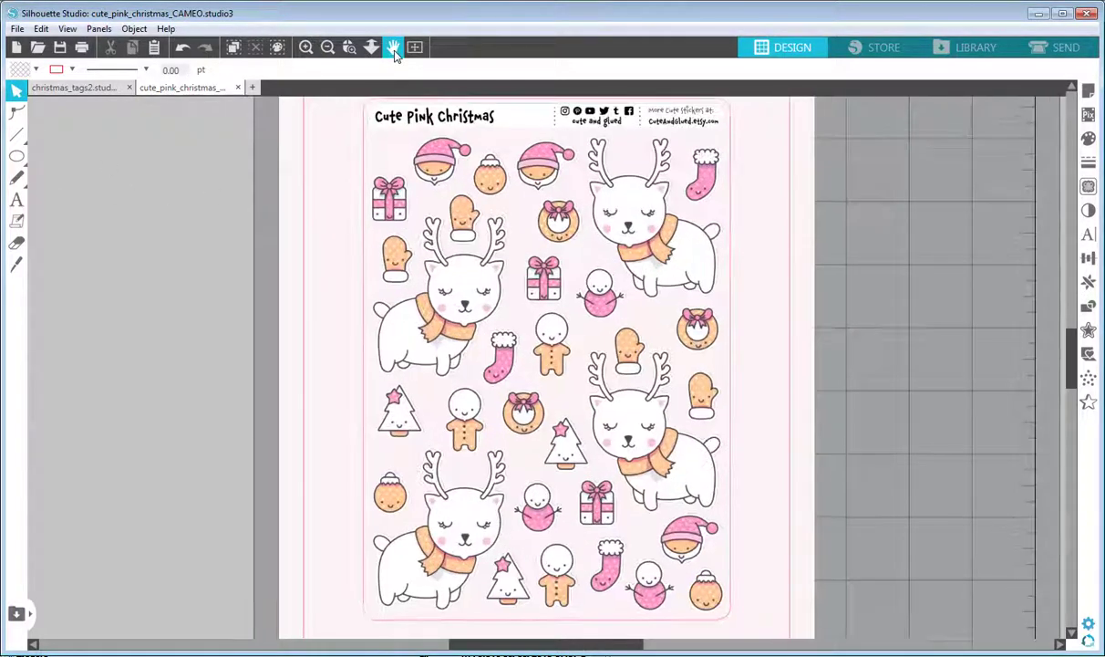
scroll(844, 346, up, 5)
scroll(845, 345, up, 5)
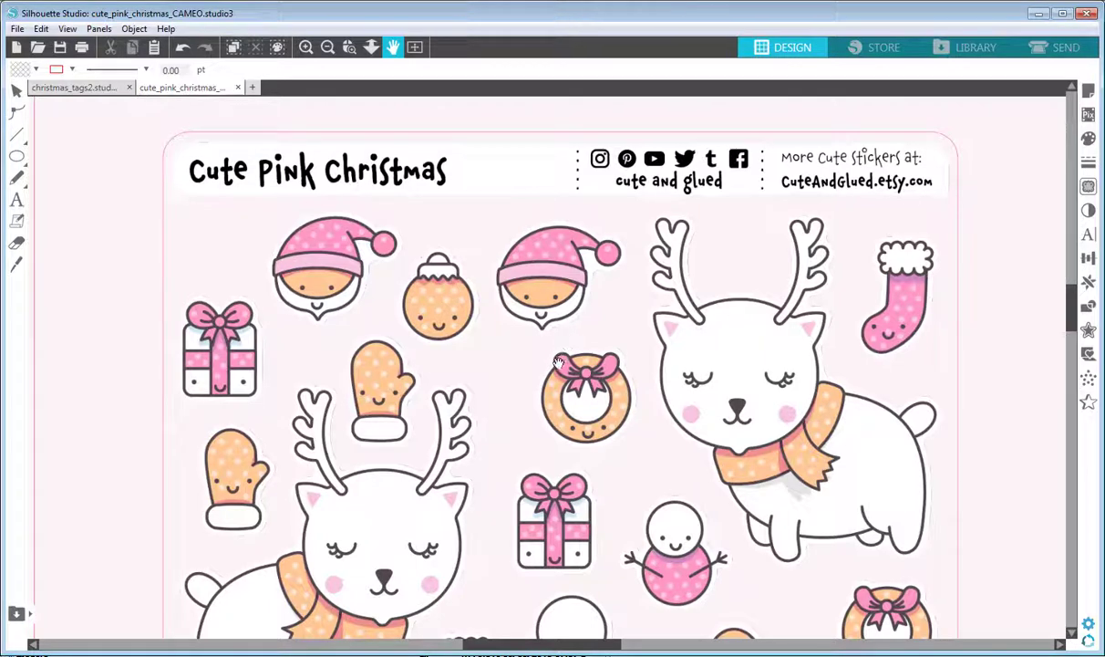
click(329, 47)
click(371, 46)
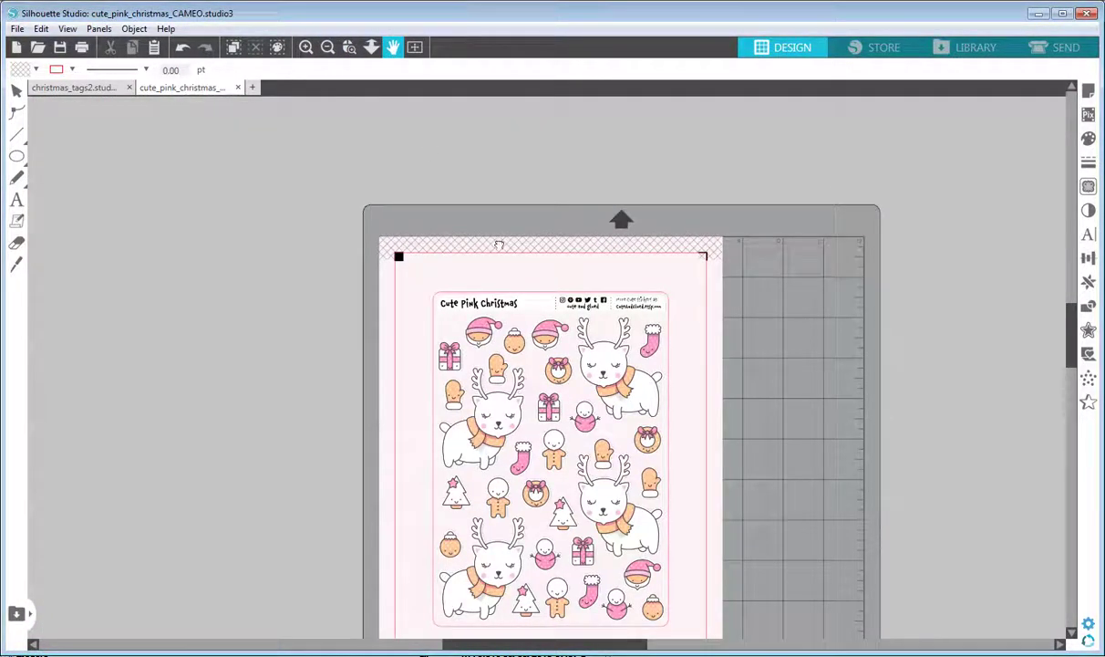
drag(499, 244, 492, 166)
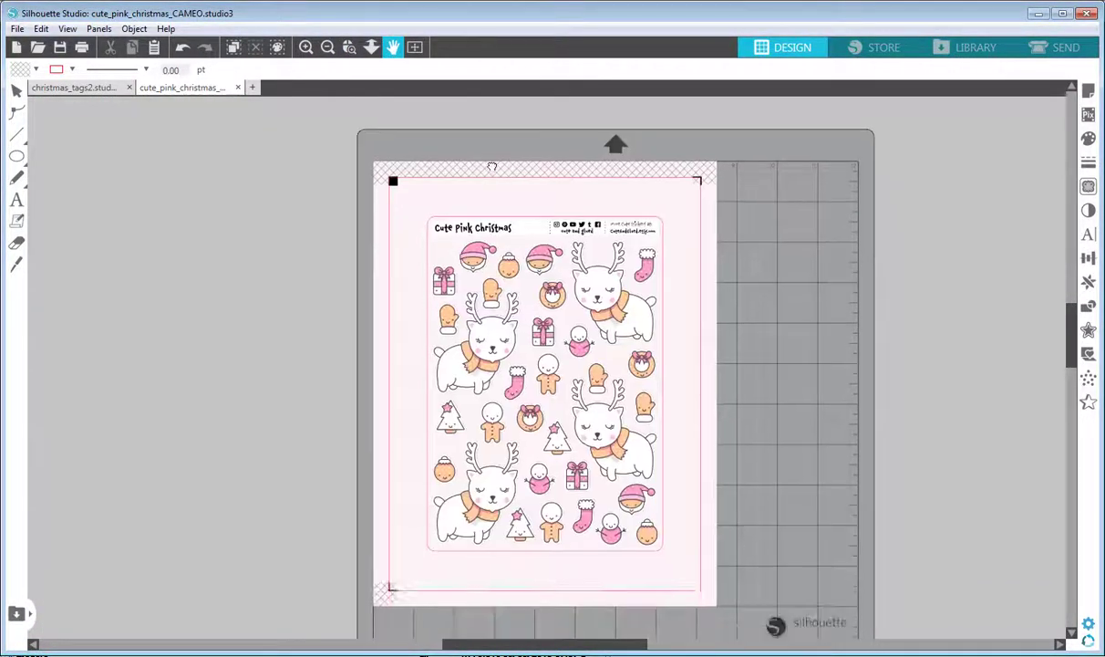
Check the program's edition and release number in its About information
click(166, 28)
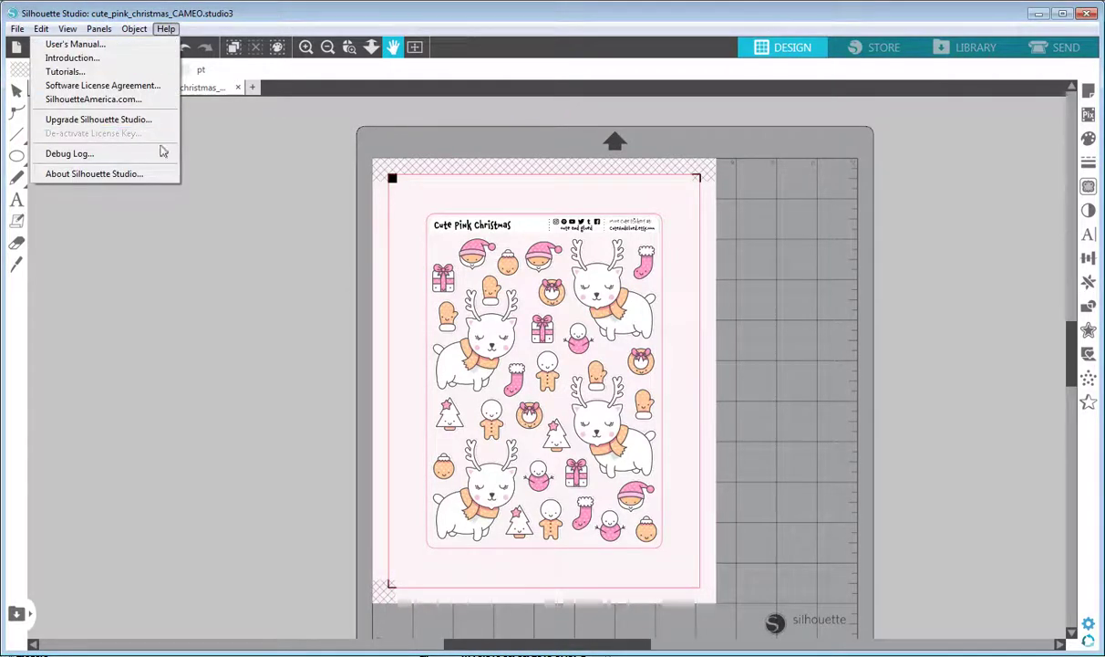
click(165, 171)
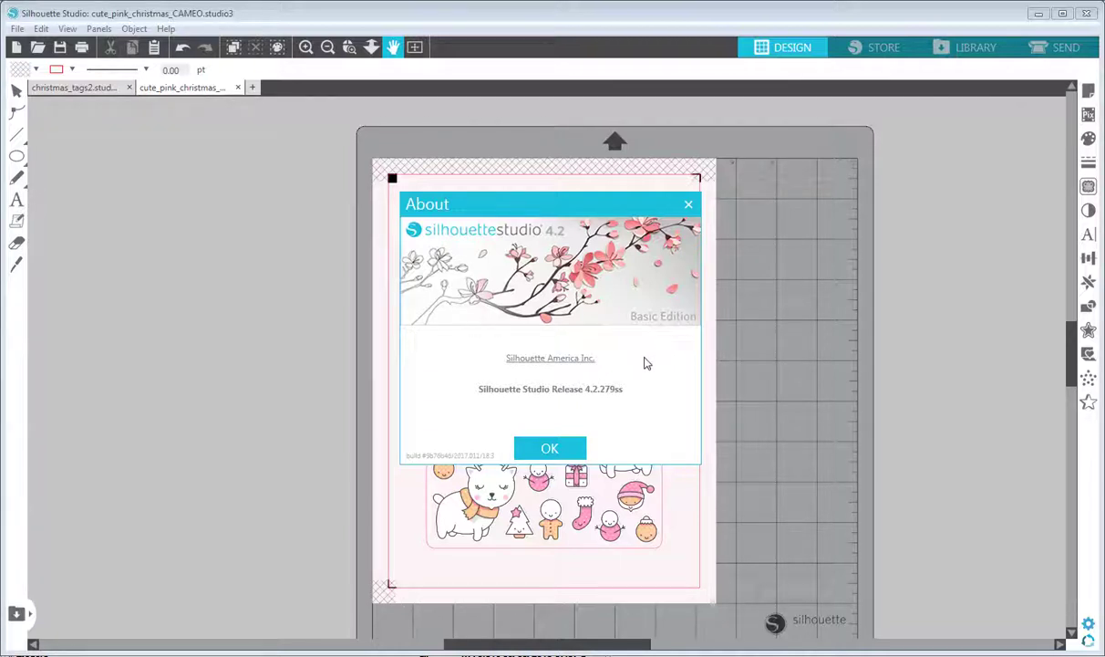
click(550, 447)
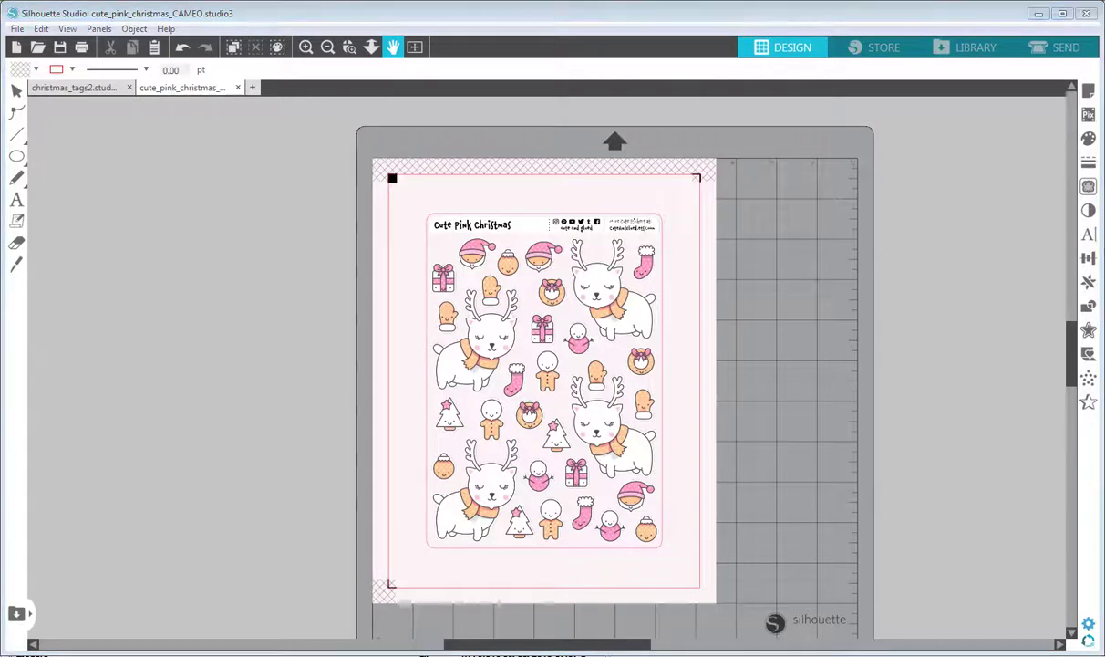
Move the whole Cute Pink Christmas sticker sheet off the page to the empty area left of the cutting mat
click(16, 90)
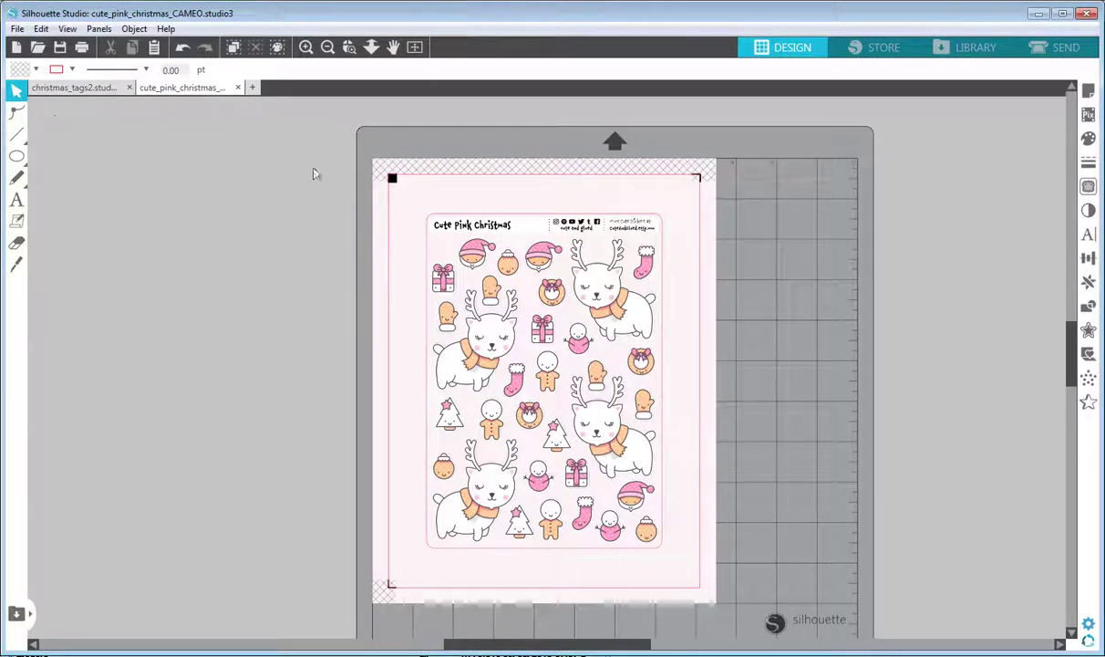
click(605, 273)
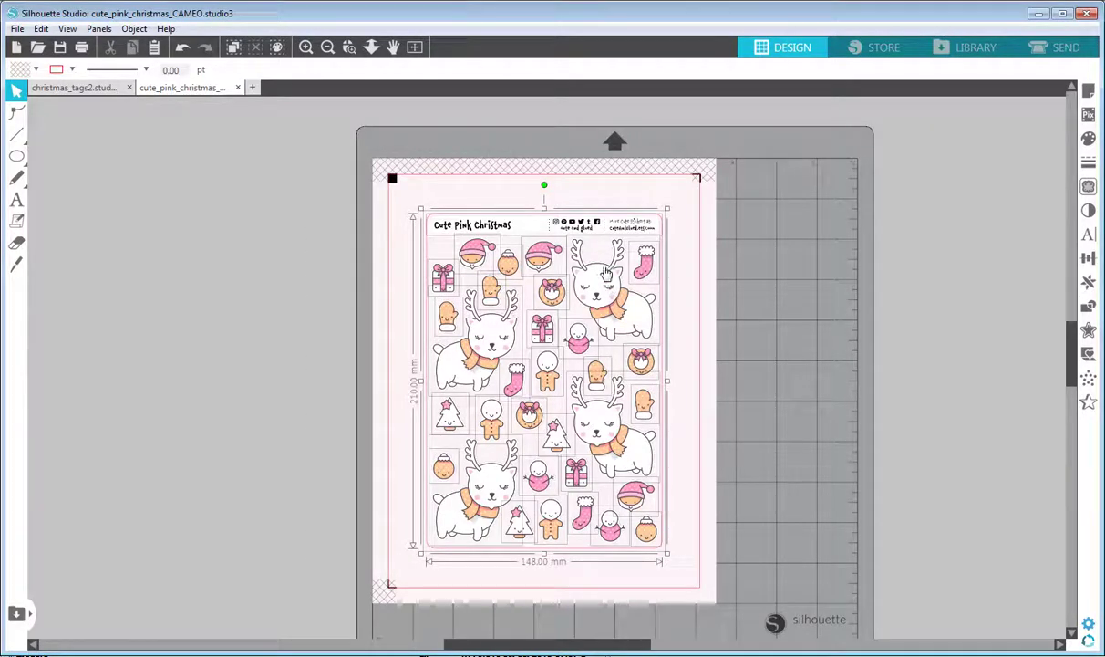
drag(582, 229, 244, 228)
click(344, 199)
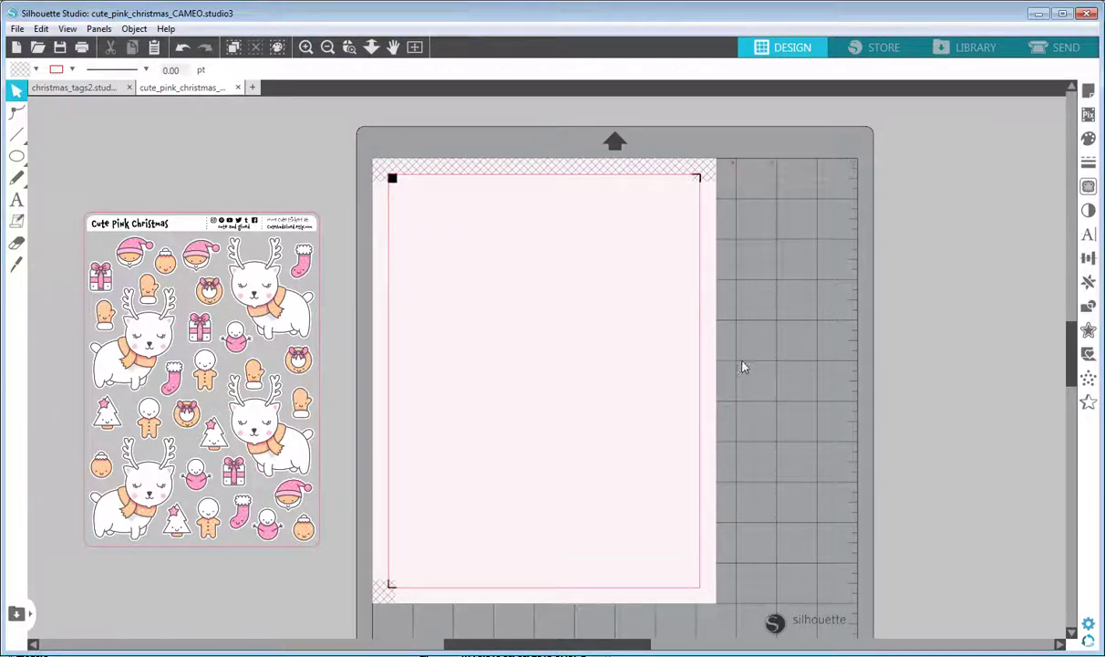
Set the registration marks to Type 1 with the minimum length of 5.00 mm and minimum inset of 10.00 mm
click(1087, 94)
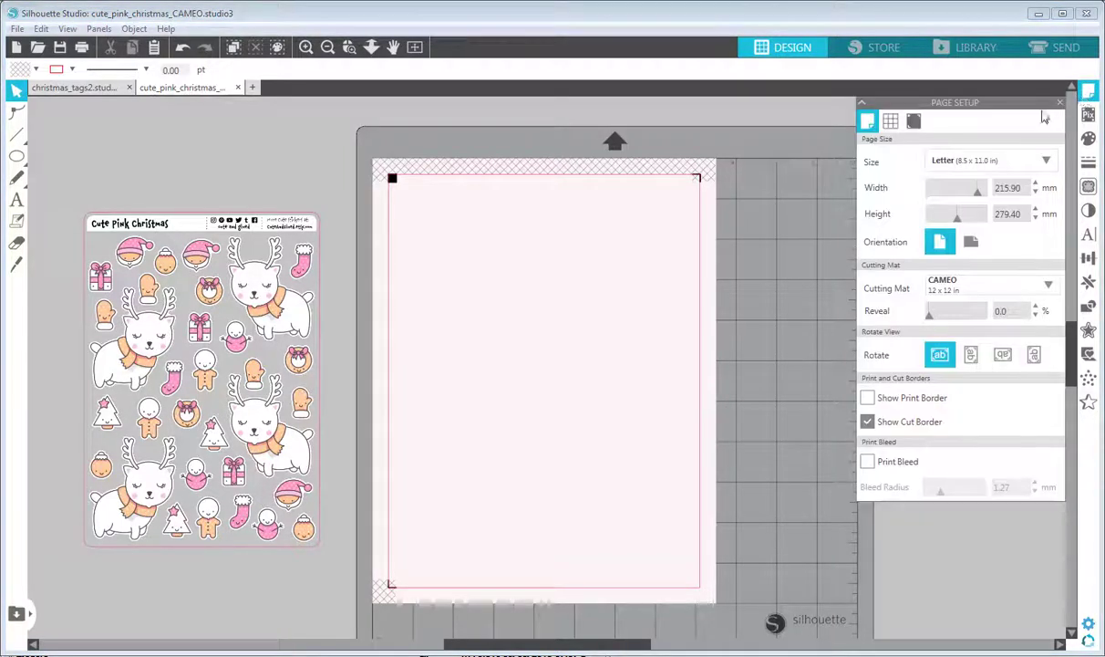
click(915, 122)
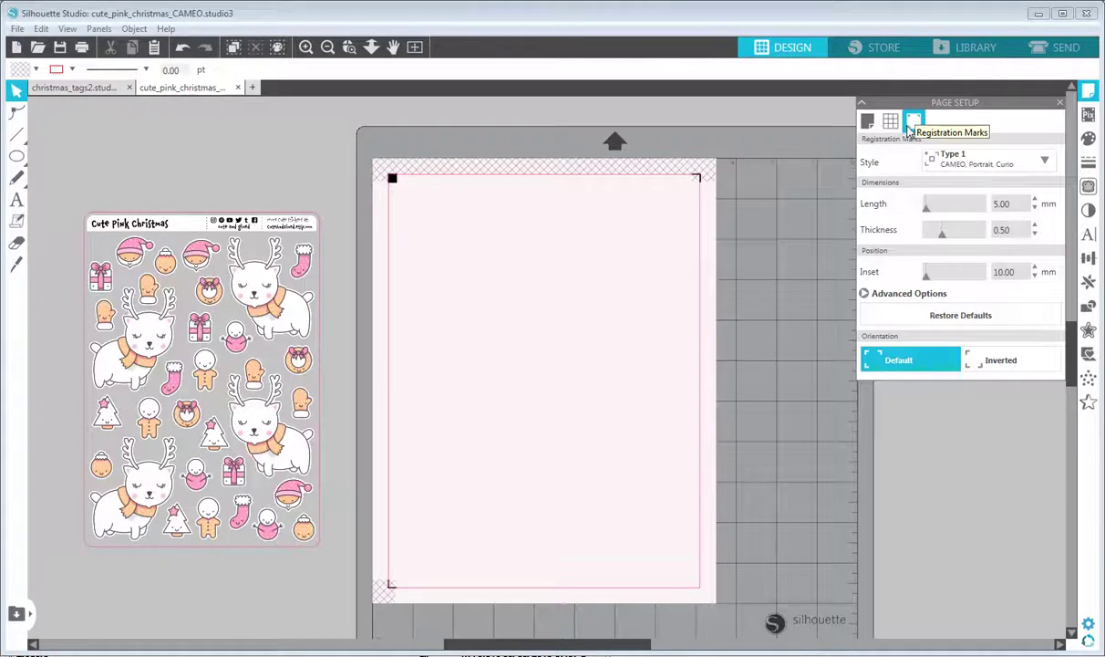
click(953, 160)
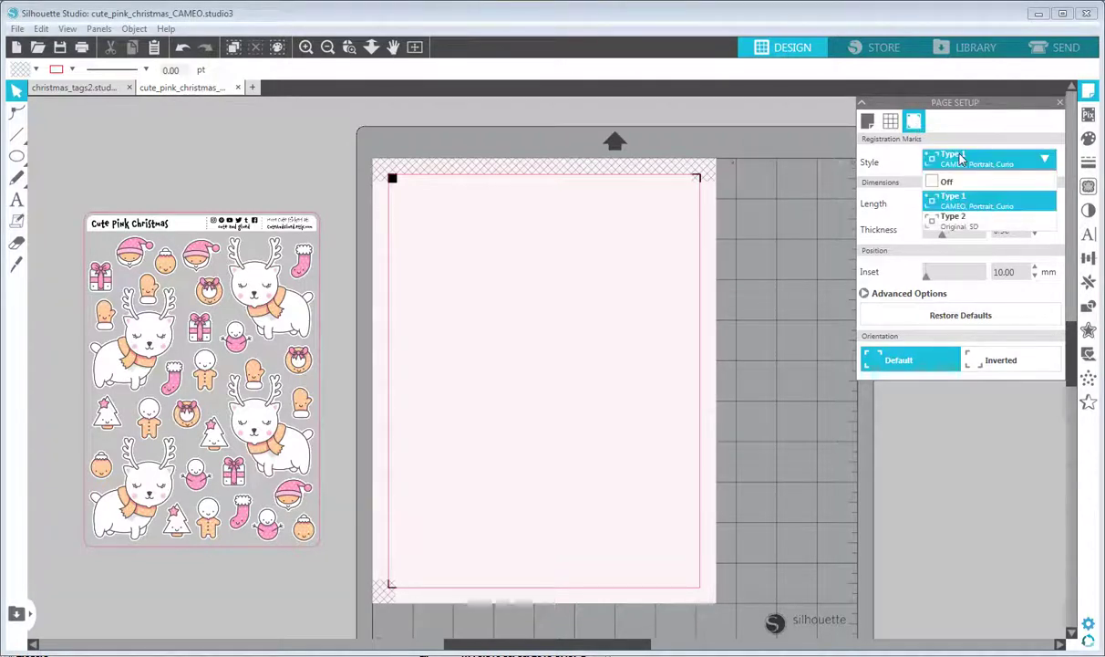
click(957, 207)
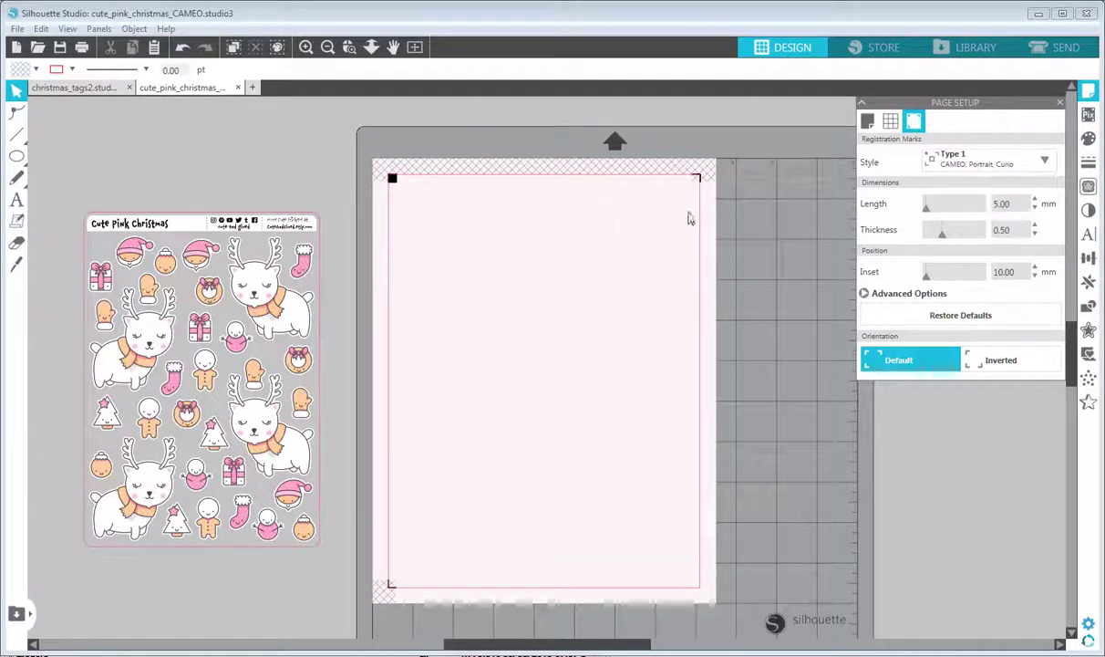
mouse_move(927, 273)
mouse_down()
mouse_move(937, 283)
mouse_move(924, 276)
mouse_up()
drag(926, 213, 921, 216)
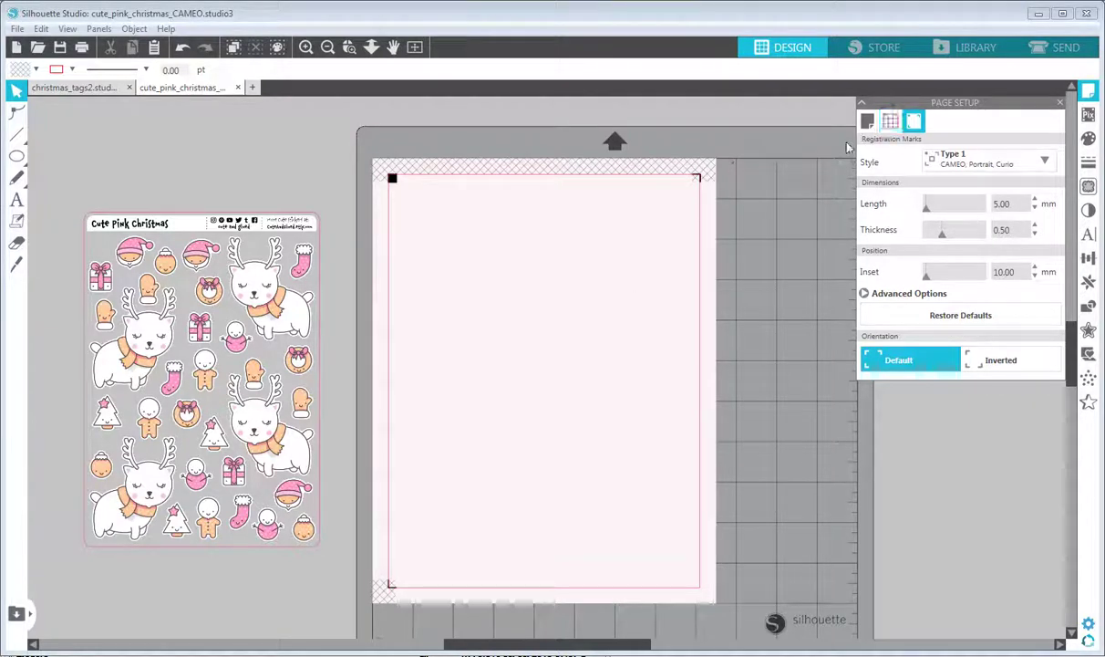
Try the page grid at 2.00 mm spacing and hidden, restoring it to visible with 0.10 mm spacing
click(890, 121)
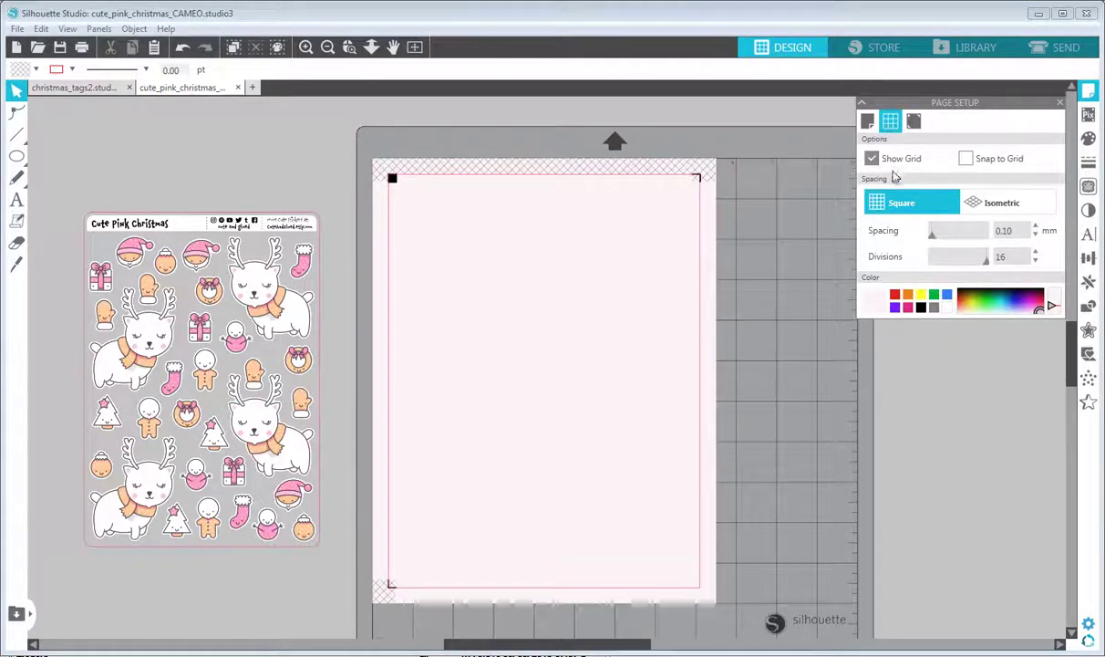
click(872, 159)
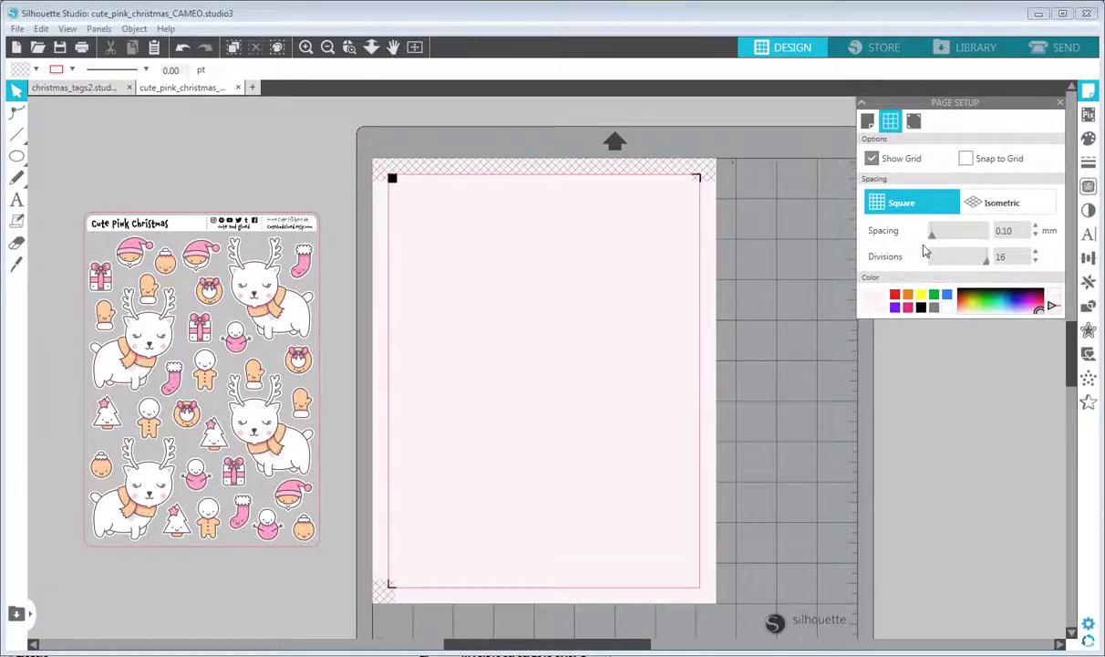
click(1036, 228)
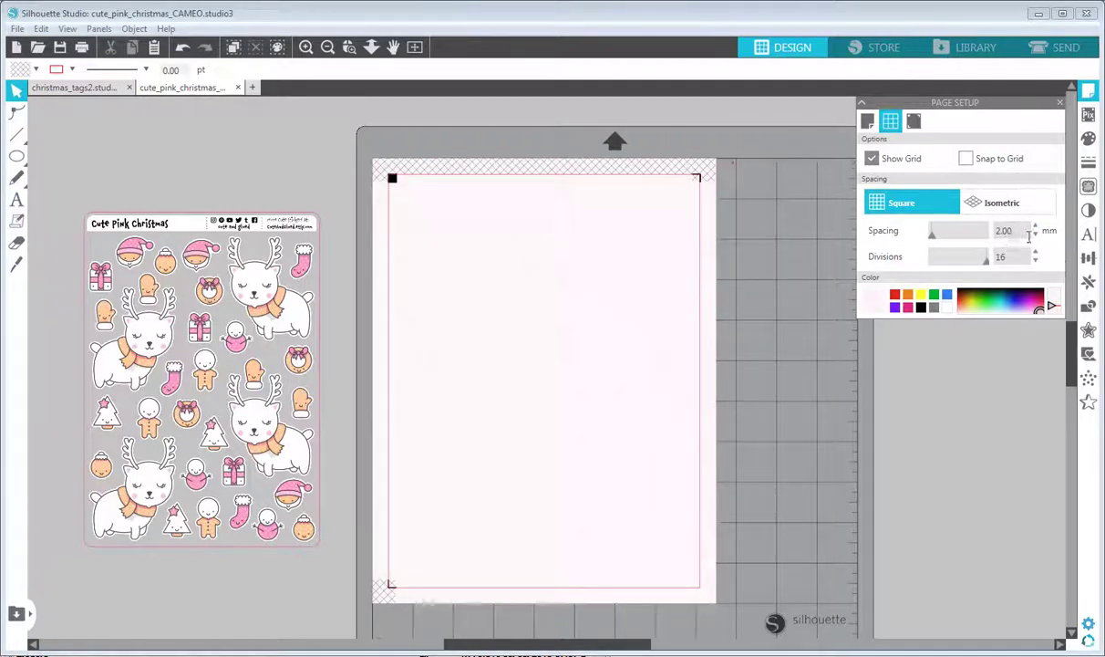
click(1036, 235)
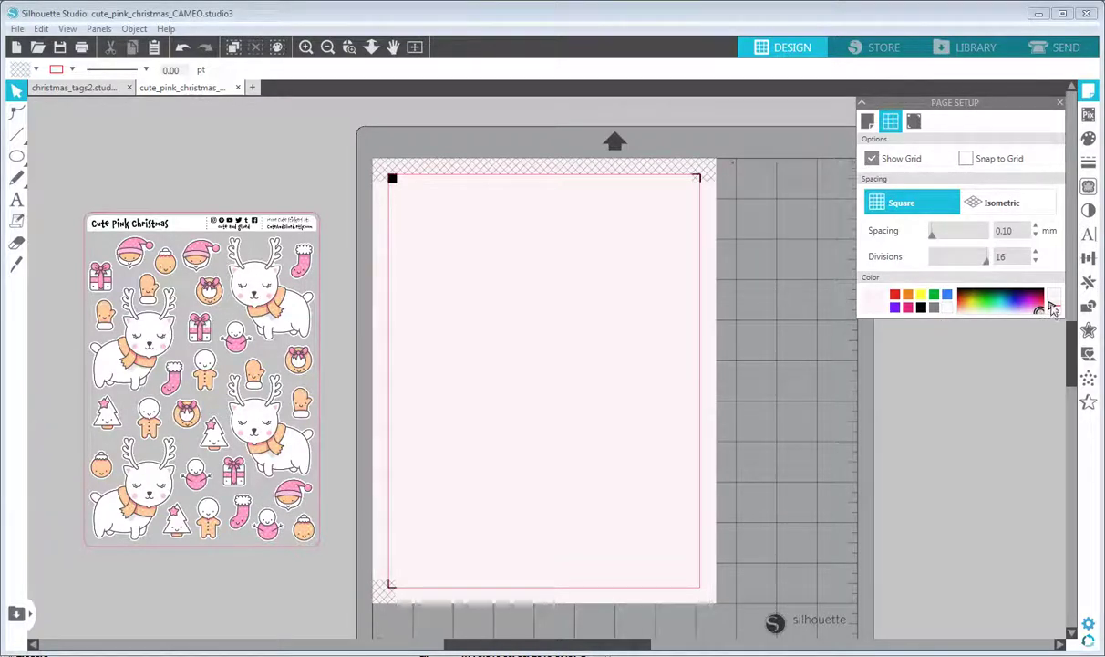
click(872, 158)
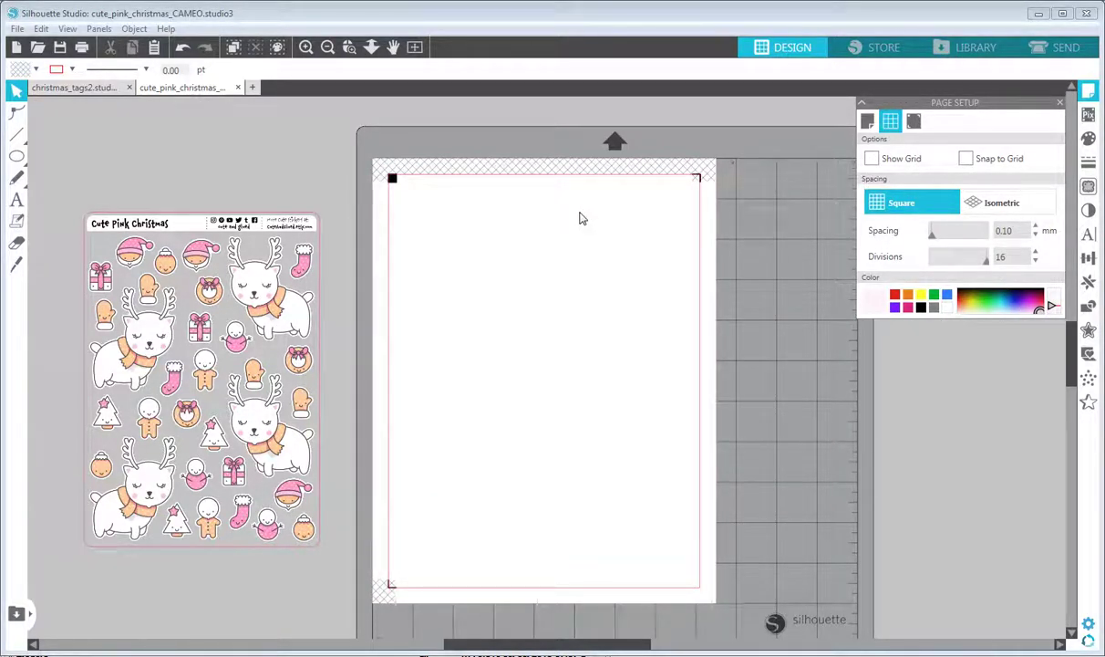
click(872, 159)
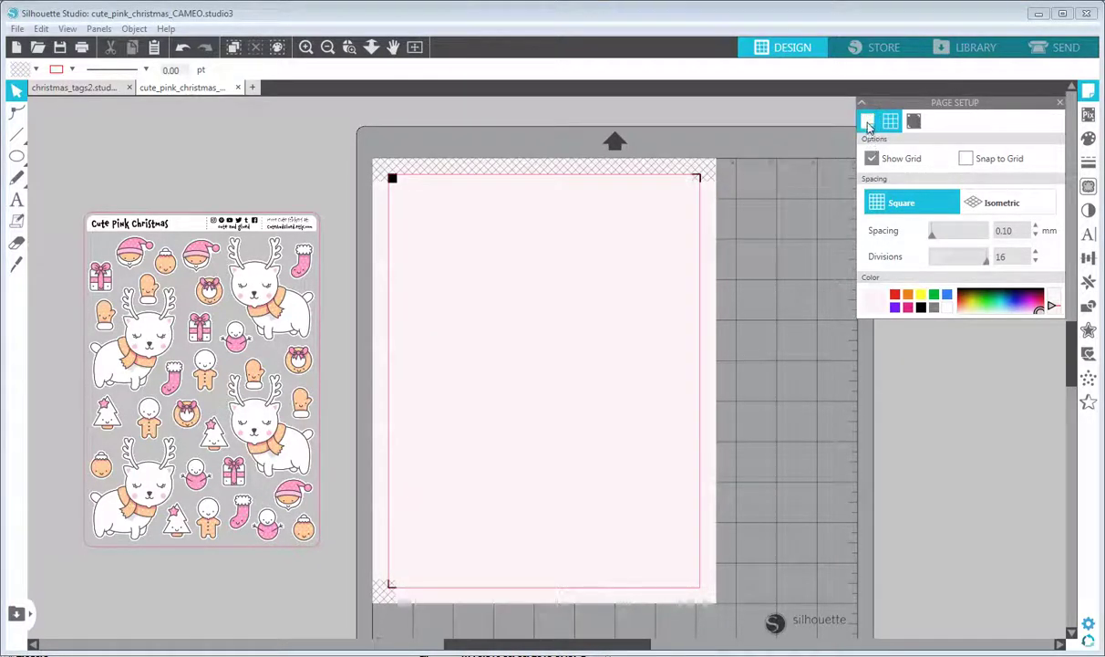
Choose Letter (8.5 x 11.0 in) as the page size
click(867, 122)
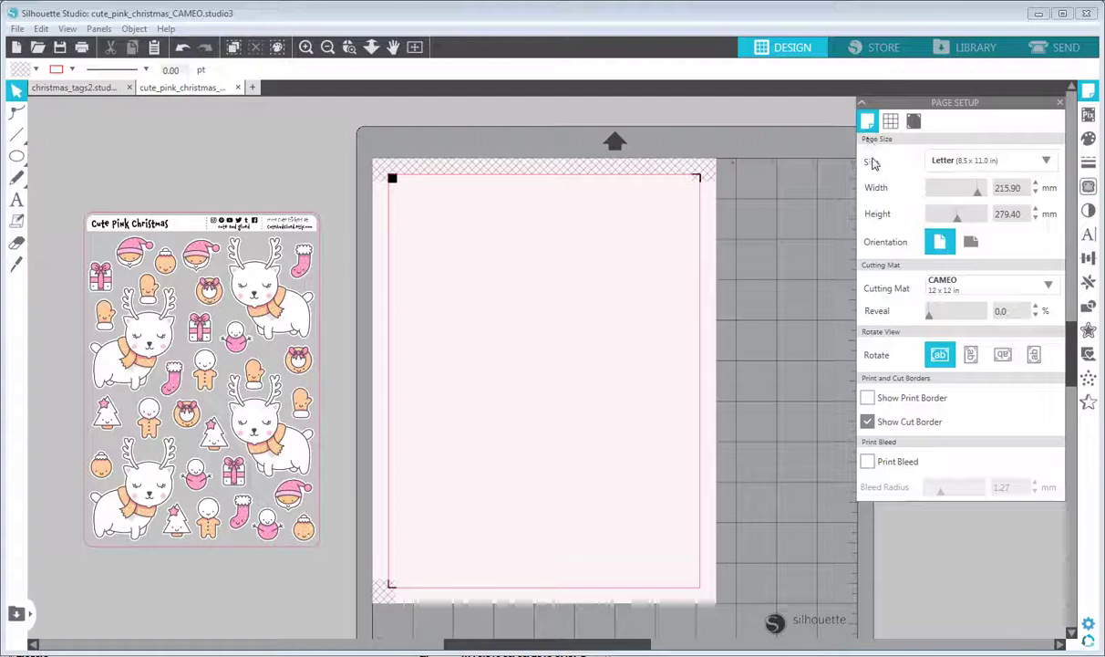
click(948, 169)
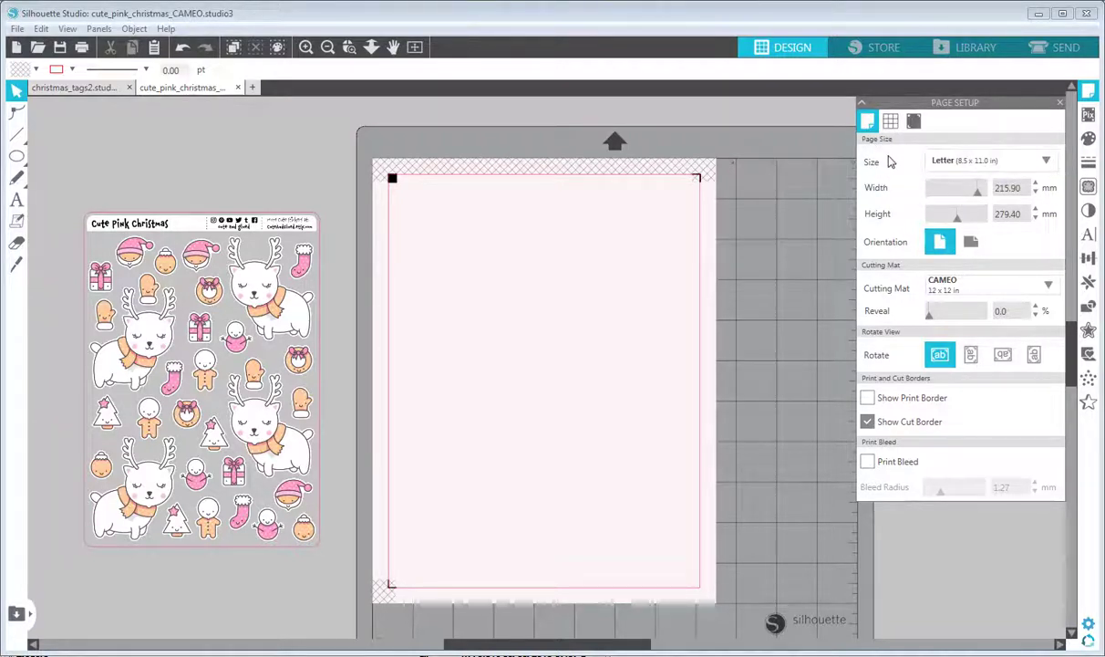
click(991, 163)
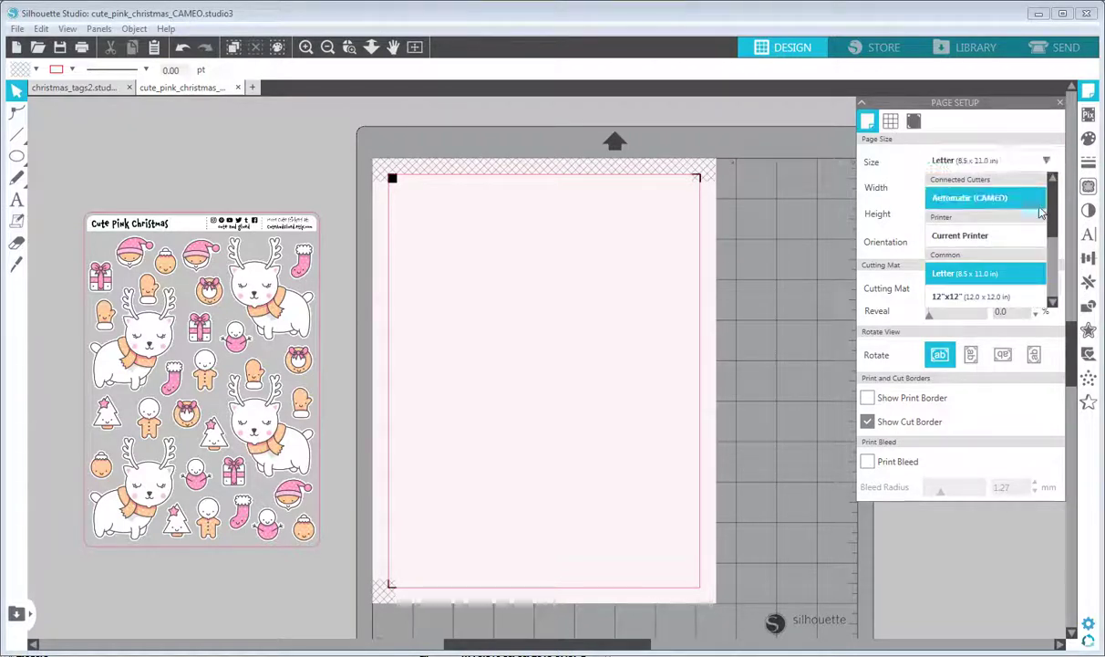
scroll(1053, 254, down, 2)
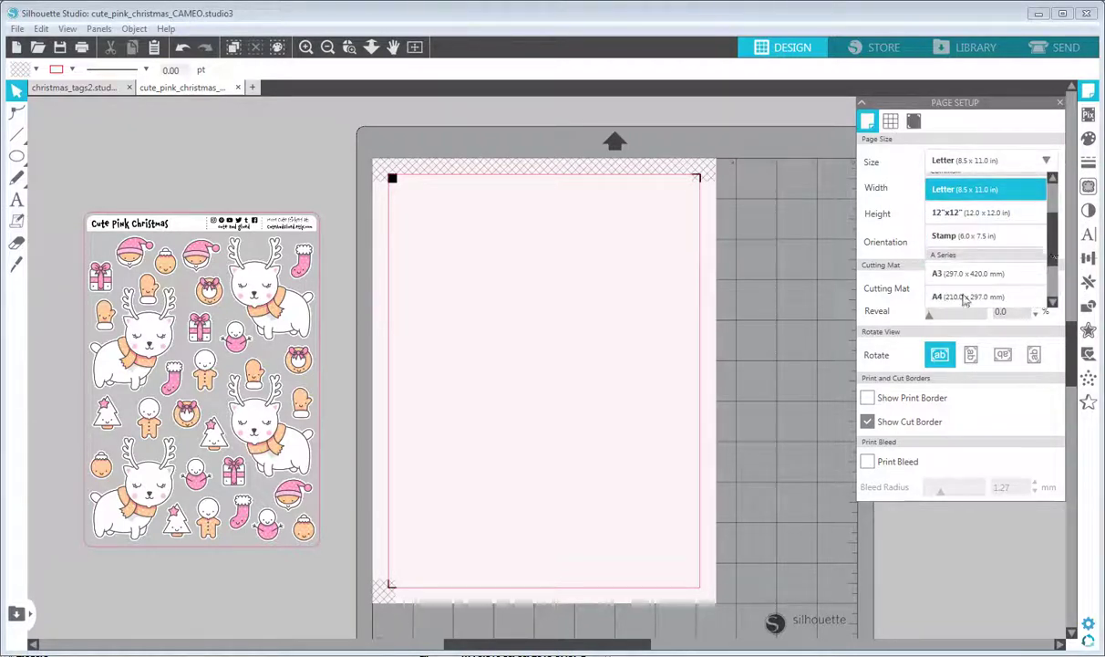
click(994, 189)
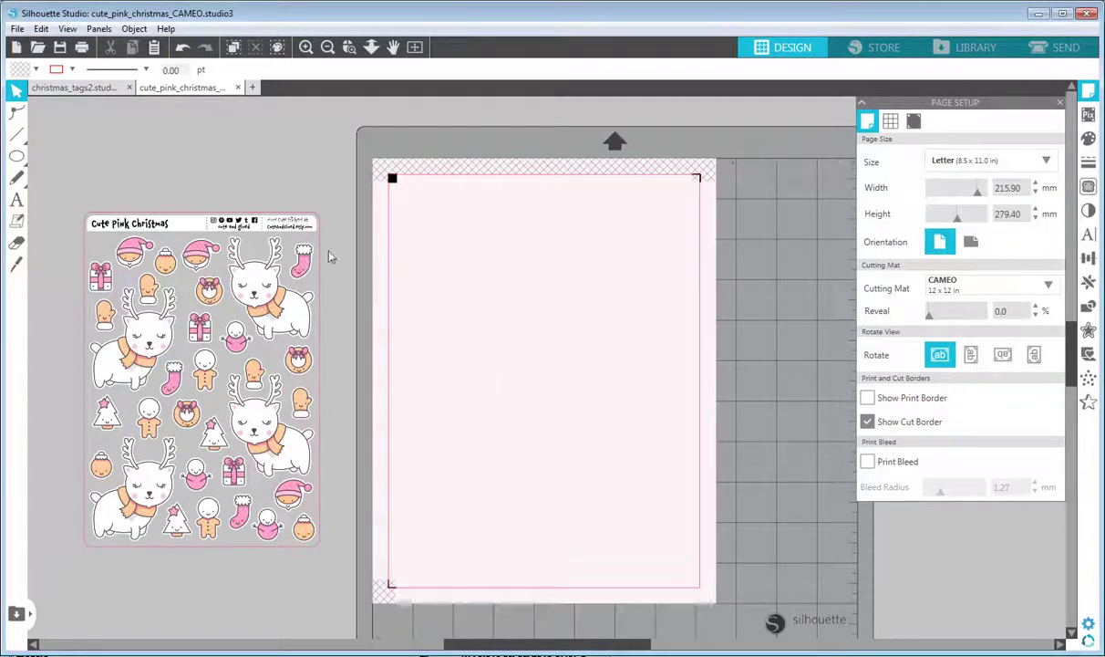
Draw a rectangle about 87 x 43 mm in the page's upper-left corner below the registration mark and duplicate it beside itself
mouse_move(21, 157)
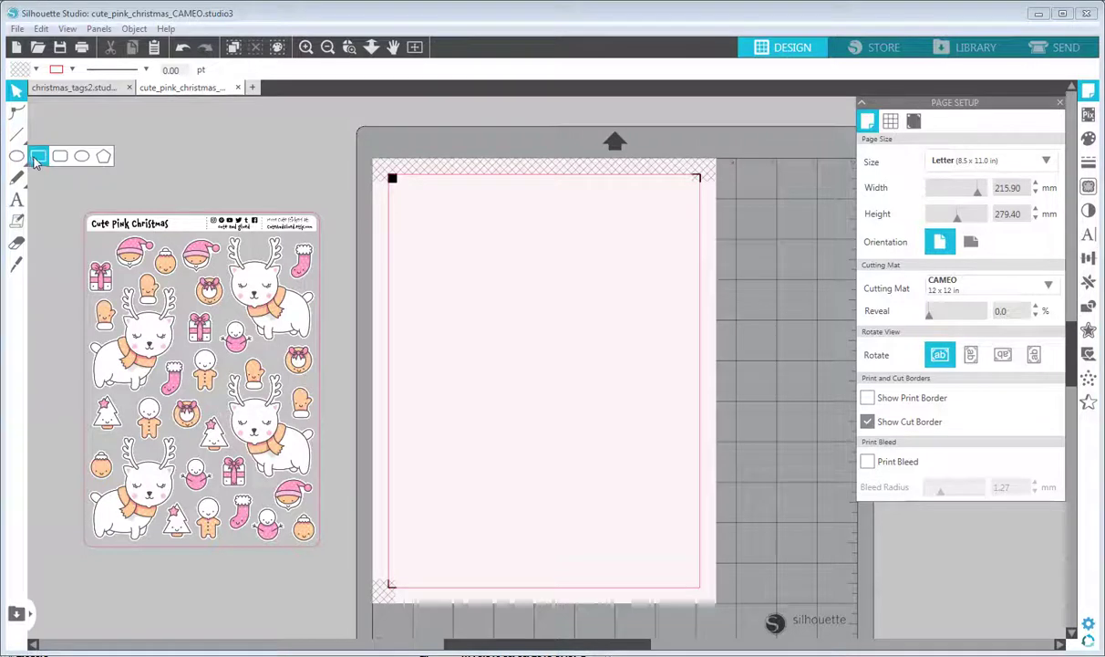
click(38, 157)
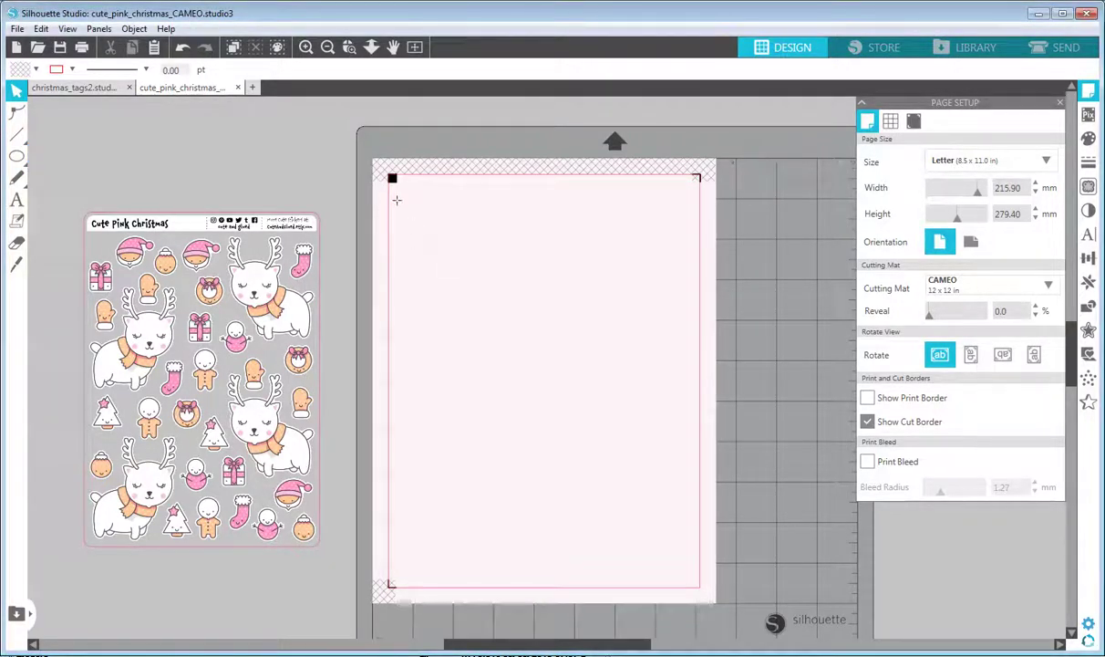
mouse_move(392, 191)
mouse_down()
mouse_move(540, 264)
mouse_move(507, 213)
mouse_up()
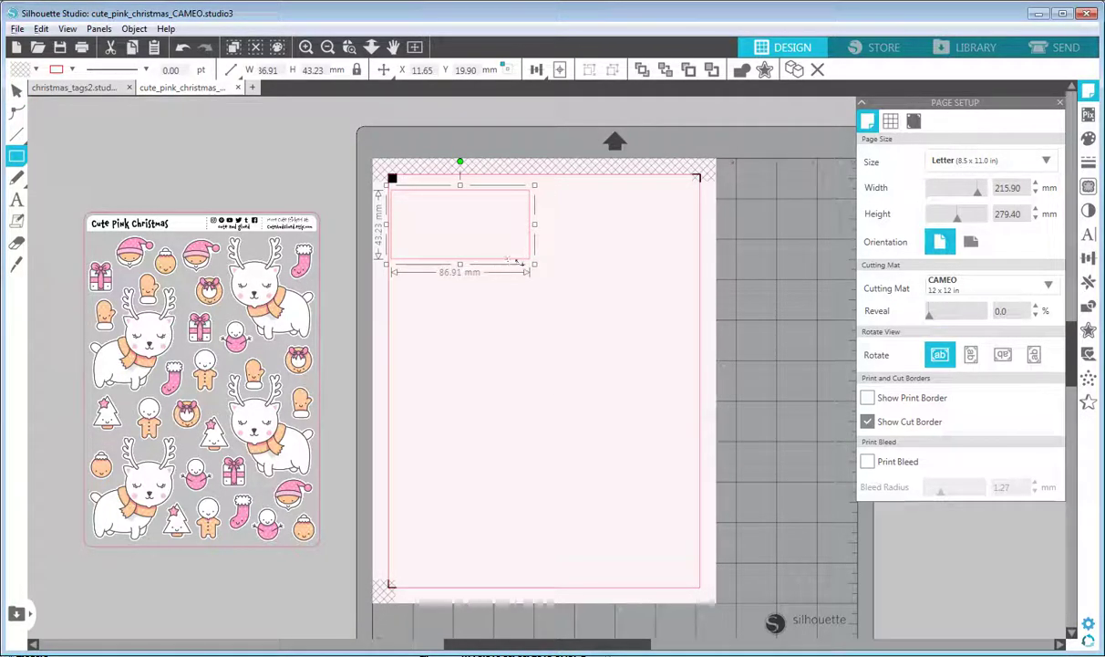
drag(515, 261, 662, 264)
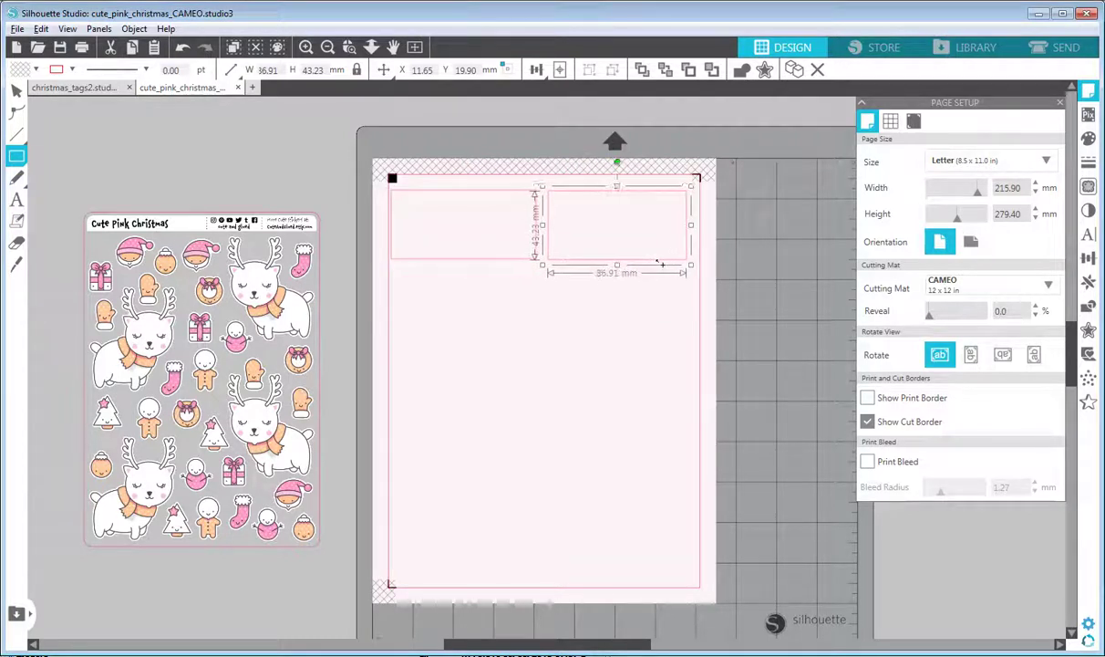
Stretch both rectangles together to the page's right cut border, making each about 90.5 mm wide
shift+click(506, 227)
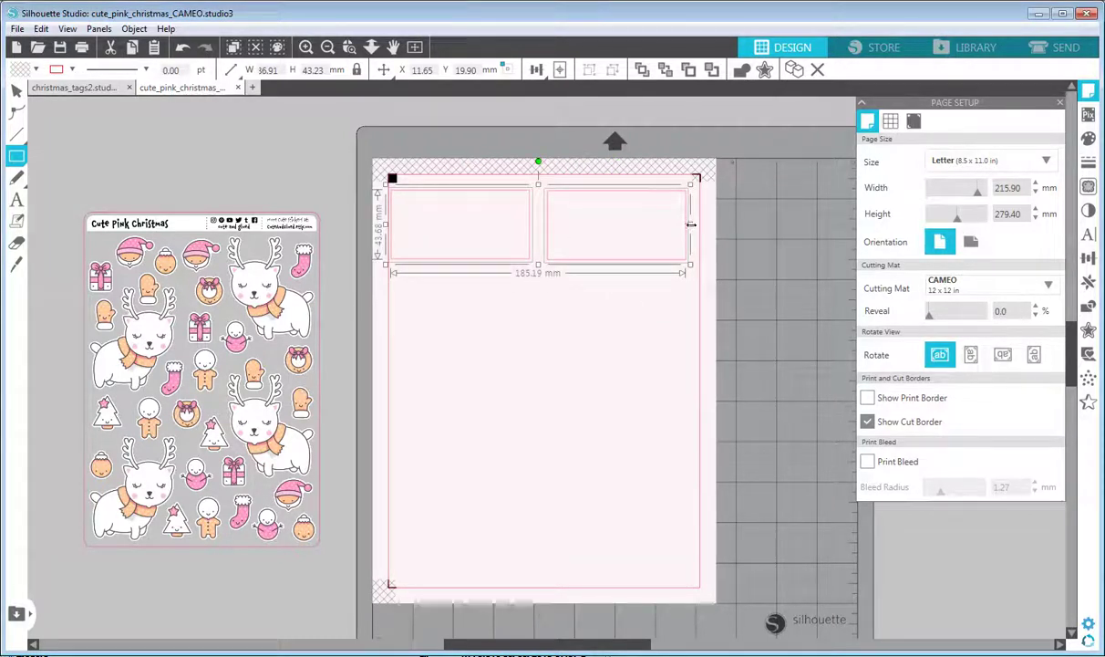
drag(691, 223, 699, 225)
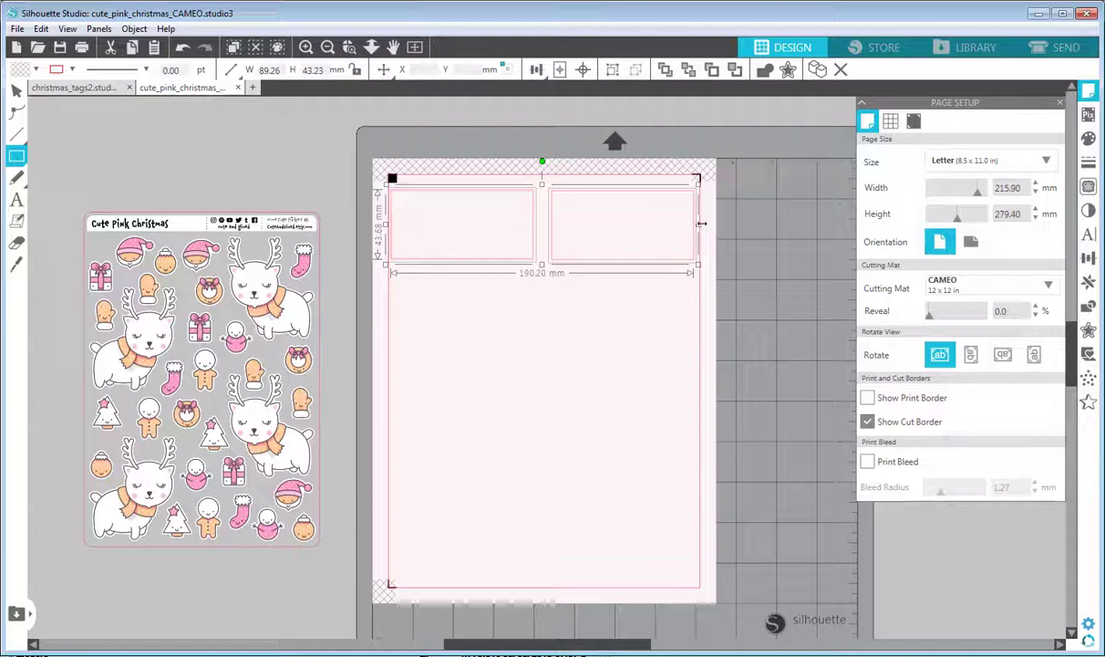
click(666, 308)
click(547, 222)
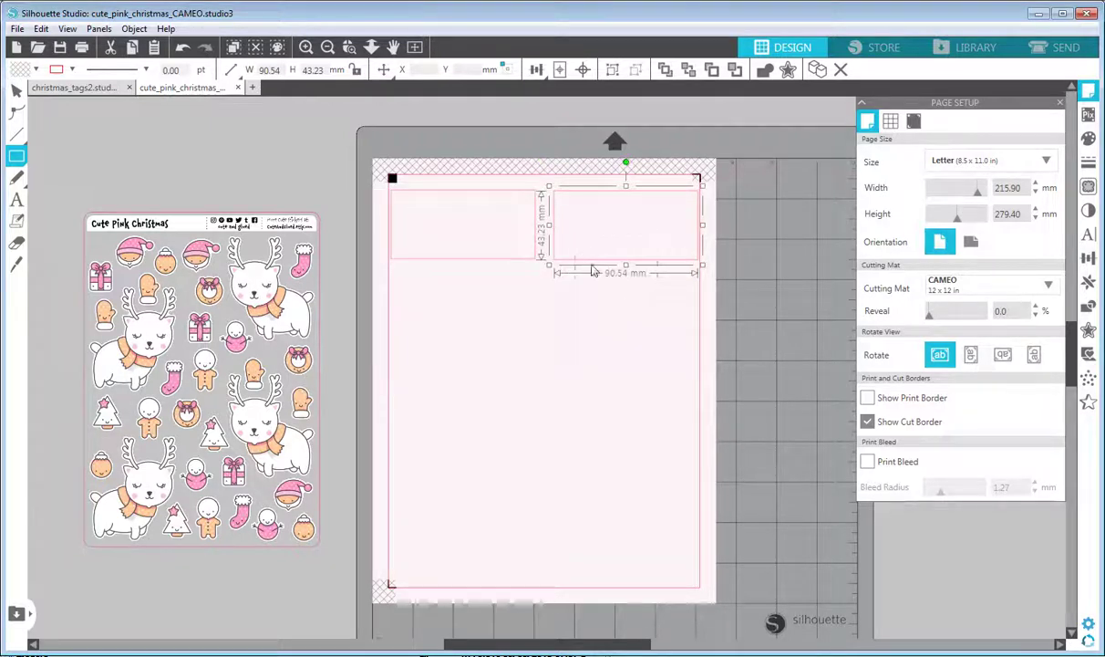
Delete the right-hand rectangle and move the remaining one toward the page's centre, at about X 52 mm, Y 76 mm
click(533, 266)
click(586, 227)
key(Delete)
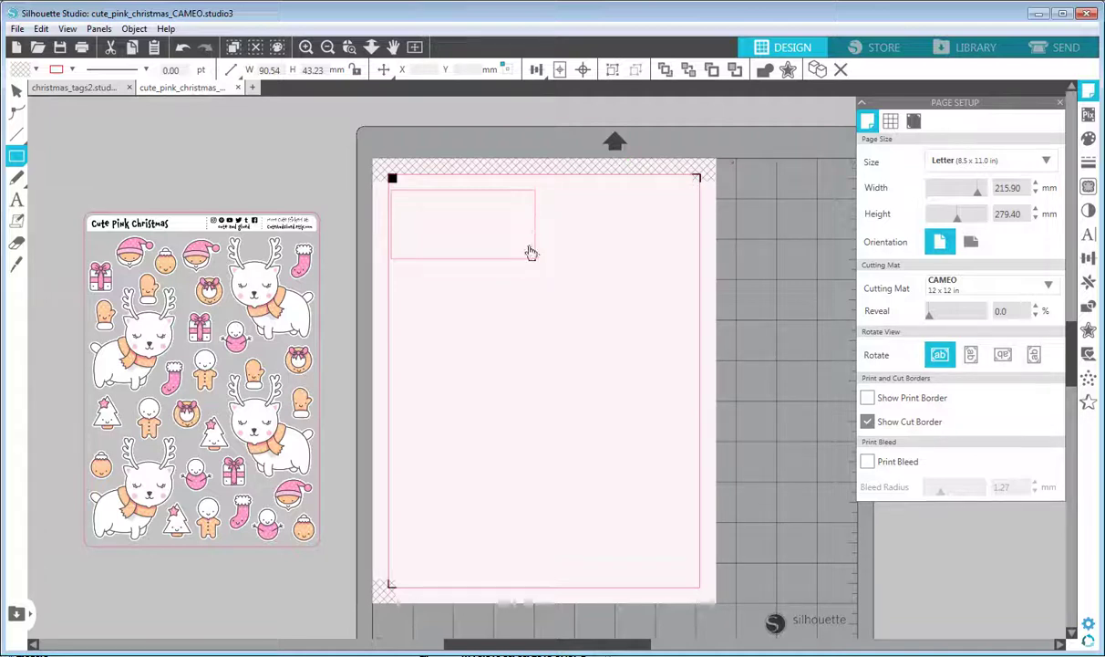
drag(525, 262, 593, 359)
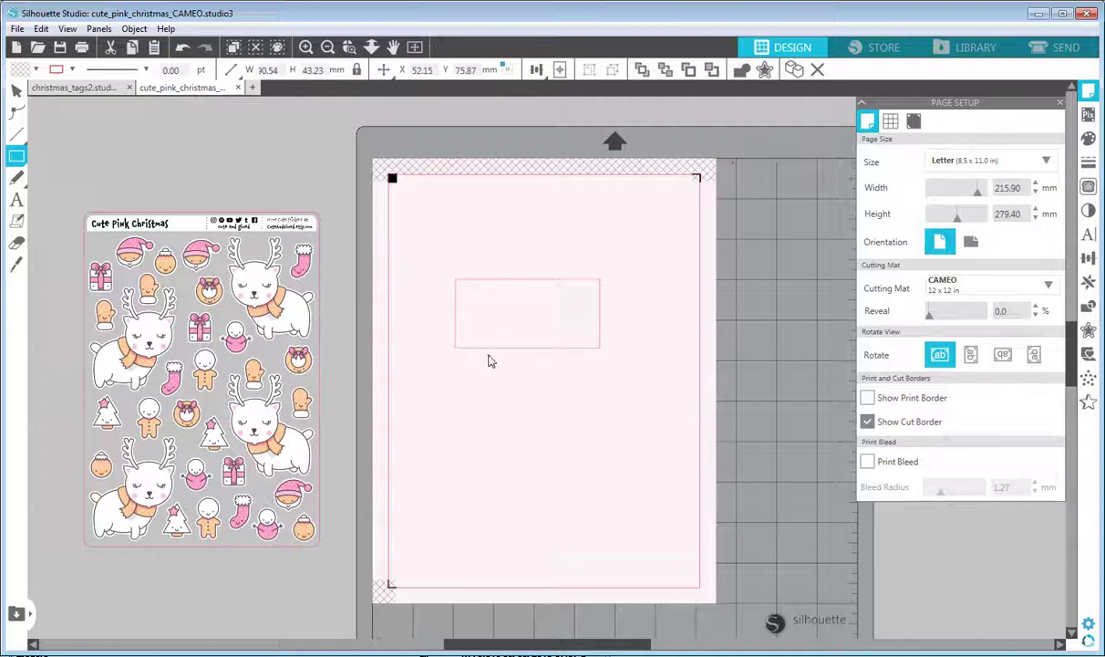
Draw a second rectangle about 113 x 37 mm above the existing one and rotate it 45° counterclockwise
key(v)
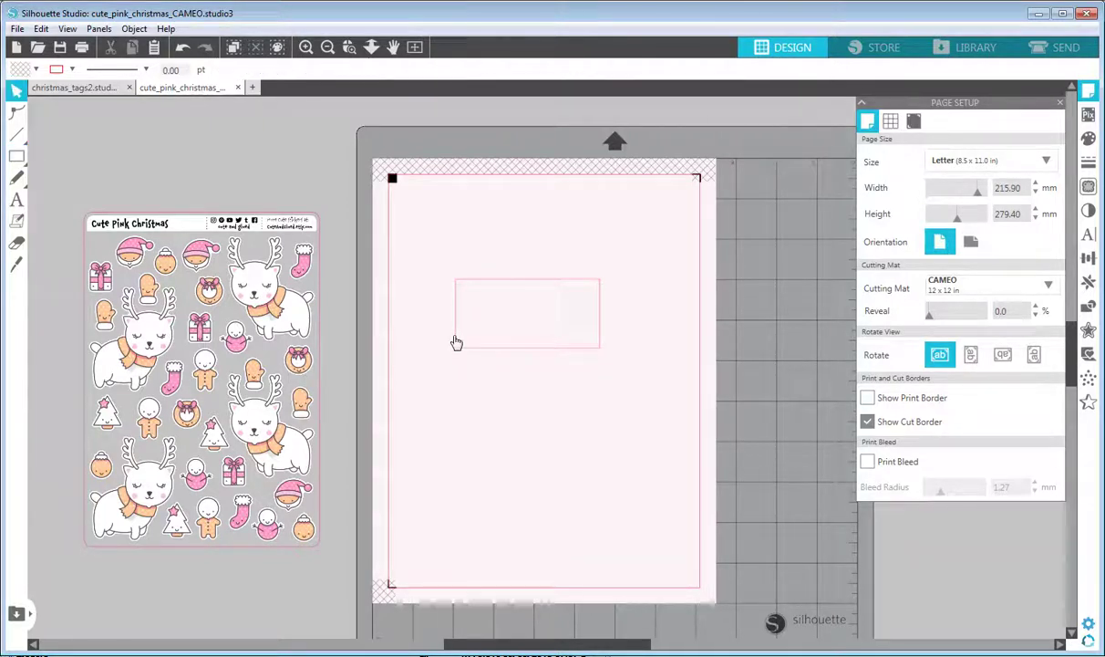
mouse_move(18, 160)
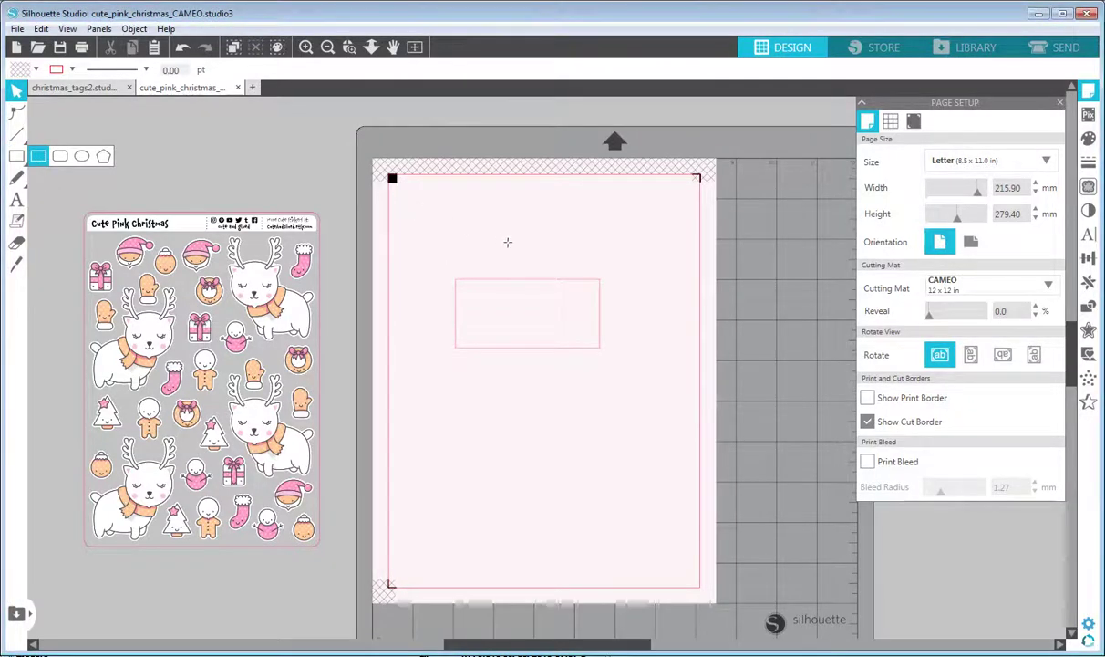
drag(419, 208, 606, 273)
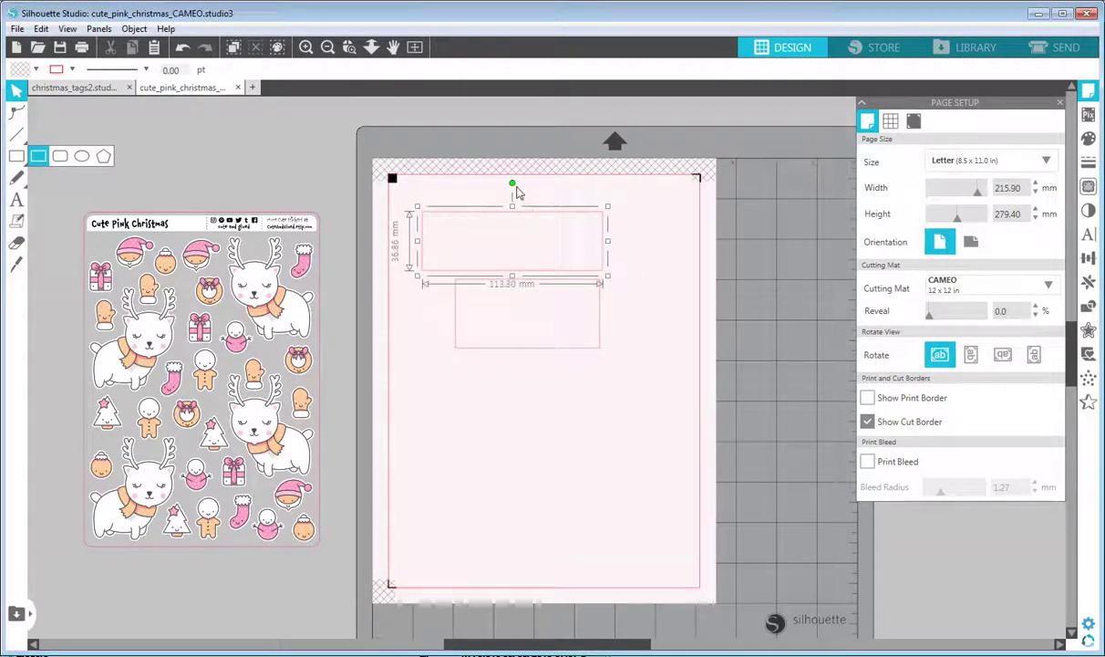
click(530, 213)
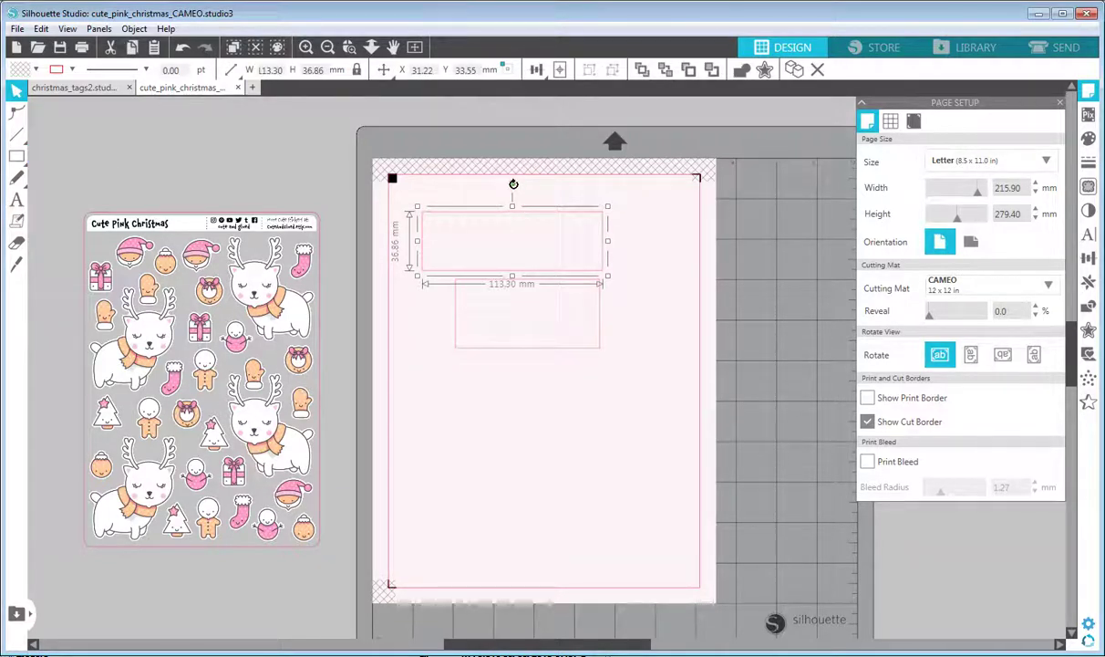
drag(514, 184, 470, 200)
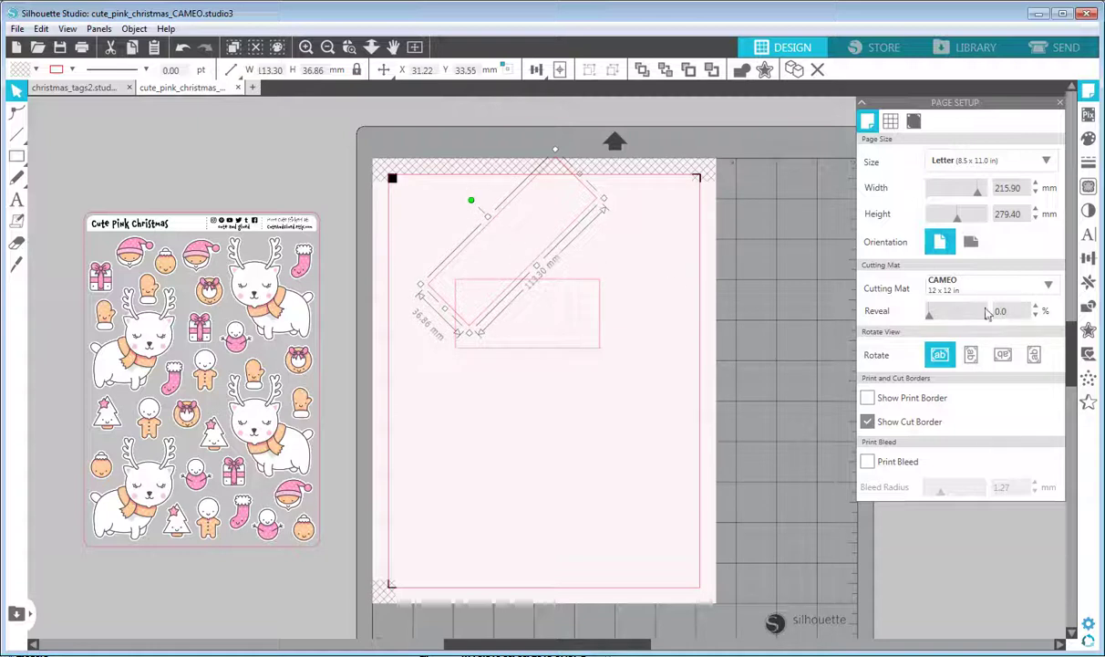
Duplicate the tilted rectangle and rotate the copy to 45° in the opposite direction so the two cross
click(1089, 260)
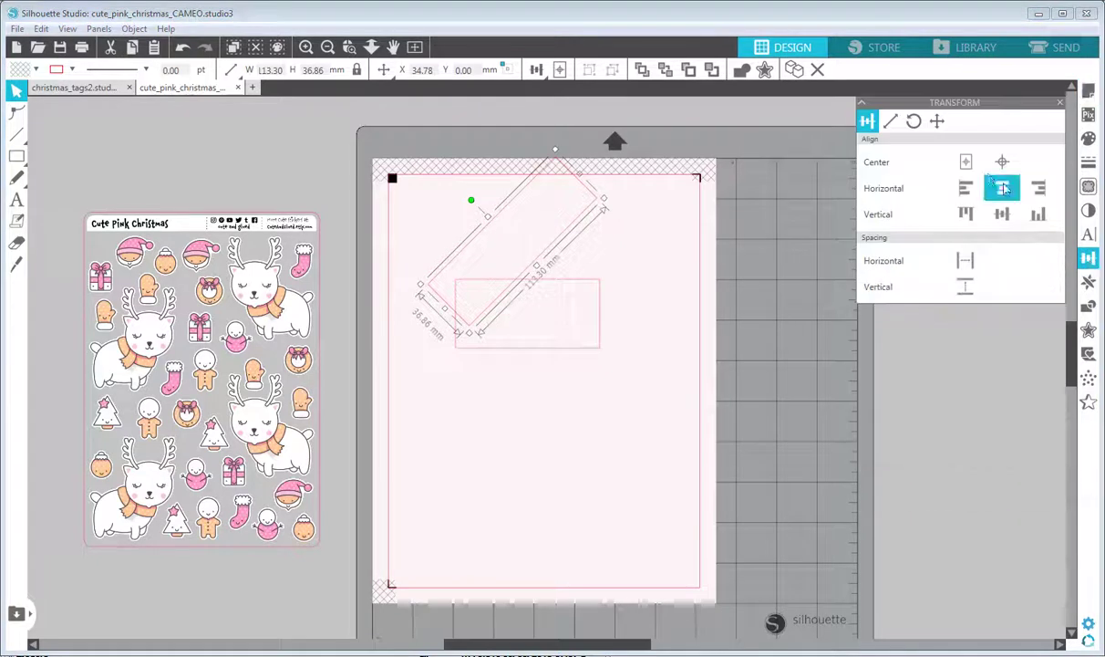
click(914, 122)
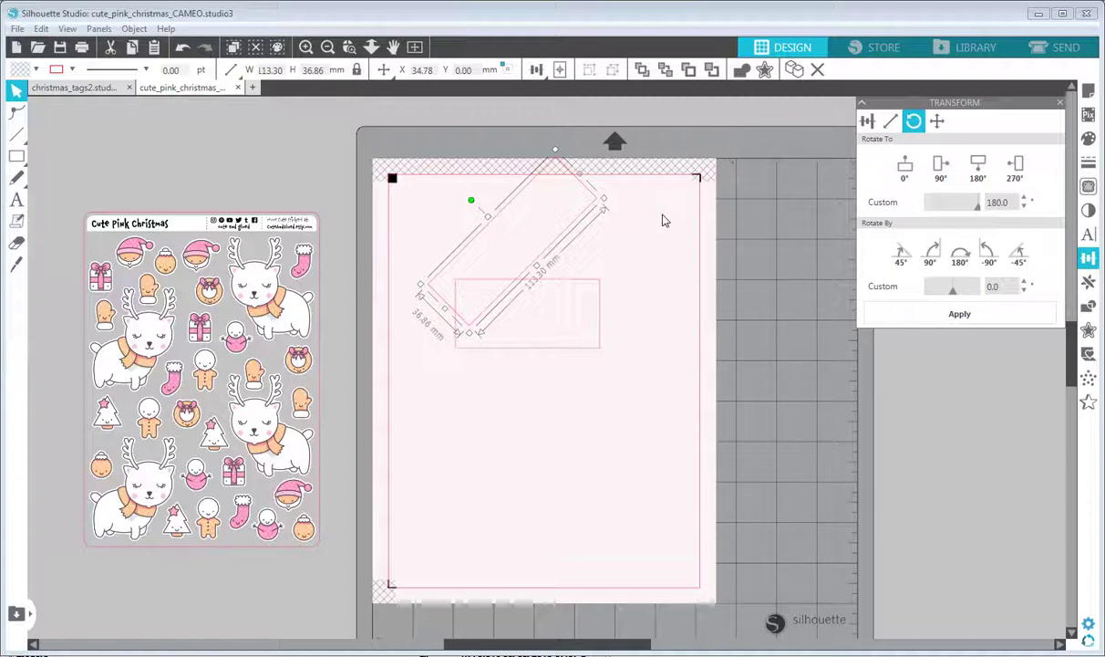
click(796, 72)
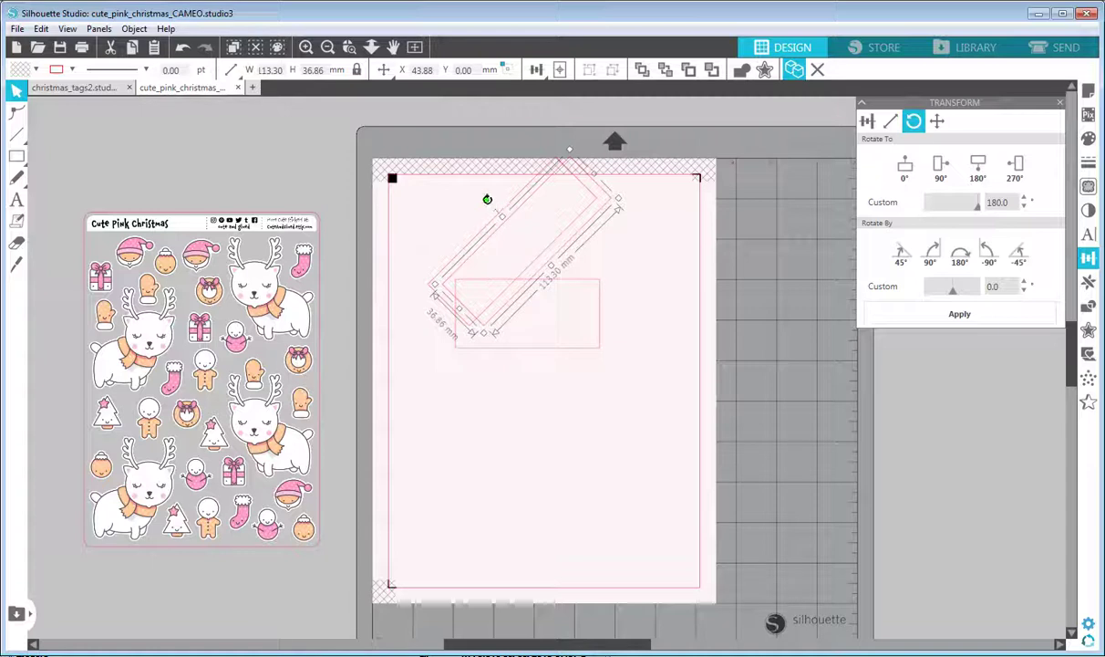
drag(487, 199, 555, 210)
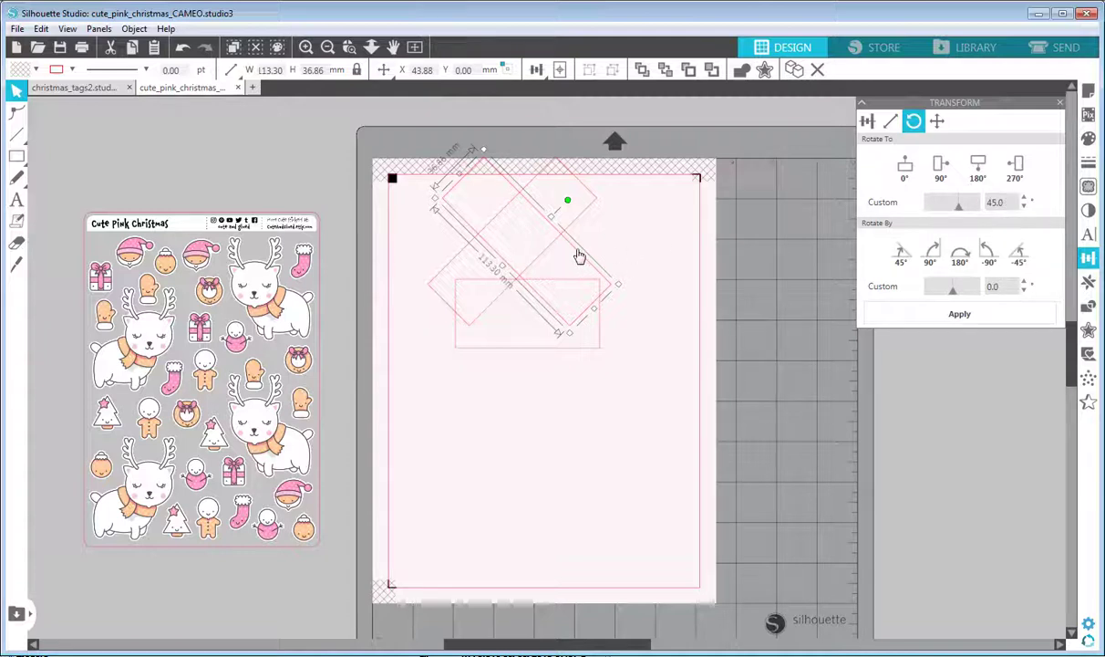
Arrange the two tilted rectangles as a left-pointing arrowhead at the page's left cut border and align their left edges
drag(578, 256, 529, 357)
drag(528, 367, 406, 240)
shift+click(431, 376)
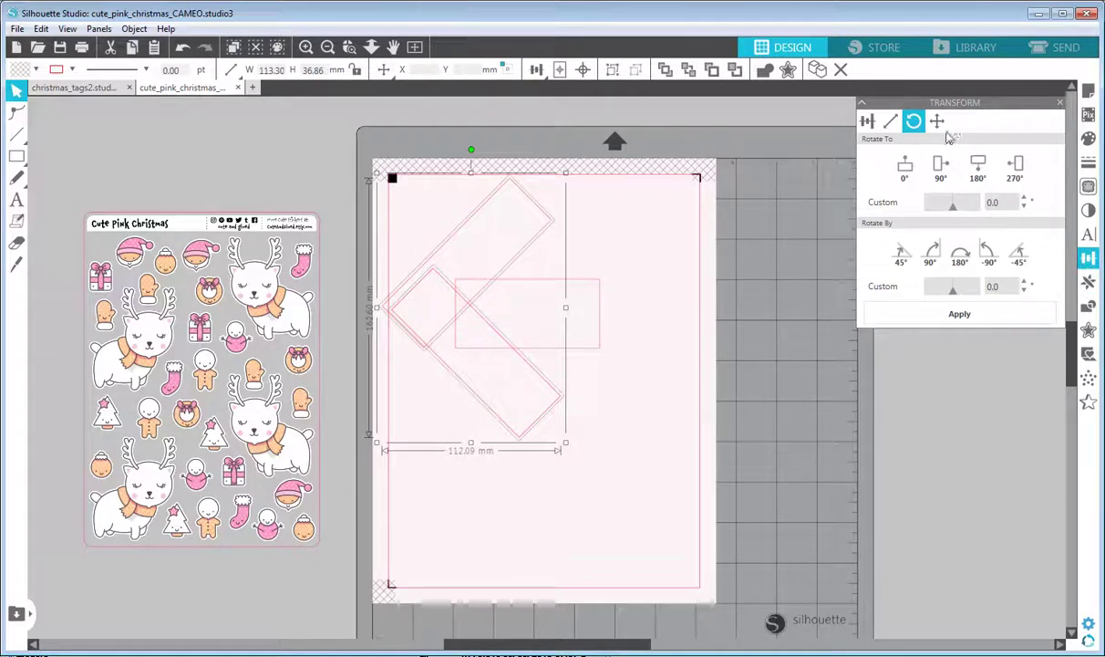
click(867, 120)
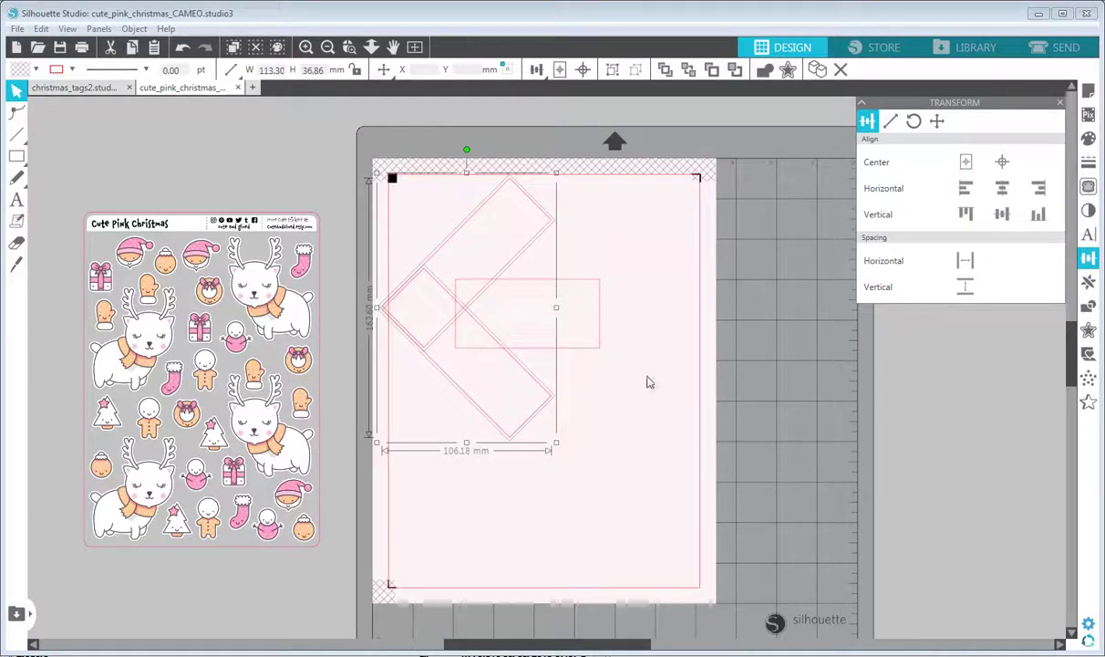
Space all three rectangles evenly in the vertical direction
drag(648, 382, 436, 264)
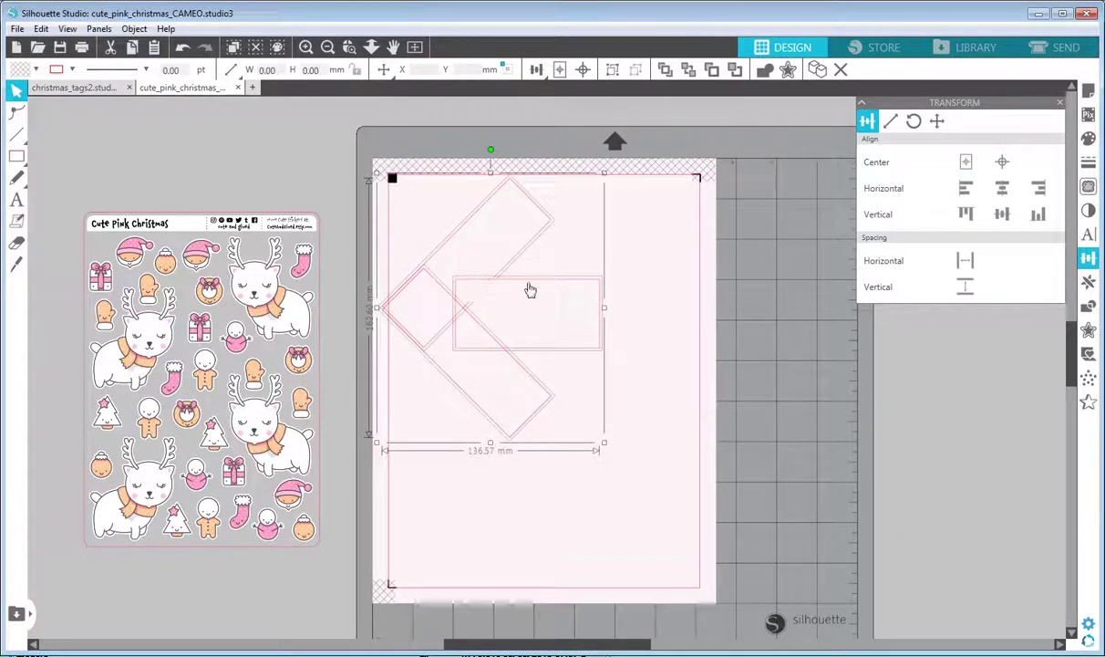
click(969, 290)
click(566, 312)
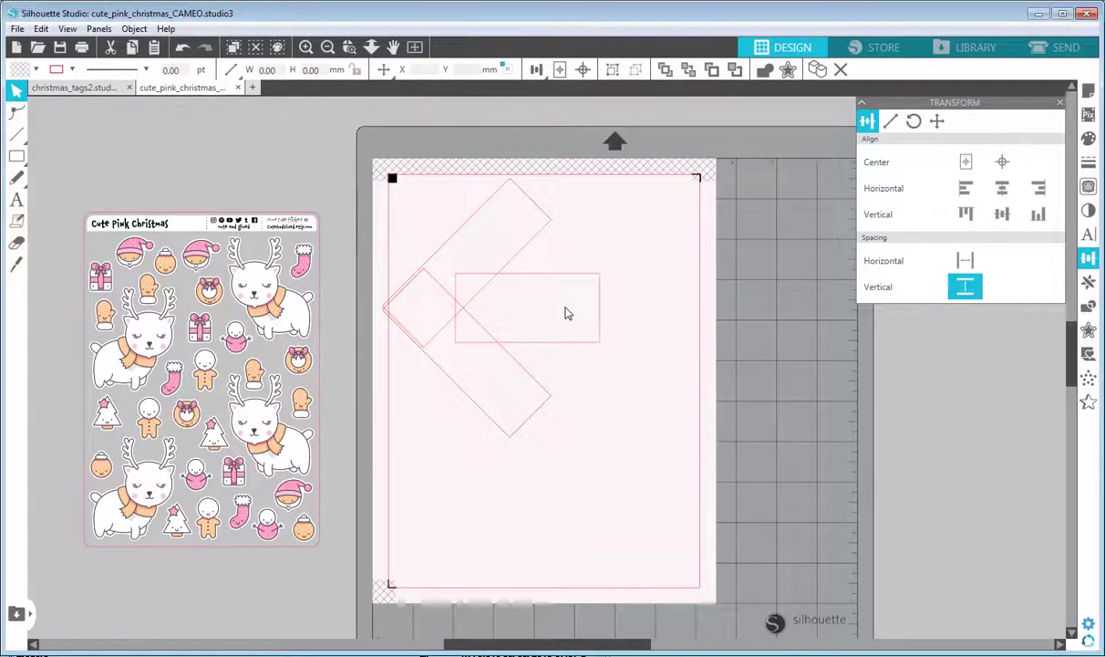
Move the horizontal rectangle right to about X 65 mm, Y 72 mm so the tilted rectangles overlap only its left corners
click(600, 310)
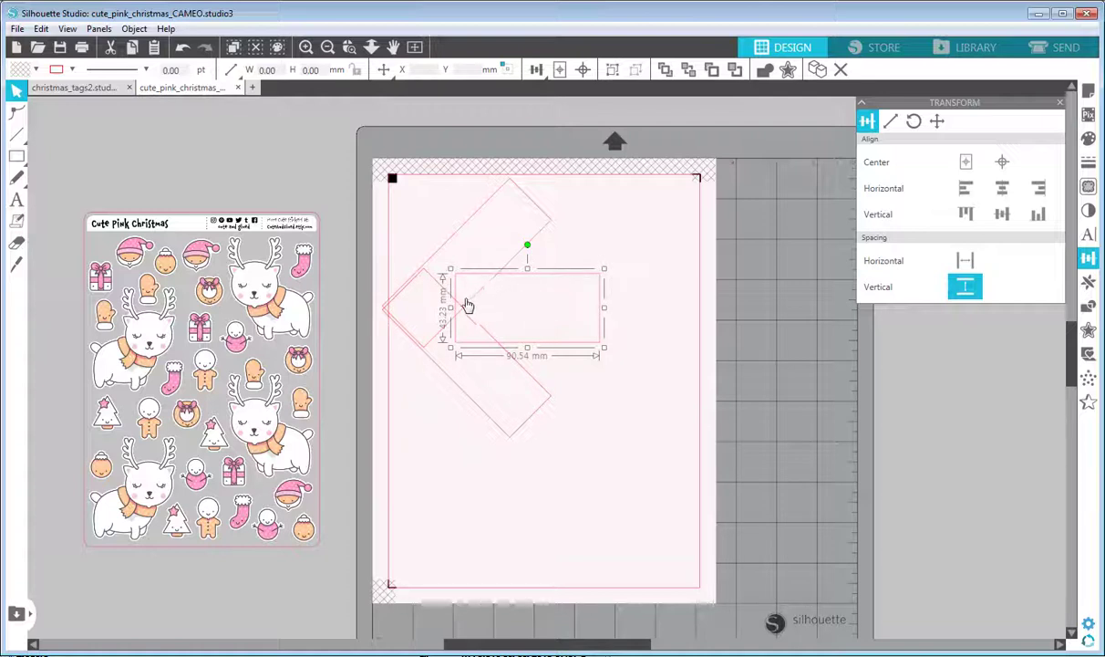
click(516, 348)
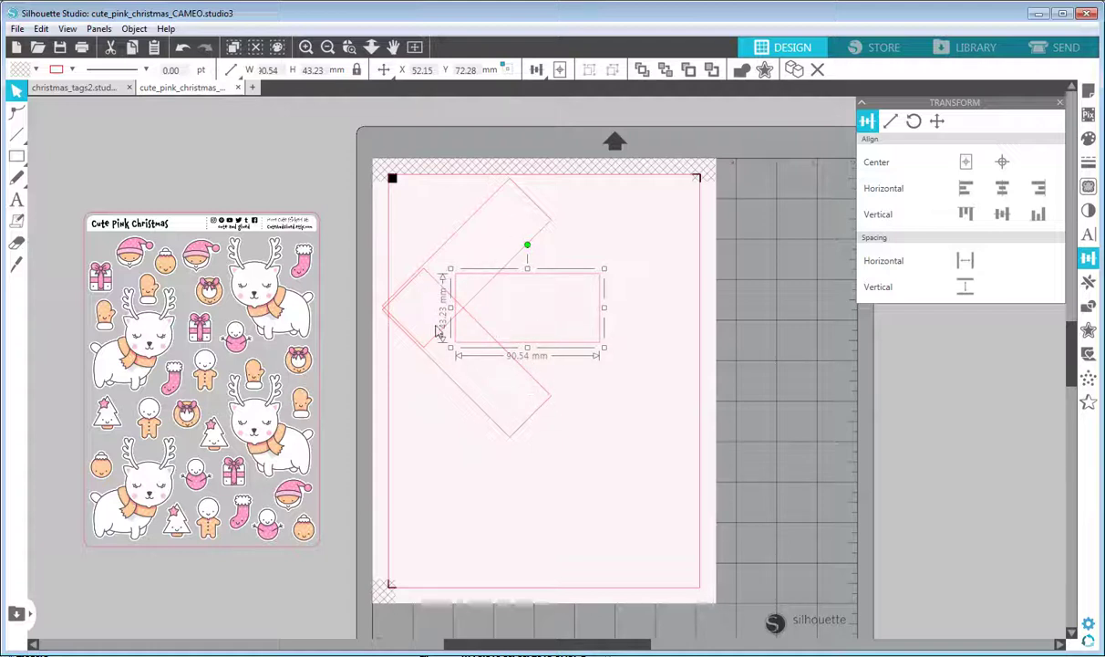
click(538, 284)
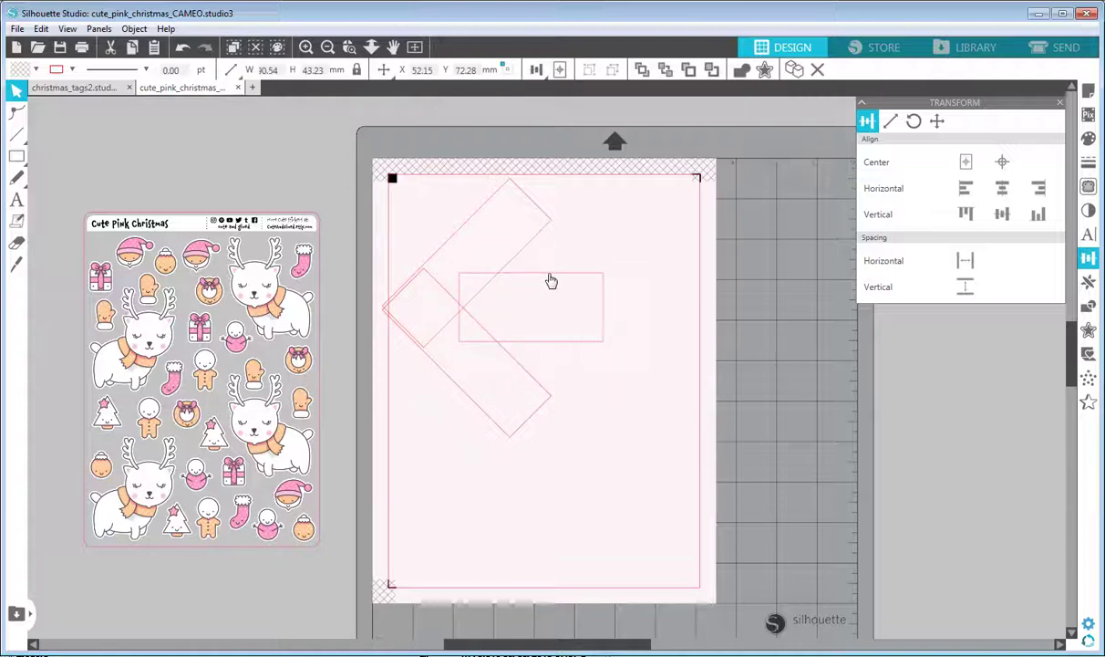
drag(551, 281, 561, 284)
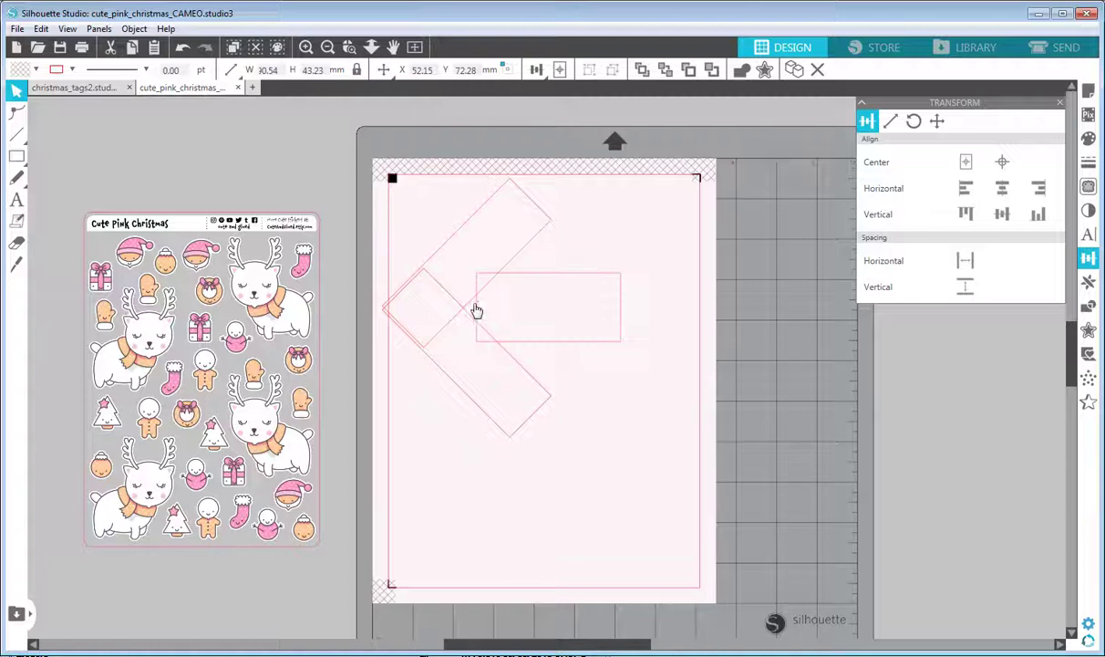
click(526, 329)
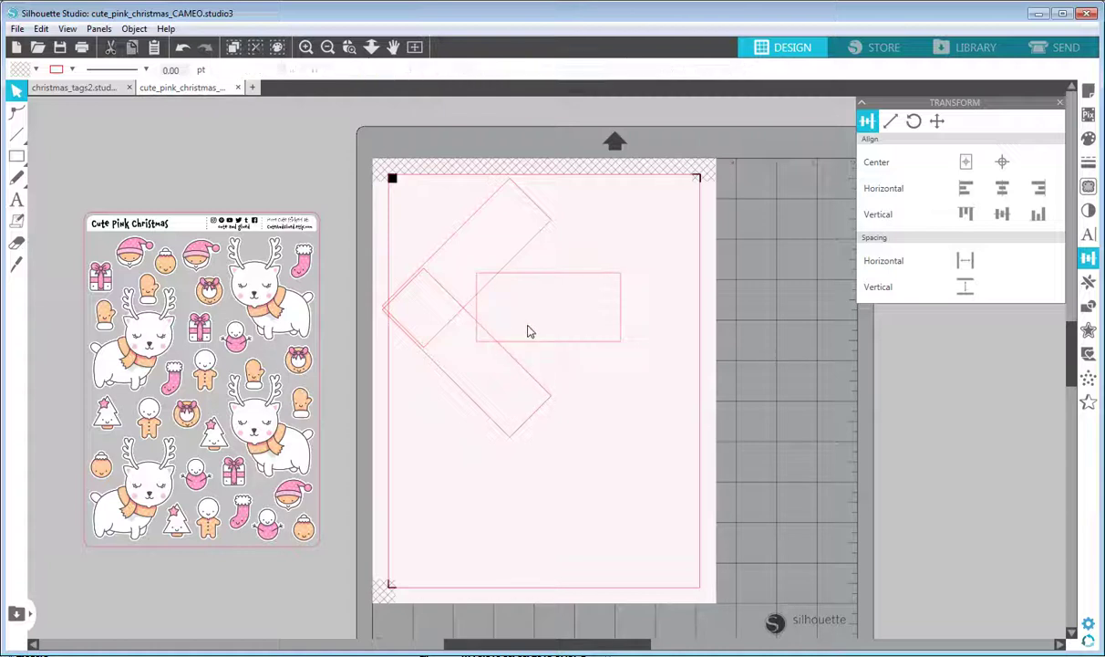
Fine-tune the horizontal rectangle's position to about X 65.8 mm, Y 72.3 mm
click(559, 305)
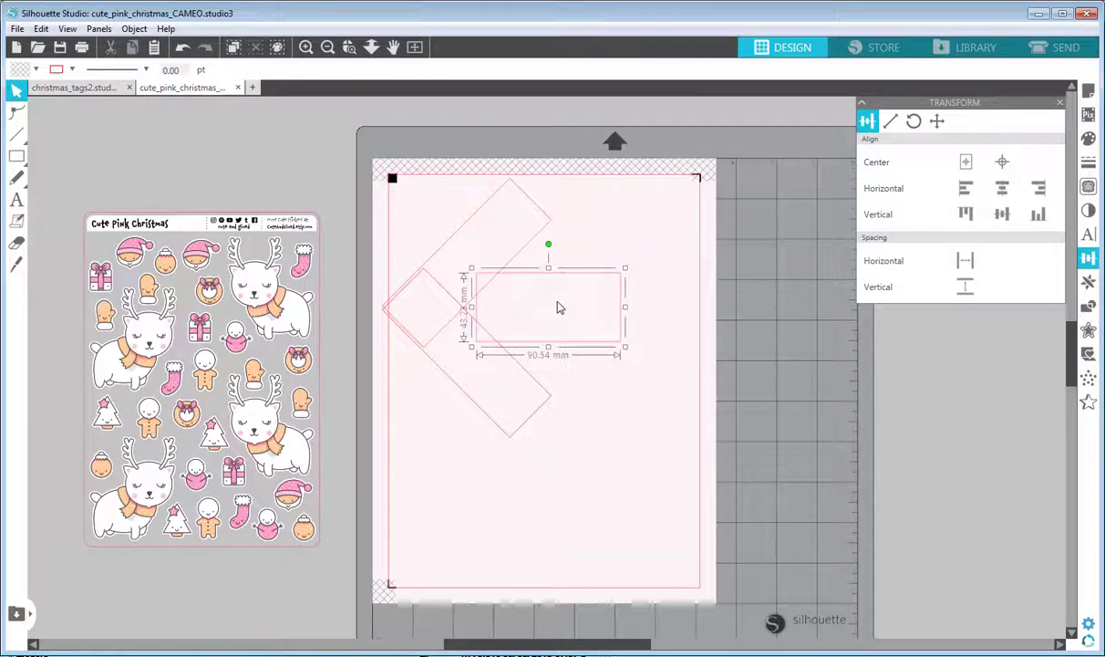
click(567, 281)
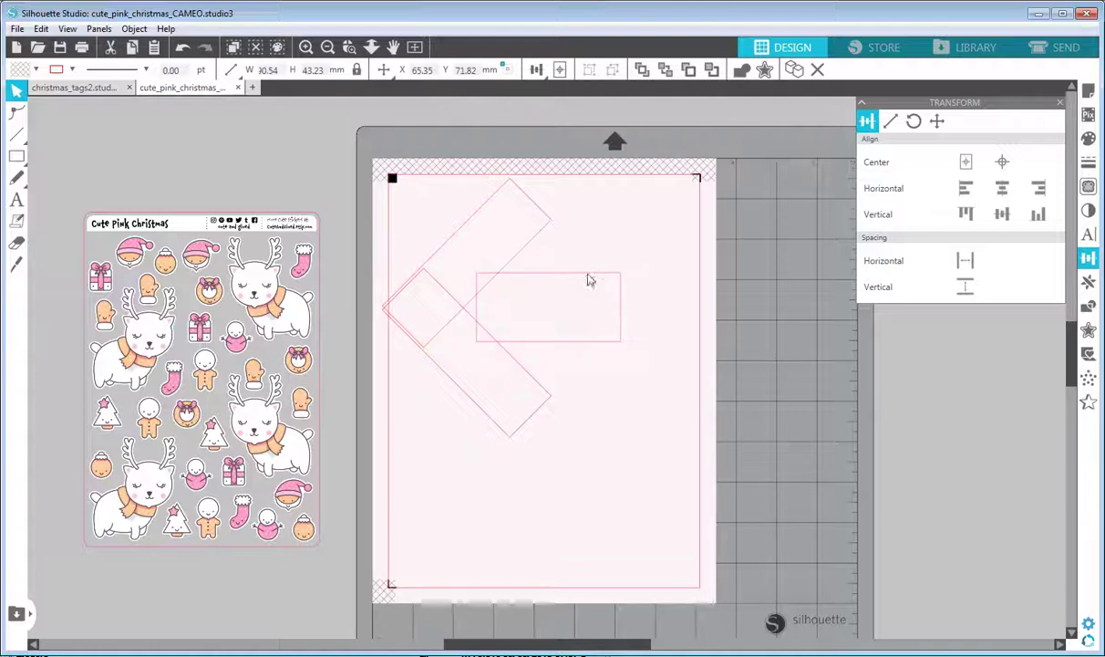
click(584, 297)
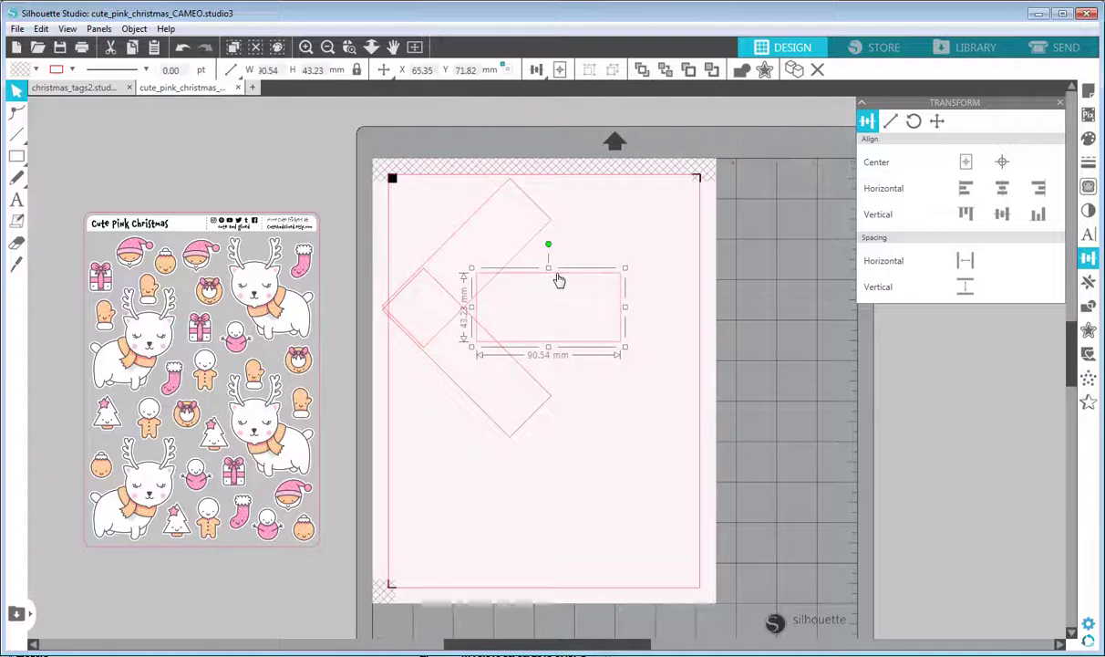
click(555, 280)
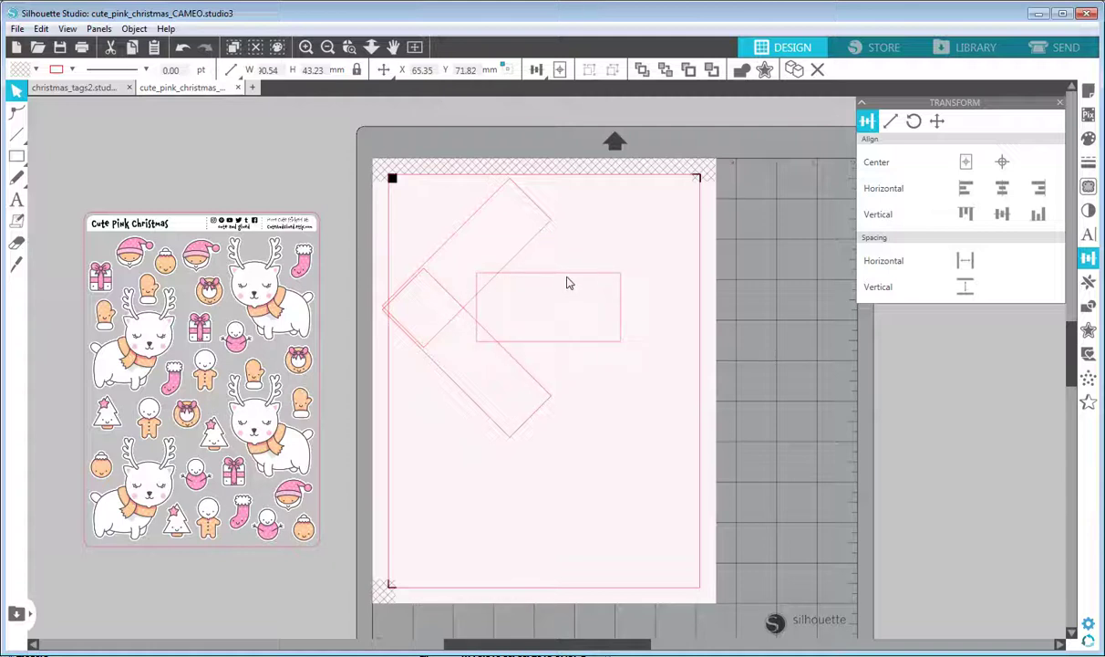
click(569, 283)
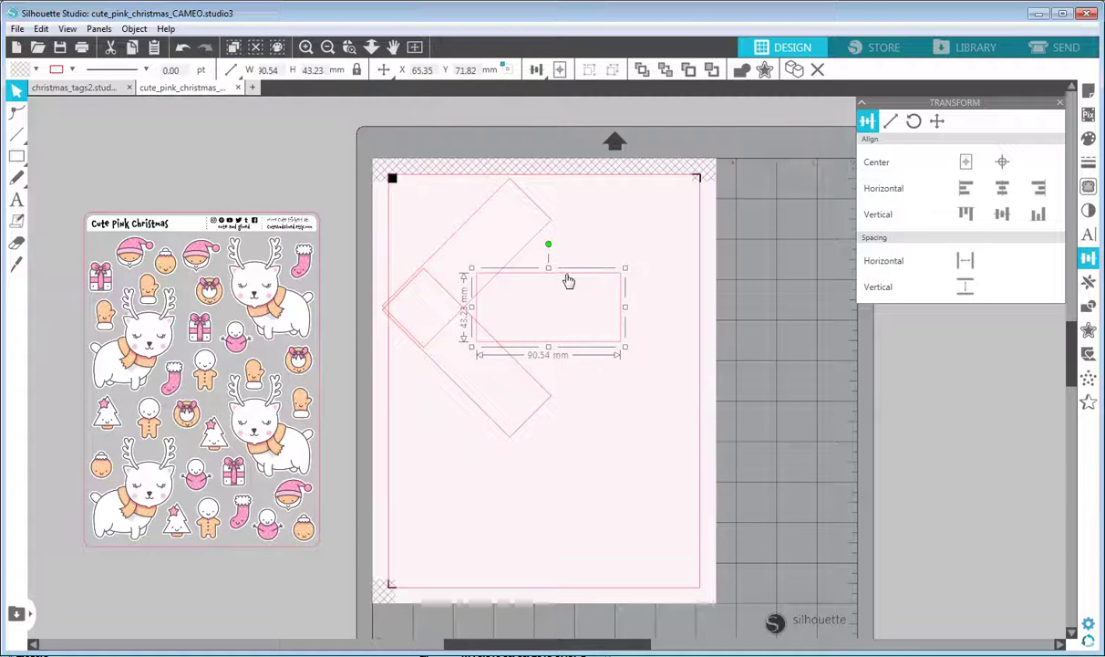
click(556, 280)
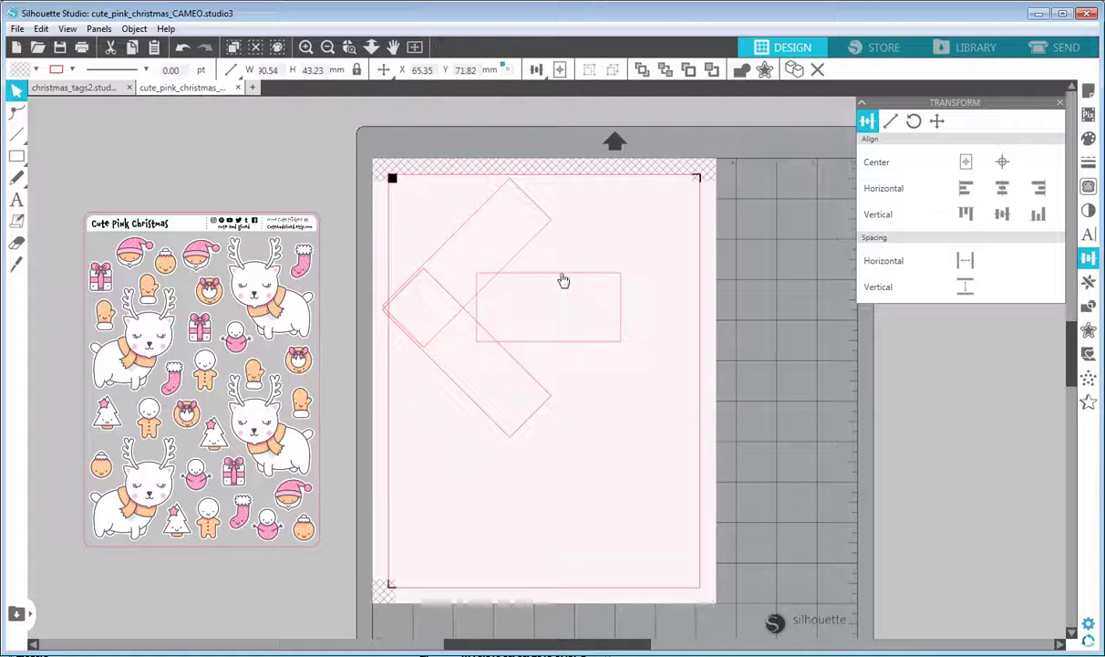
click(564, 280)
drag(569, 279, 566, 323)
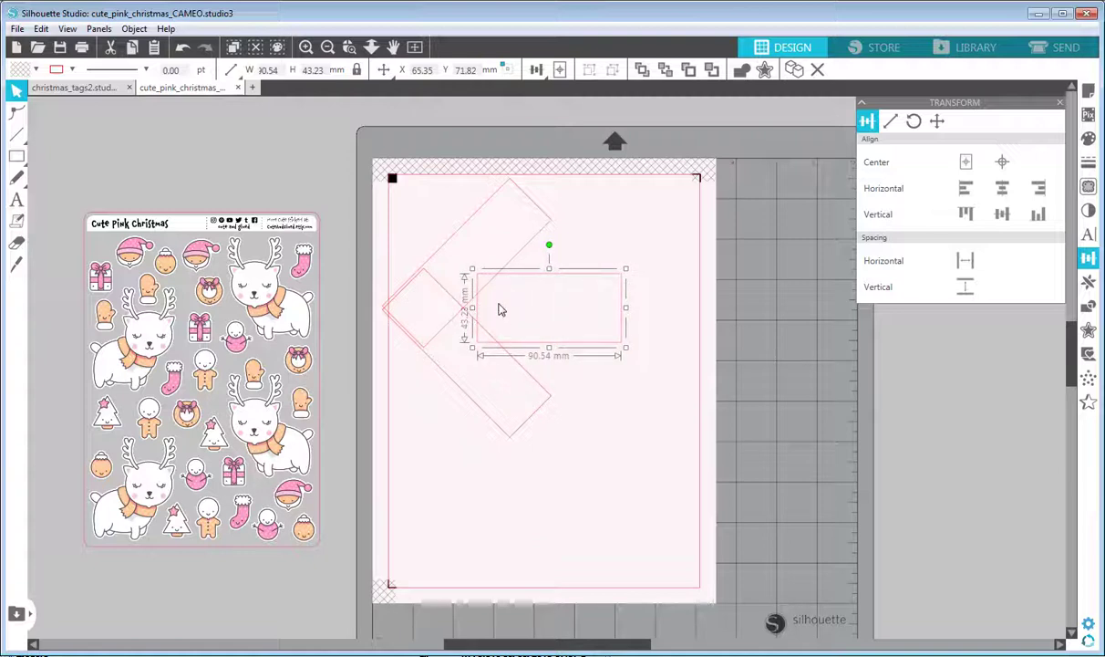
Subtract the two tilted rectangles from the horizontal one to cut off its left corners, leaving a single tag shape
drag(418, 218, 500, 320)
drag(503, 365, 517, 394)
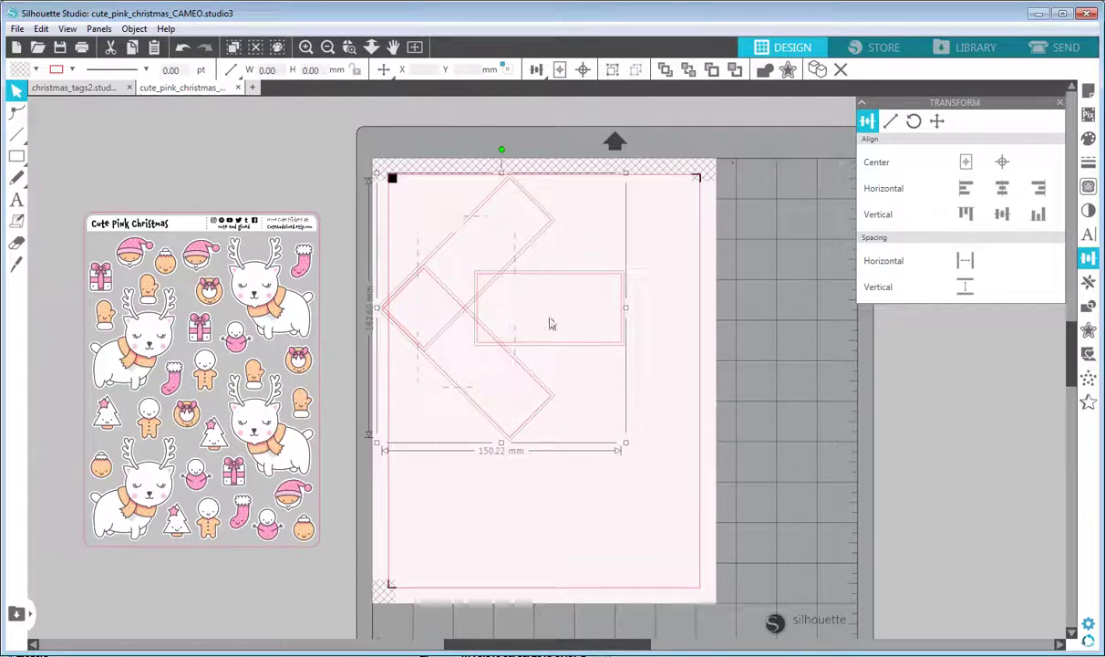
click(1086, 311)
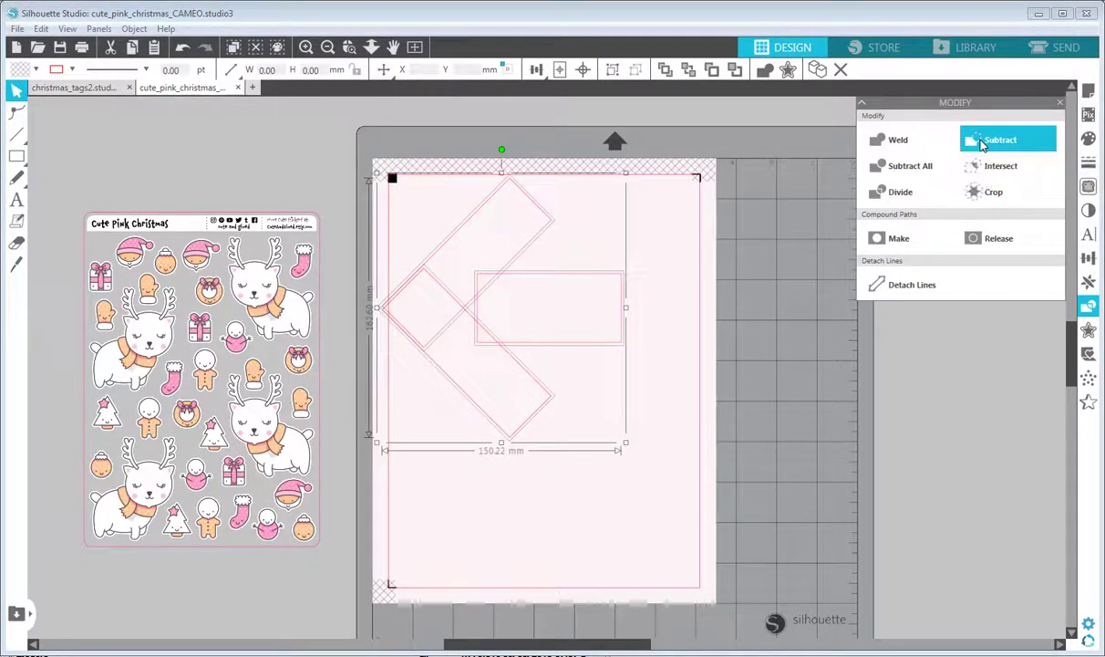
click(910, 165)
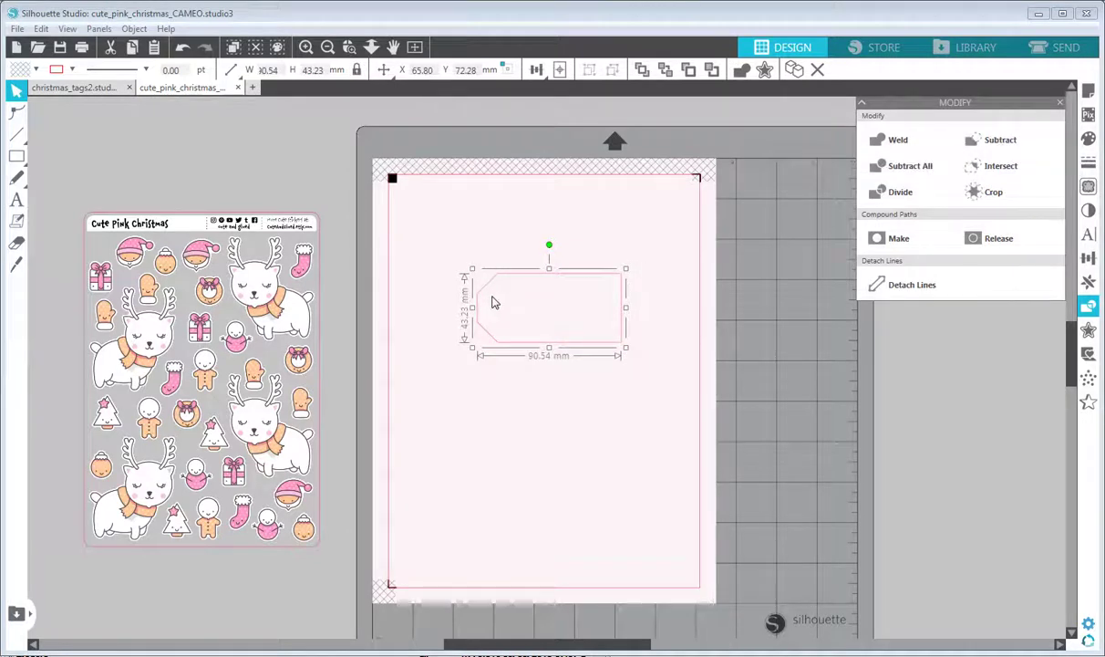
Fill the tag shape with white
click(32, 68)
click(19, 88)
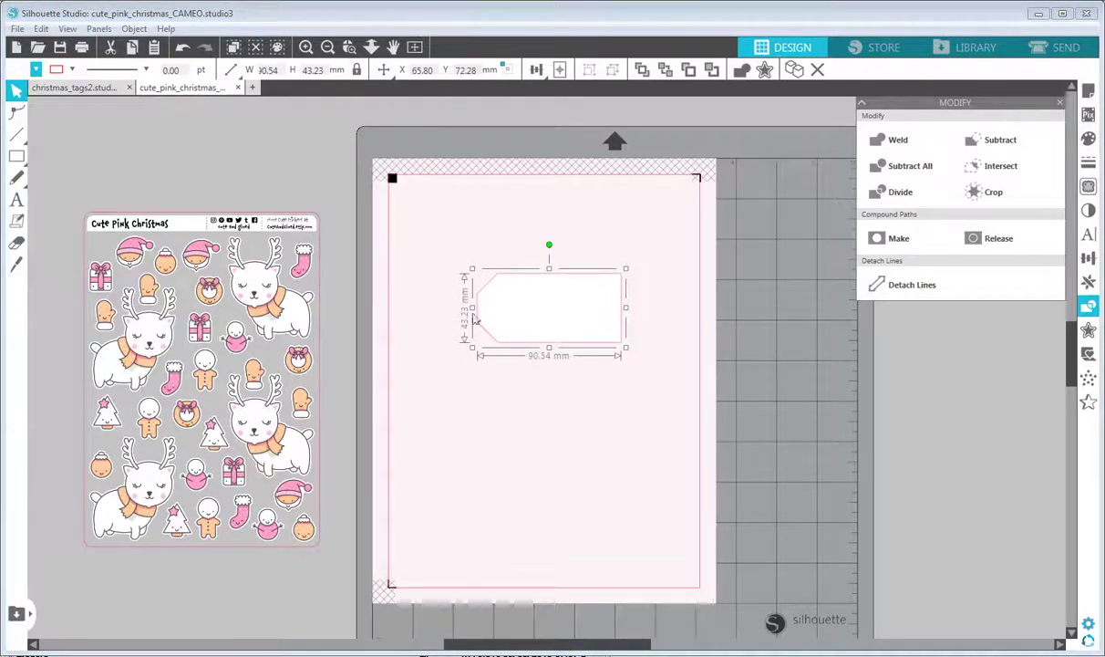
click(451, 262)
Draw a circle about 11 mm in diameter near the tag's clipped left end
click(16, 157)
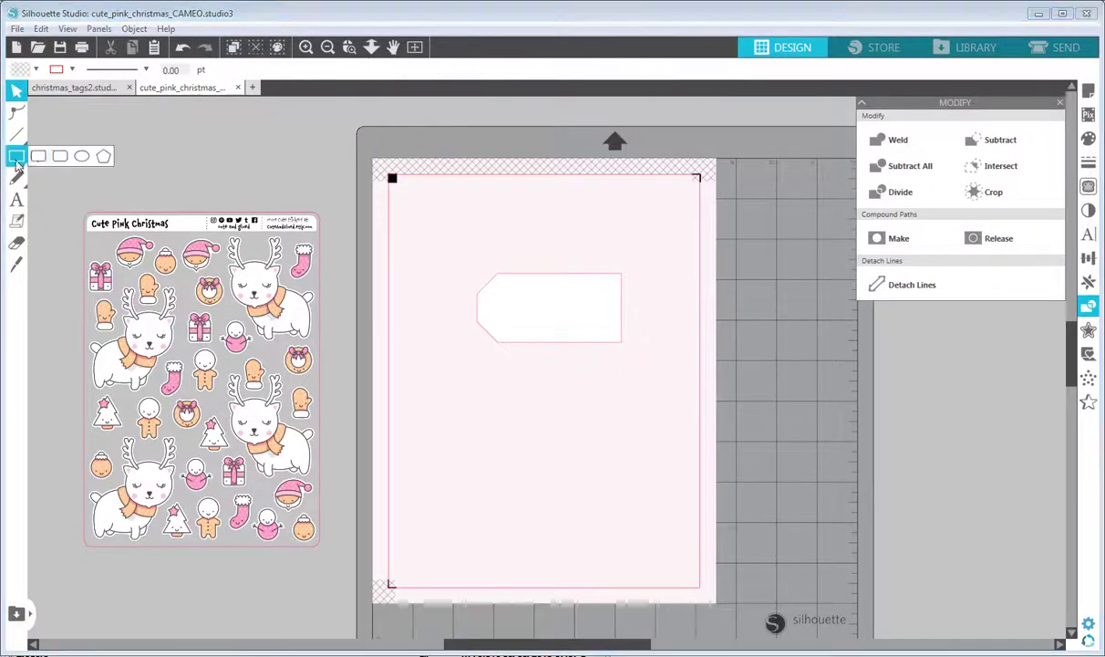
click(81, 156)
drag(485, 296, 512, 324)
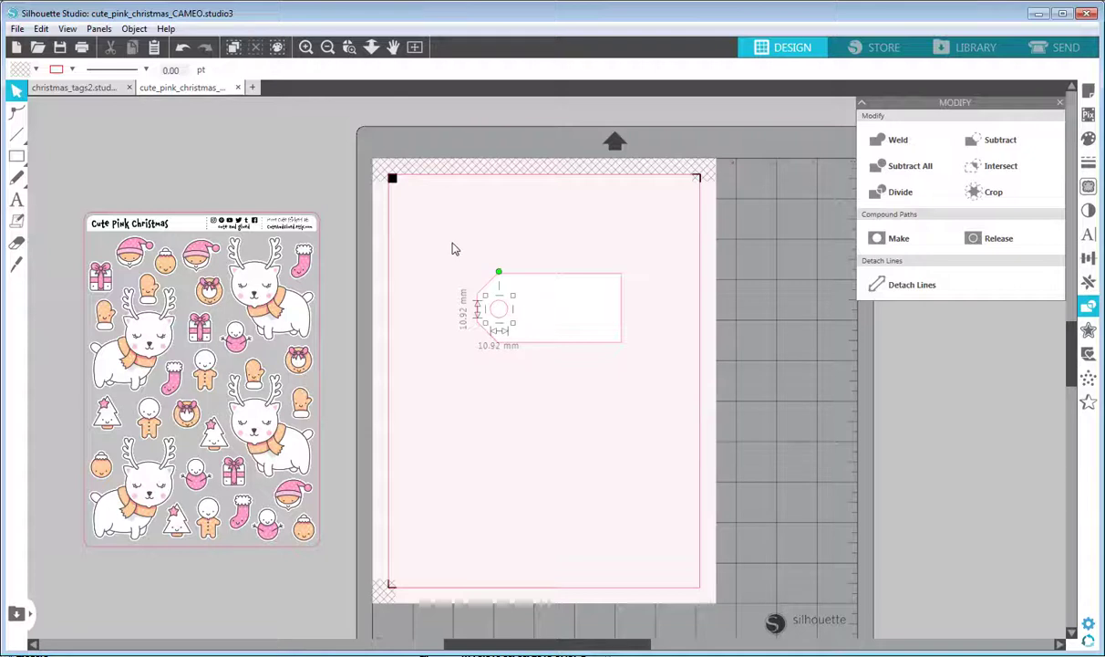
Align the circle vertically with the tag's centre and subtract it from the tag to make the hole
drag(455, 248, 548, 369)
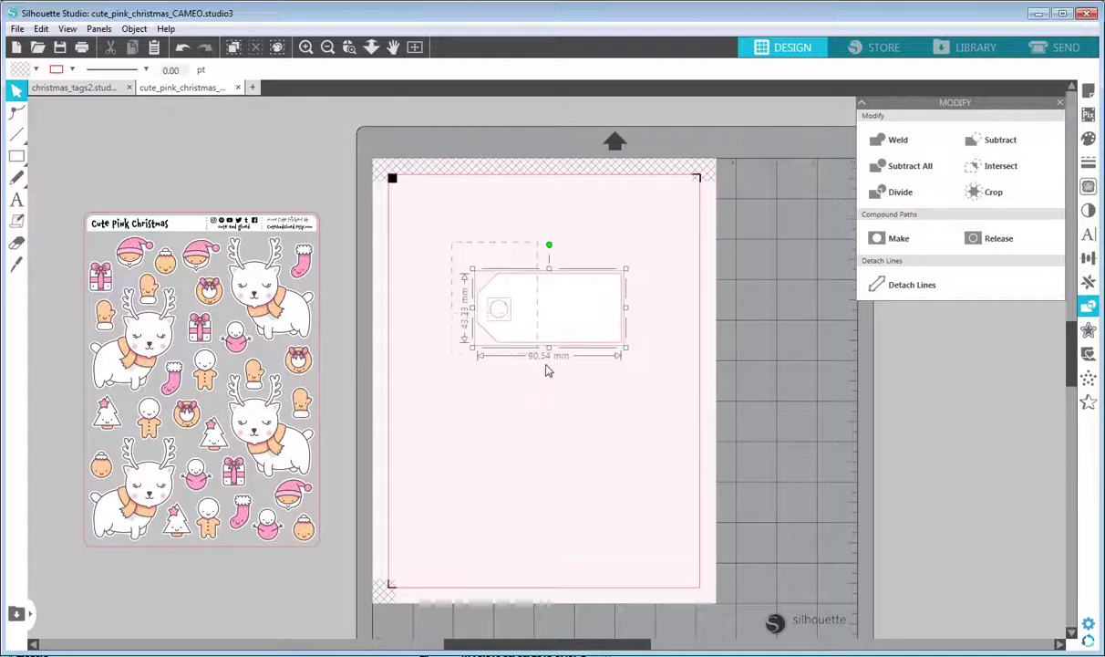
click(1089, 259)
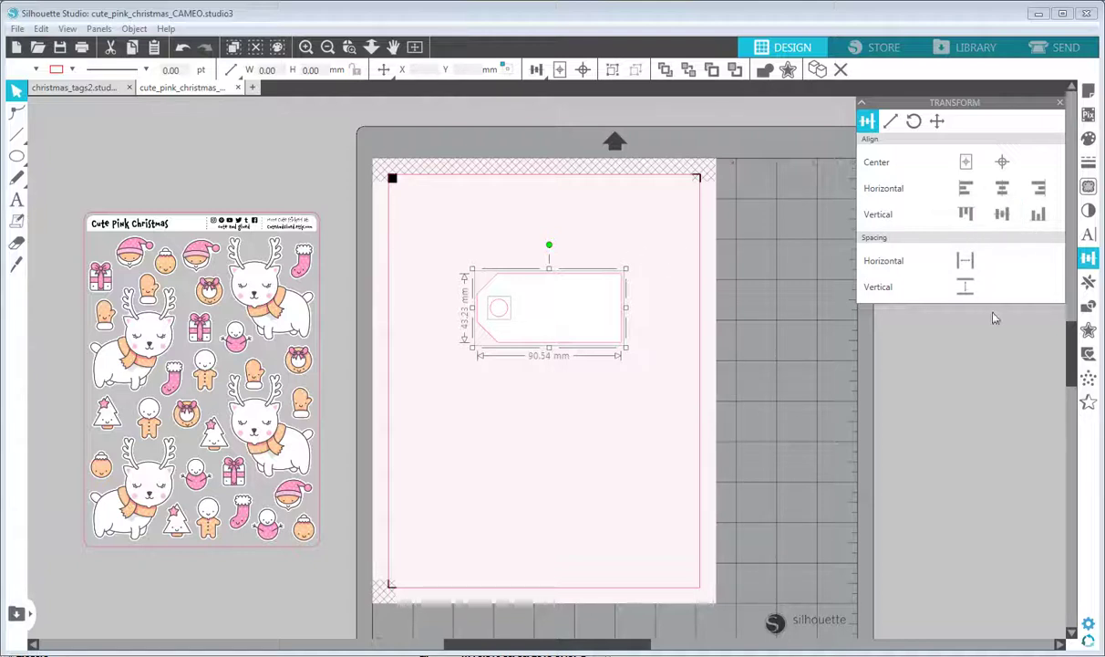
click(1088, 309)
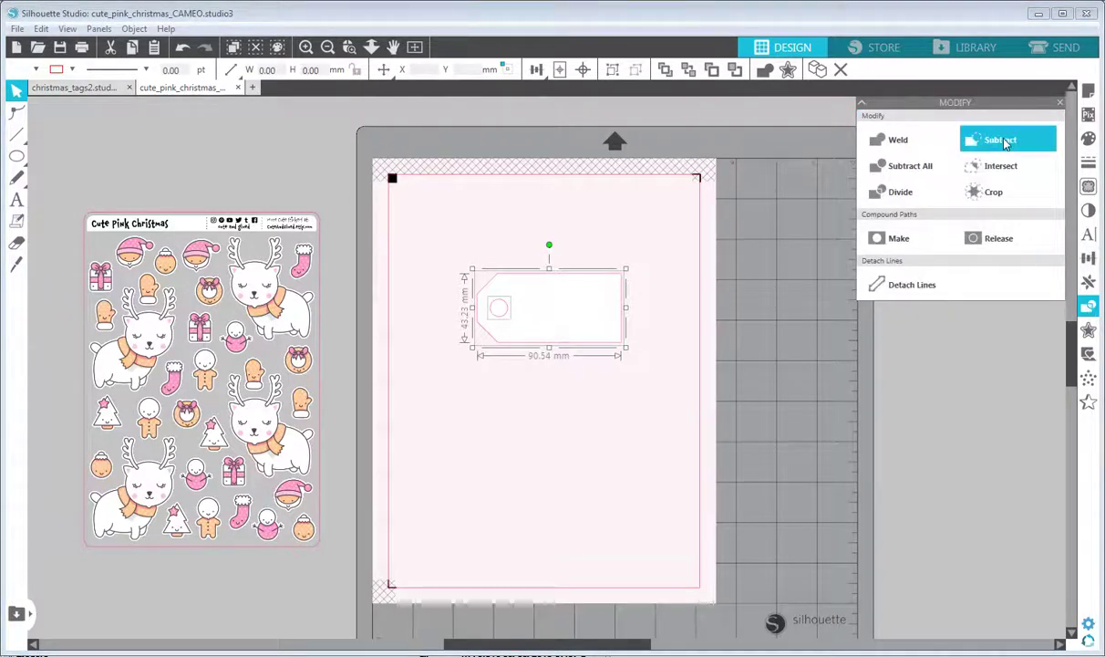
click(1003, 141)
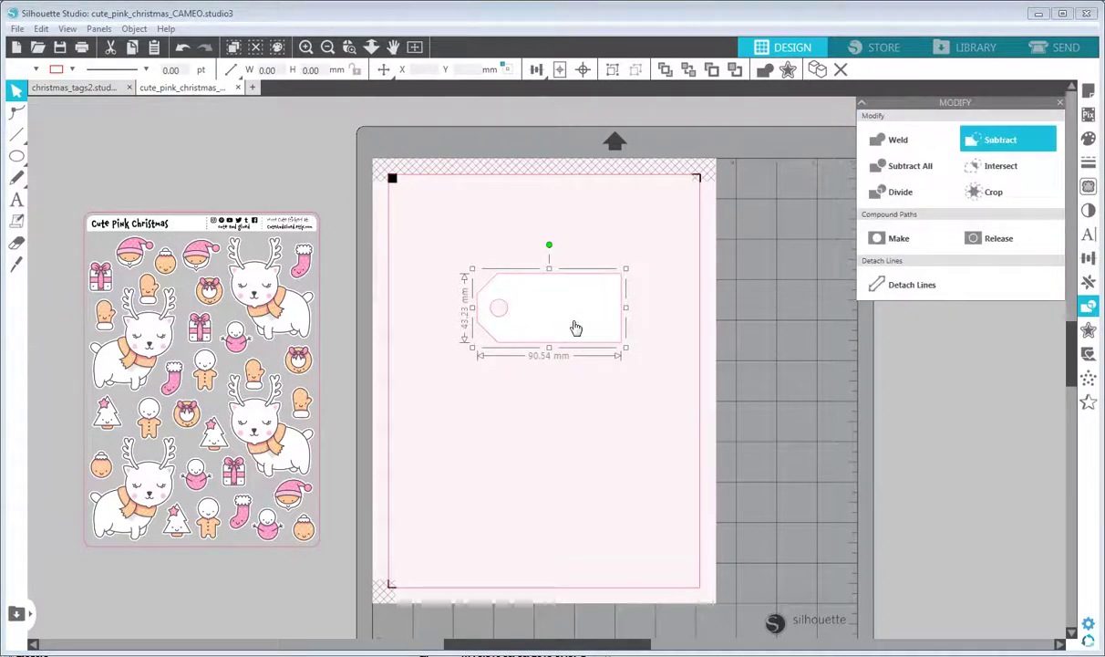
Change the page's grid colour to light pink and move the tag into the page's upper-left corner beside the registration mark
drag(576, 327, 504, 277)
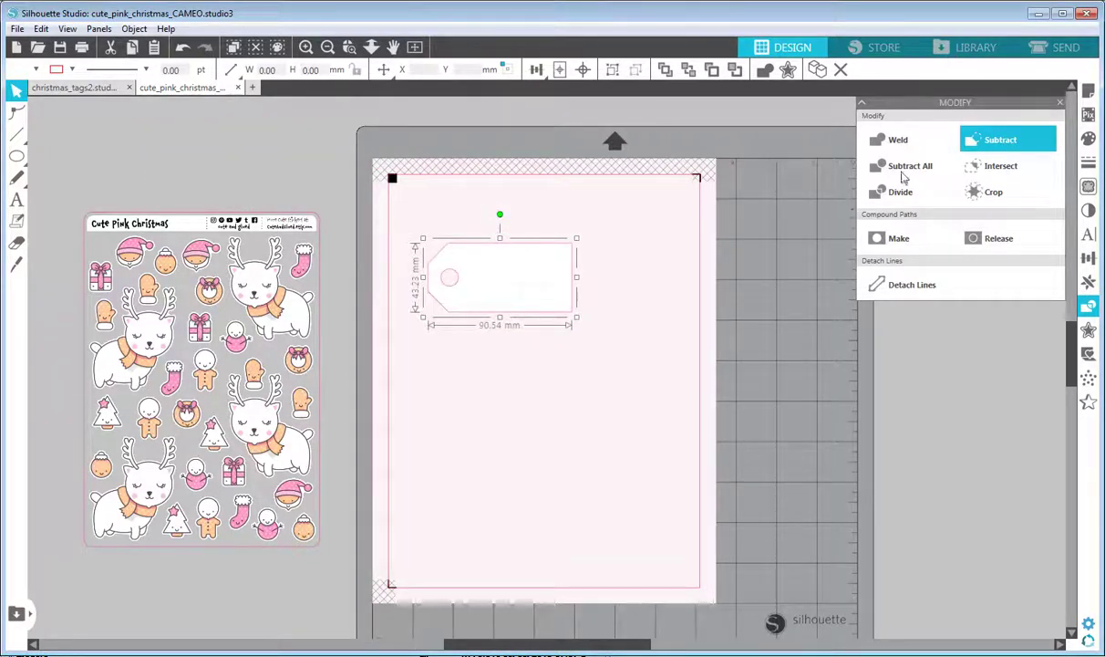
click(1088, 115)
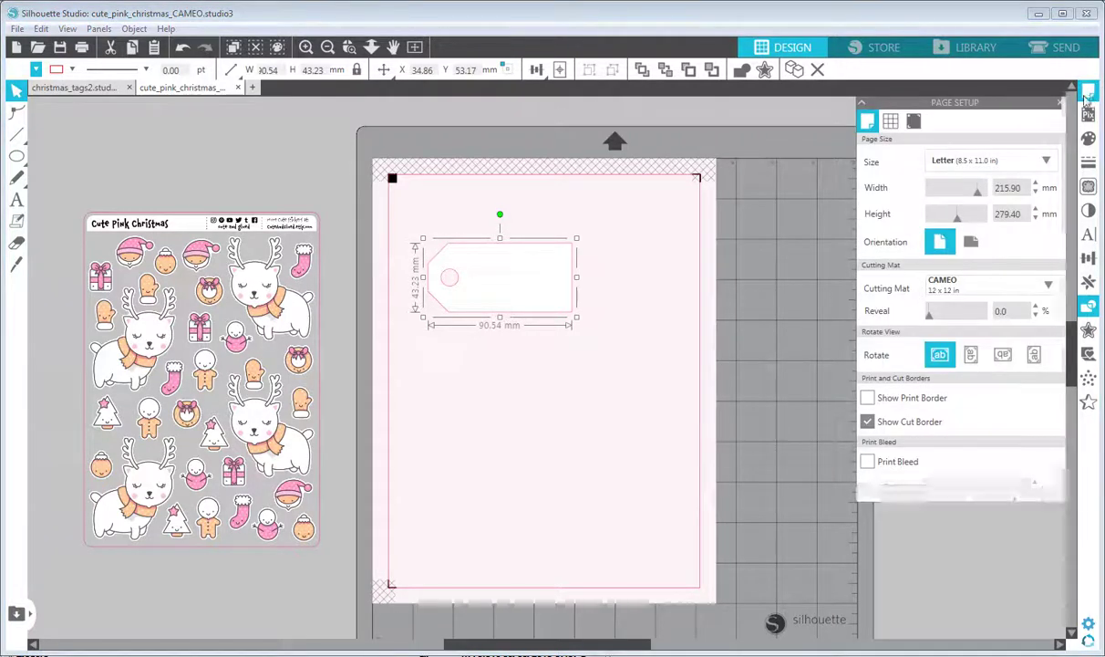
click(890, 122)
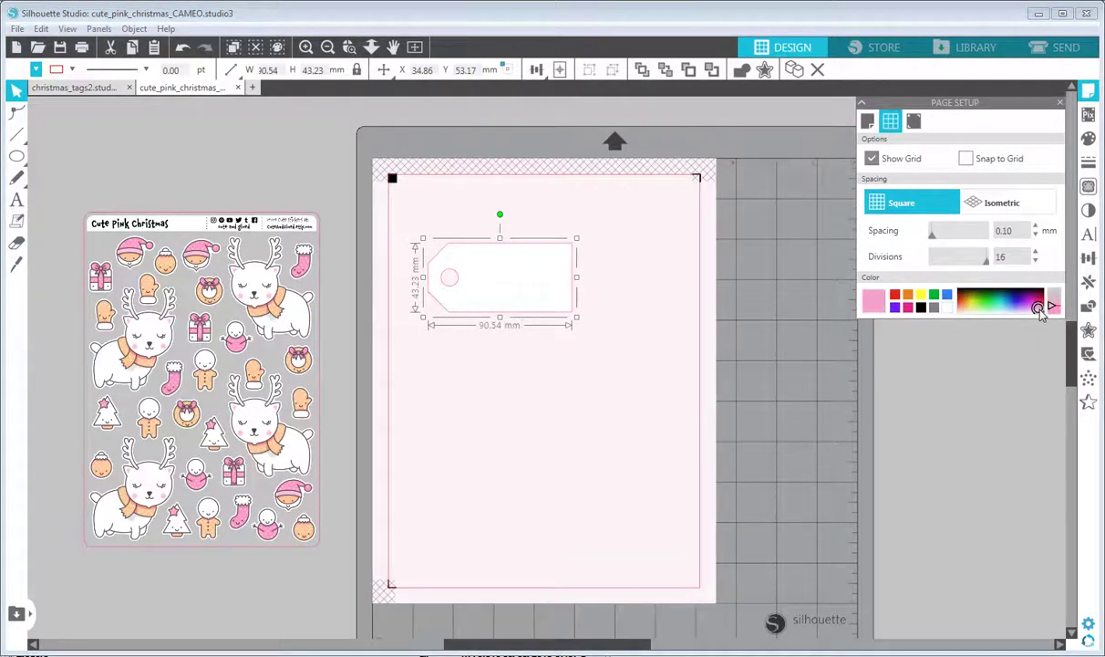
click(1040, 311)
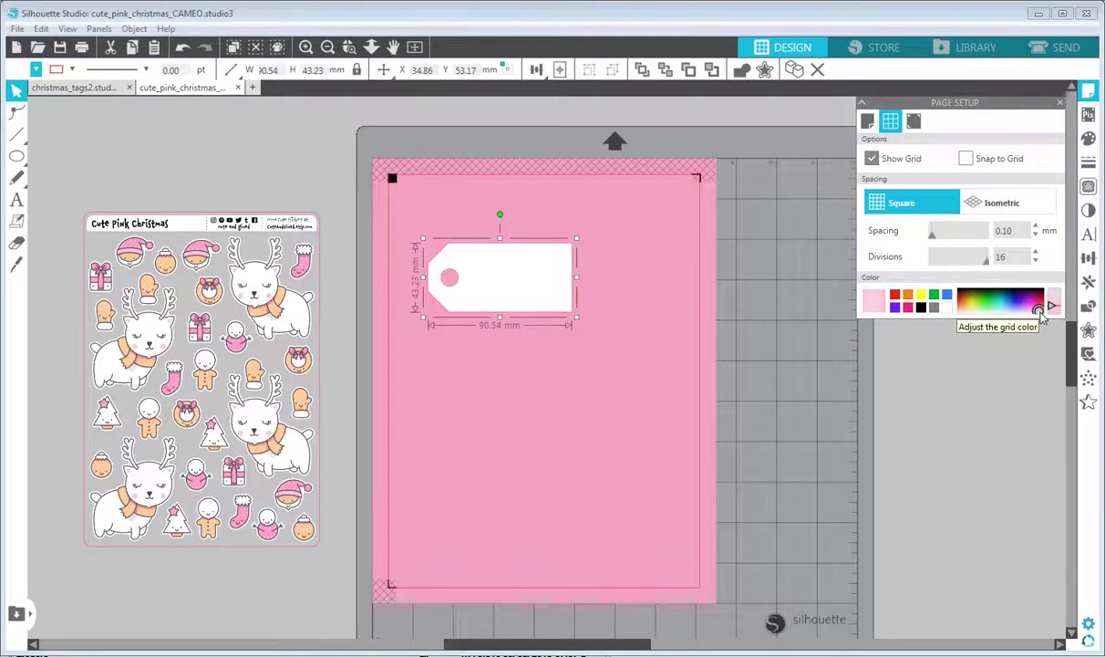
click(1044, 306)
click(648, 293)
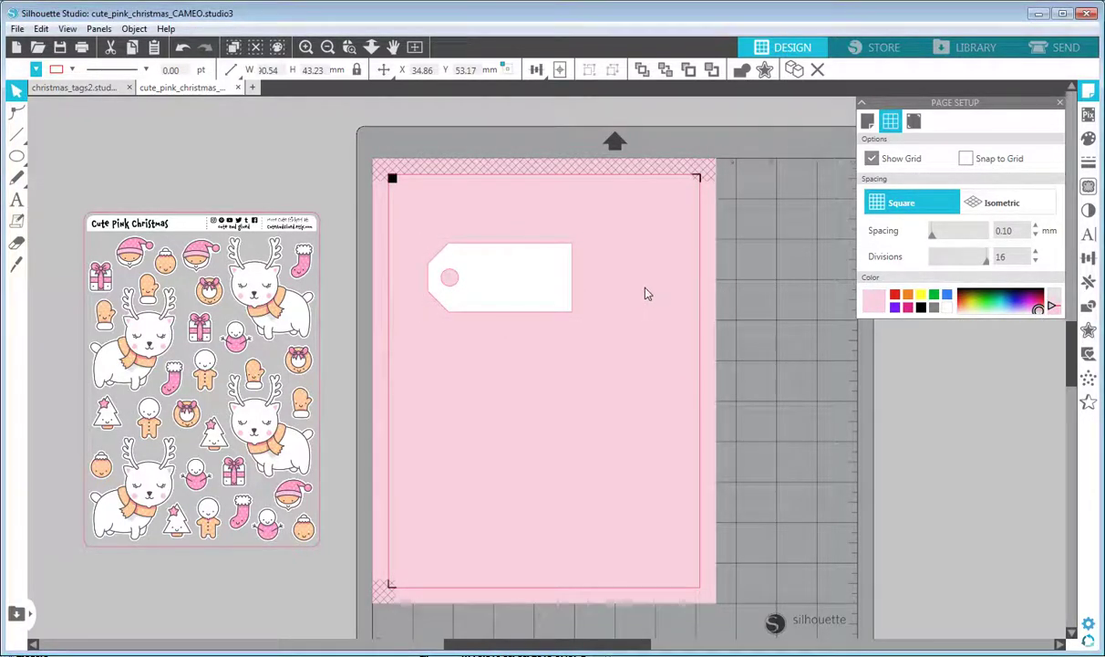
drag(532, 278, 496, 213)
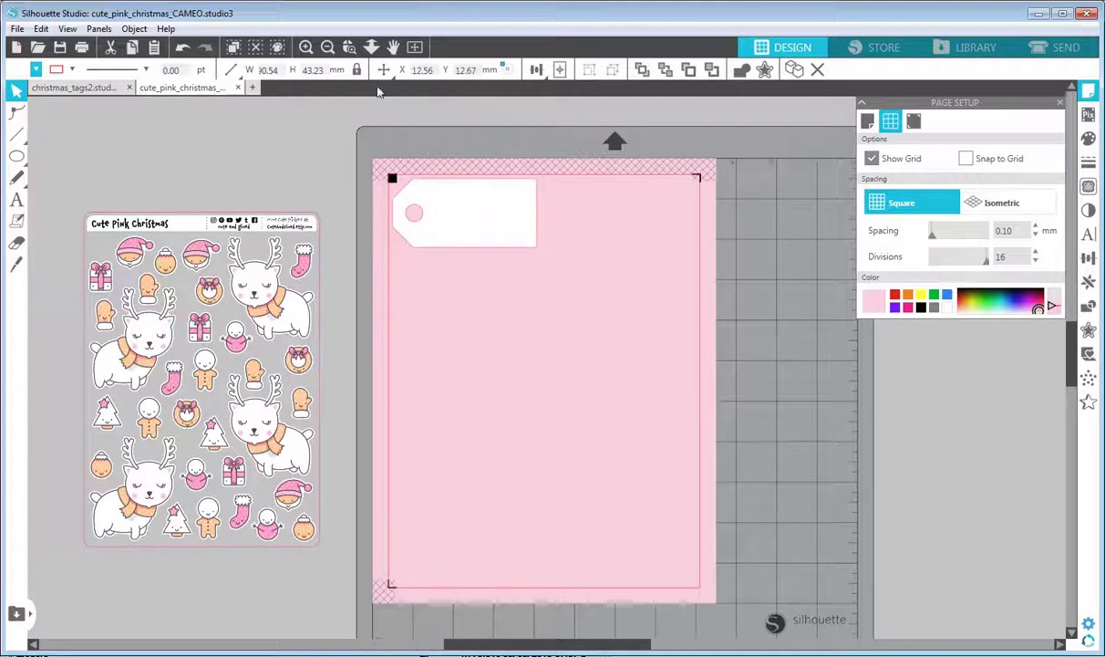
Move the pink gift box sticker from the sticker sheet onto the tag beside the hole and bring it to the front
click(305, 47)
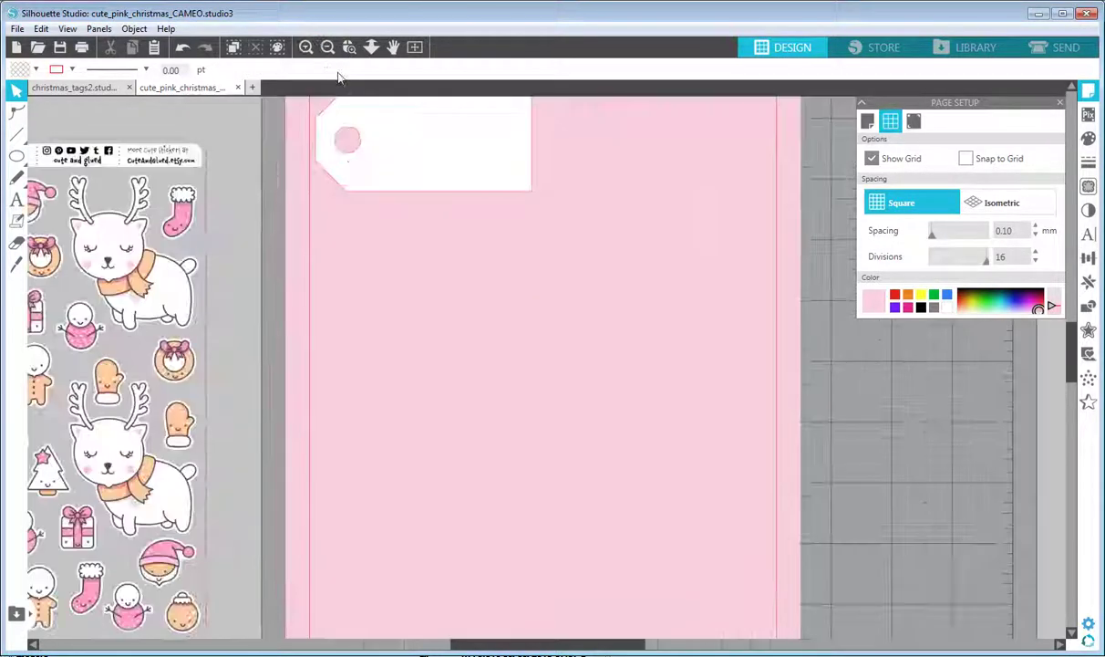
scroll(217, 179, up, 1)
drag(151, 173, 544, 331)
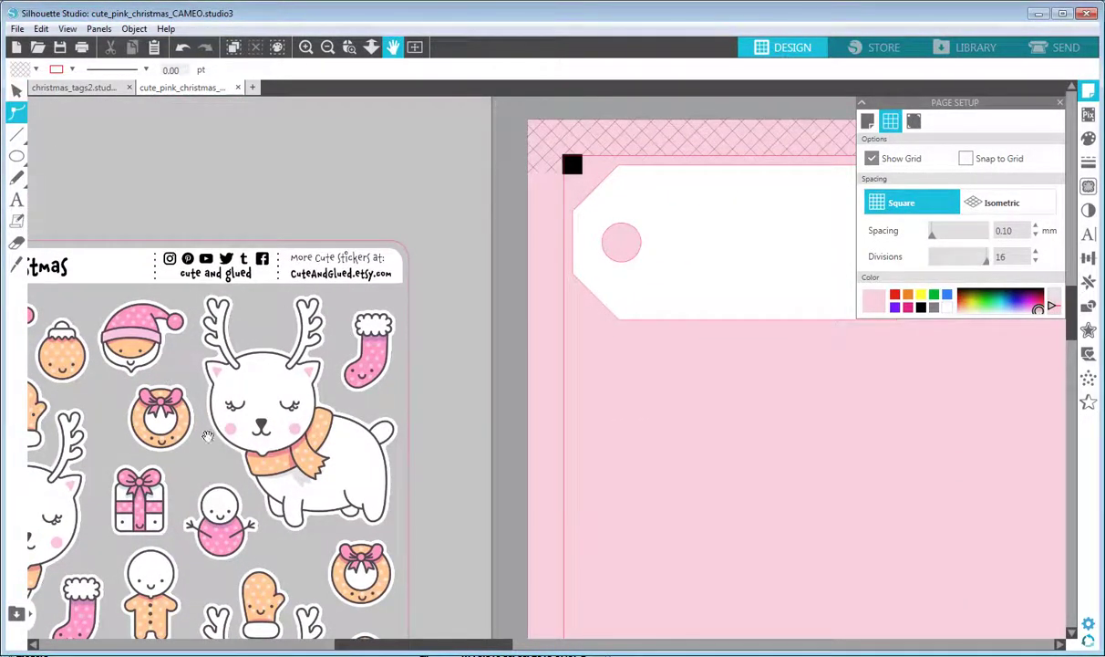
click(16, 90)
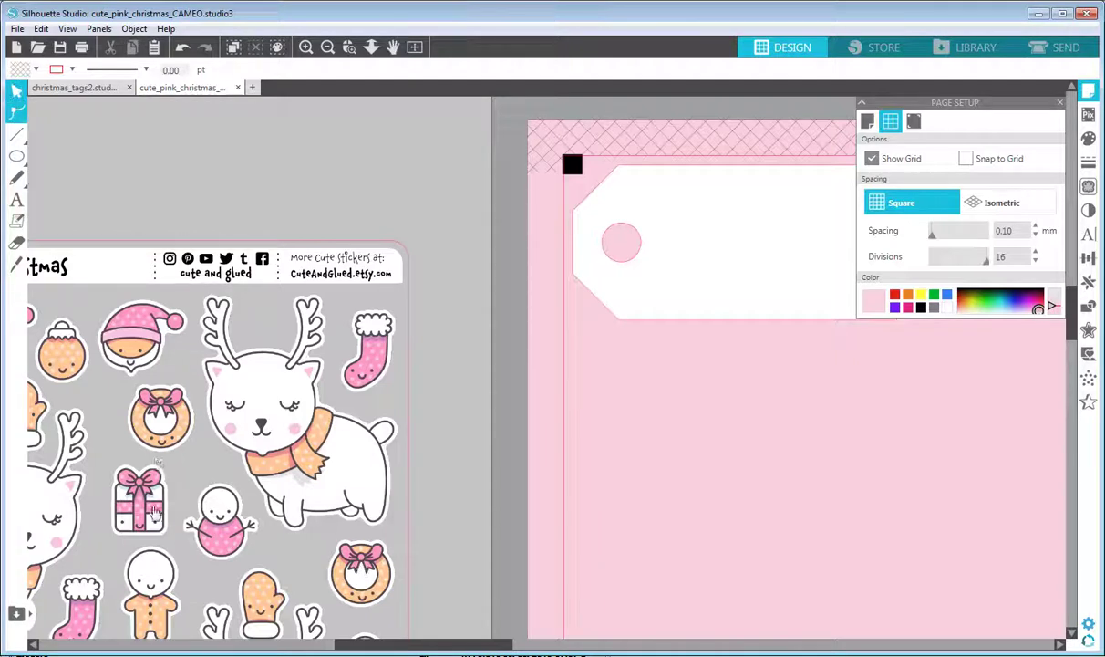
click(146, 486)
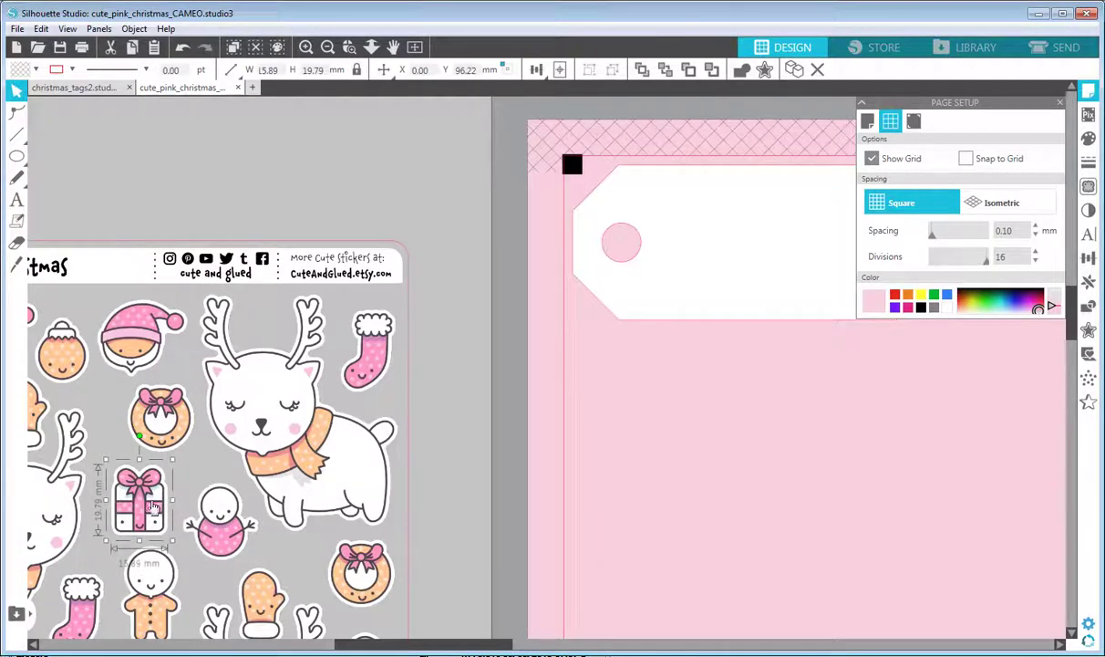
drag(153, 507, 553, 254)
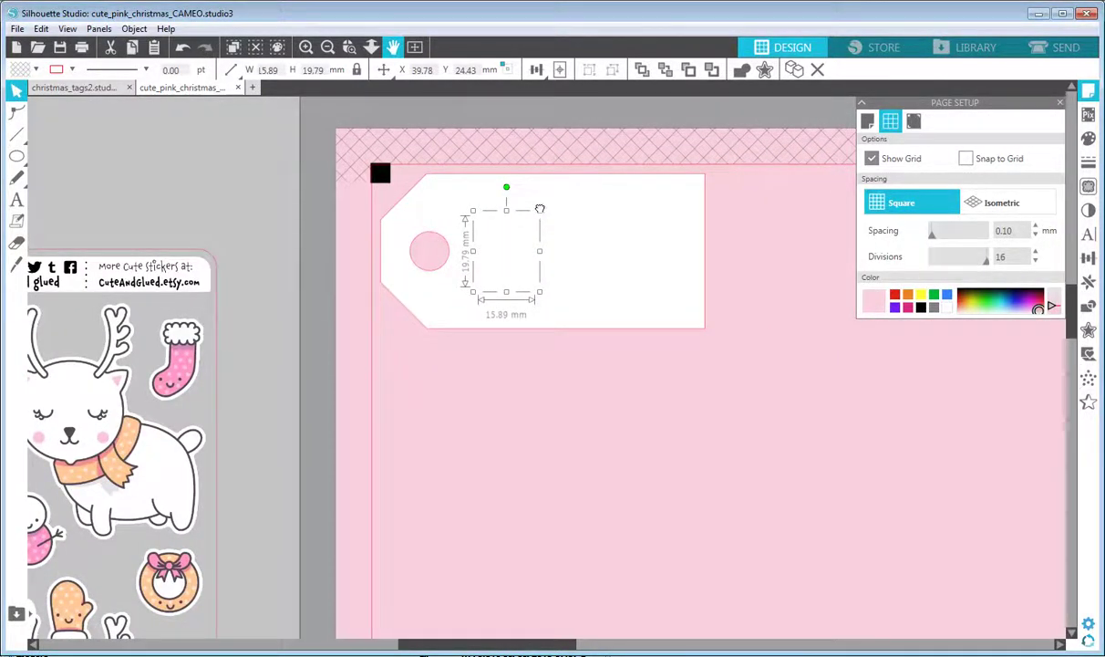
right_click(540, 208)
click(619, 502)
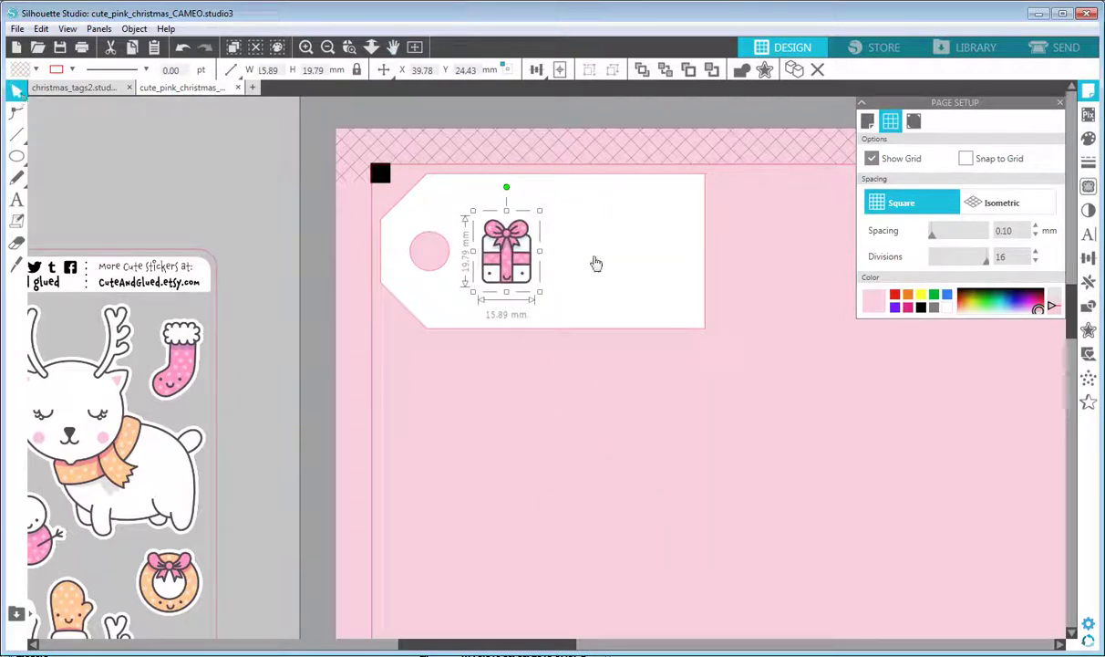
Scale the gift box on the tag to 120% and nudge it slightly up and to the left
click(1086, 260)
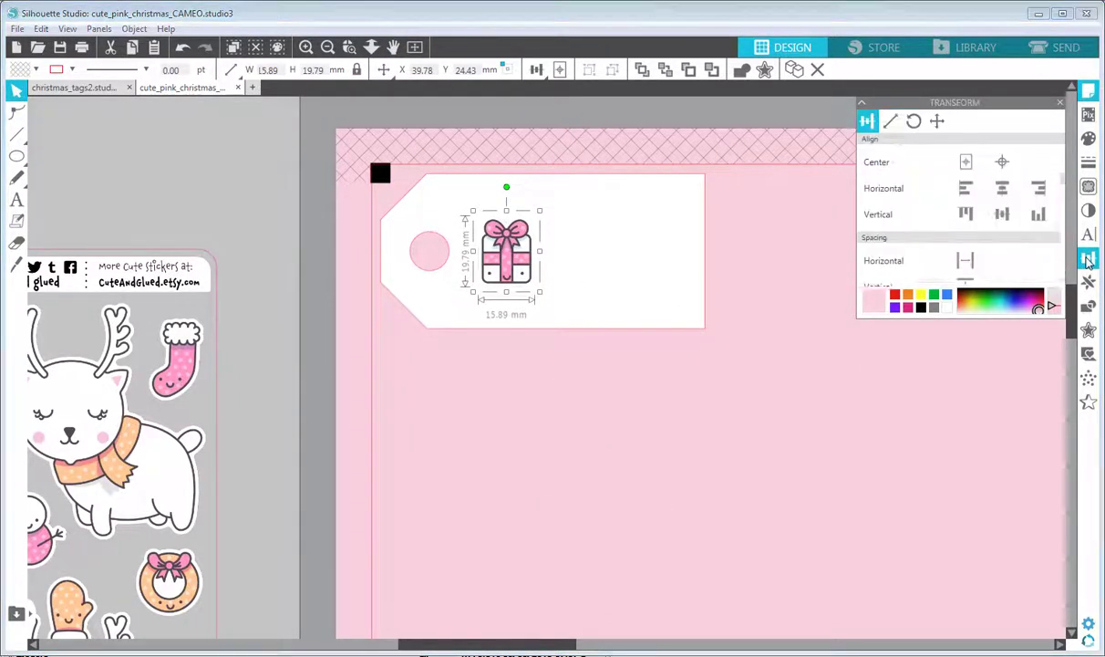
click(889, 124)
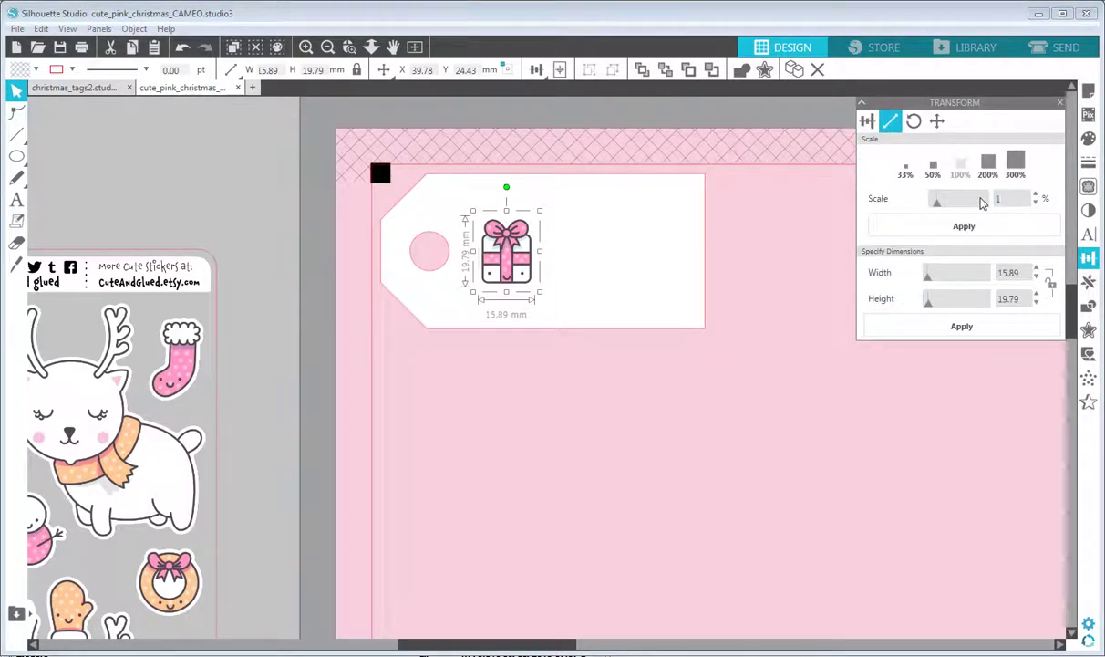
text(20)
key(Return)
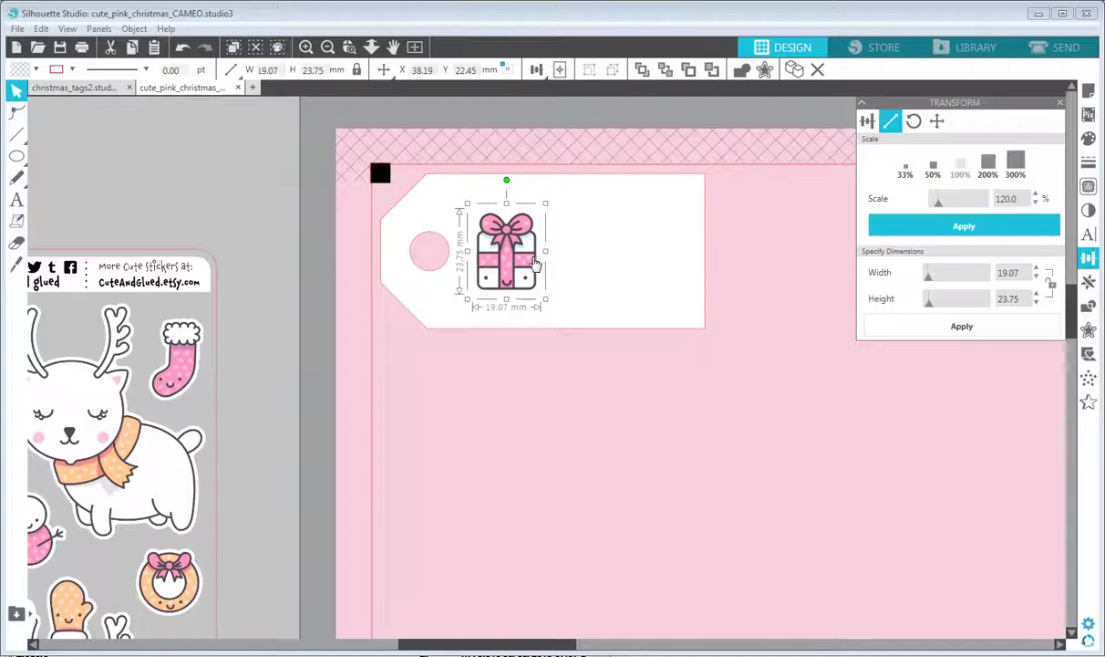
mouse_move(519, 257)
mouse_down()
mouse_move(484, 239)
mouse_move(516, 253)
mouse_up()
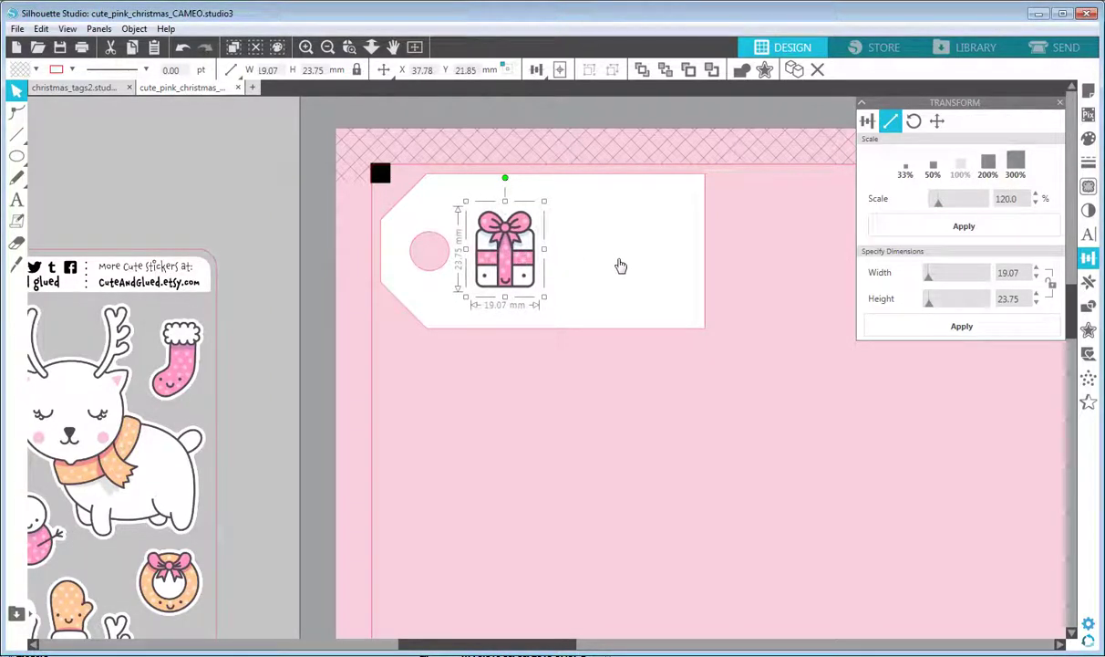
Check the finished layout in the christmas_tags2 document, and add the text "a gift fot" beside the gift box on the new tag
click(52, 90)
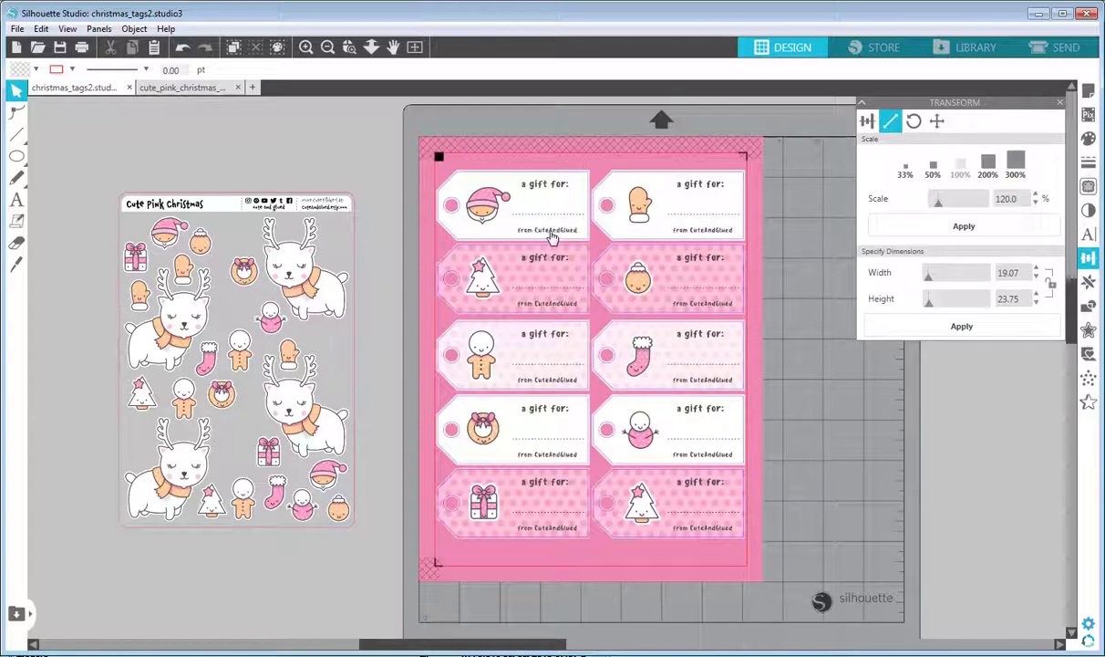
click(155, 89)
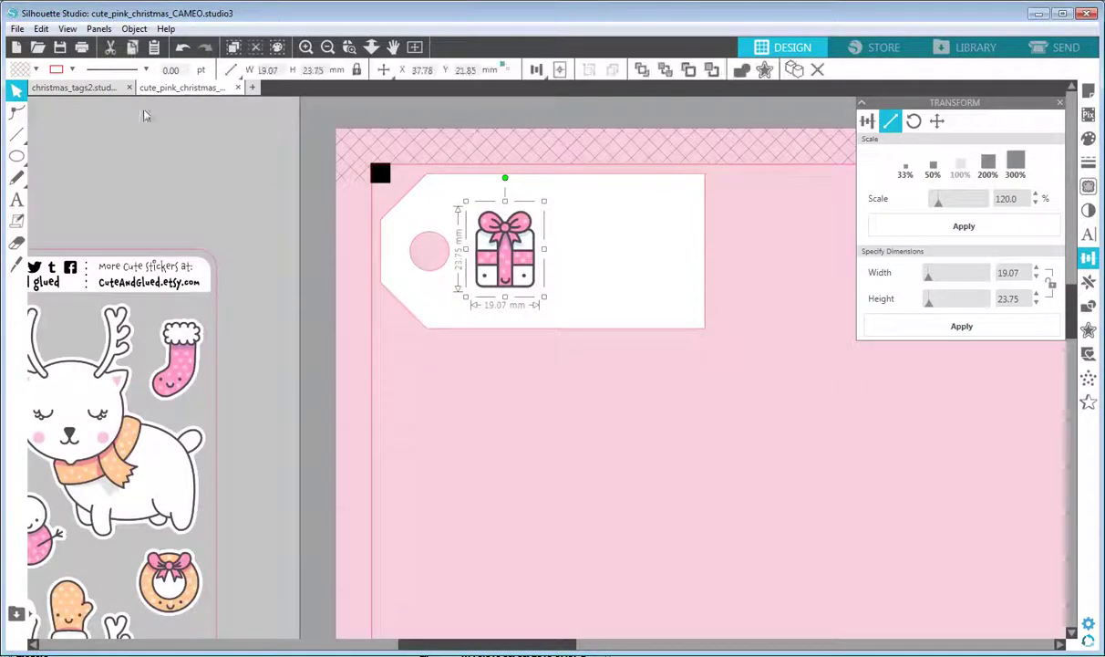
click(18, 201)
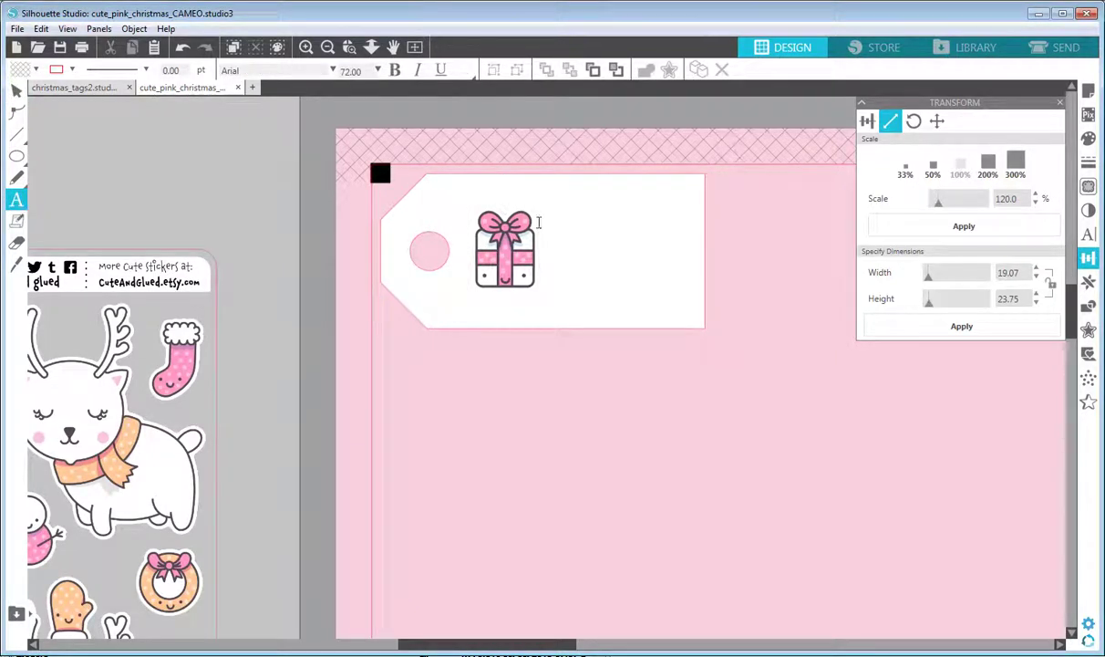
click(556, 223)
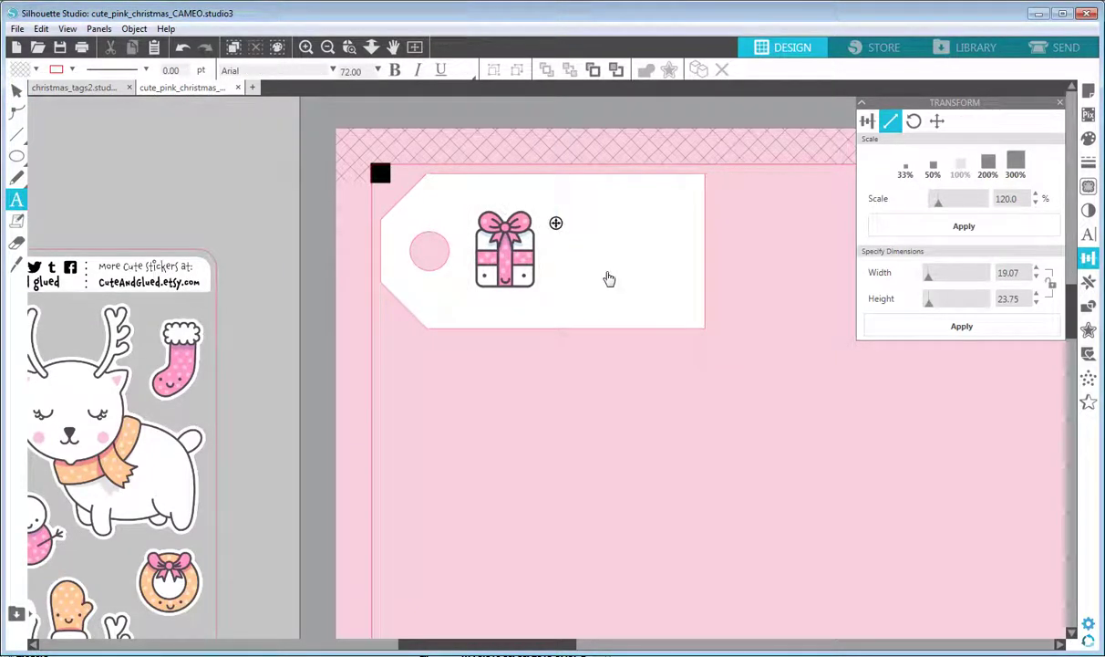
text(a)
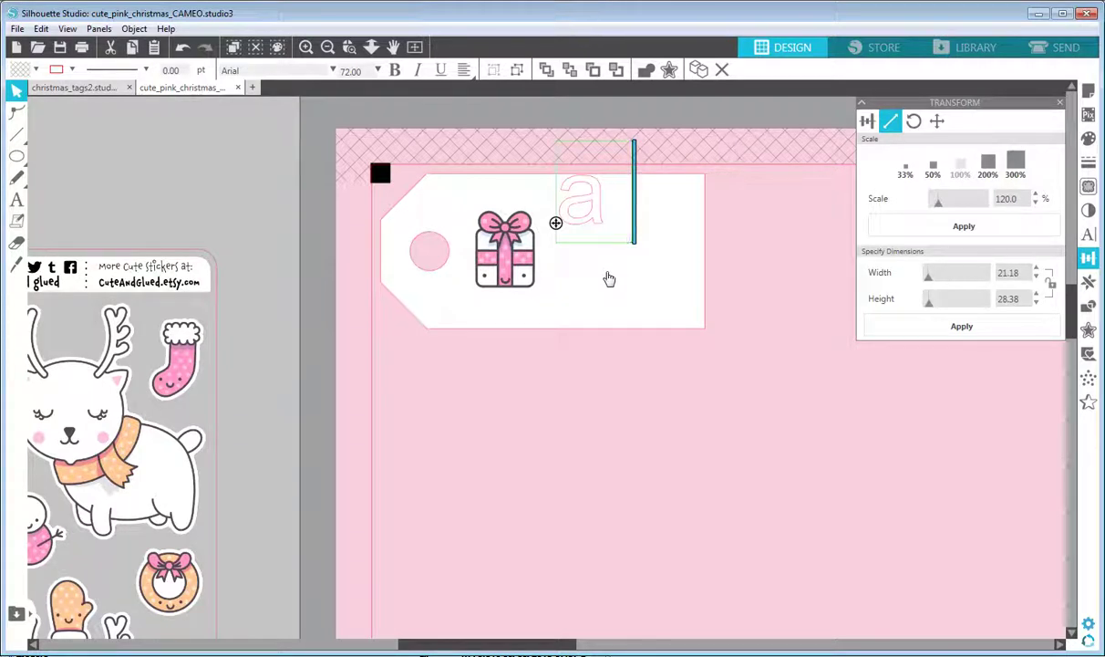
text( gift fo)
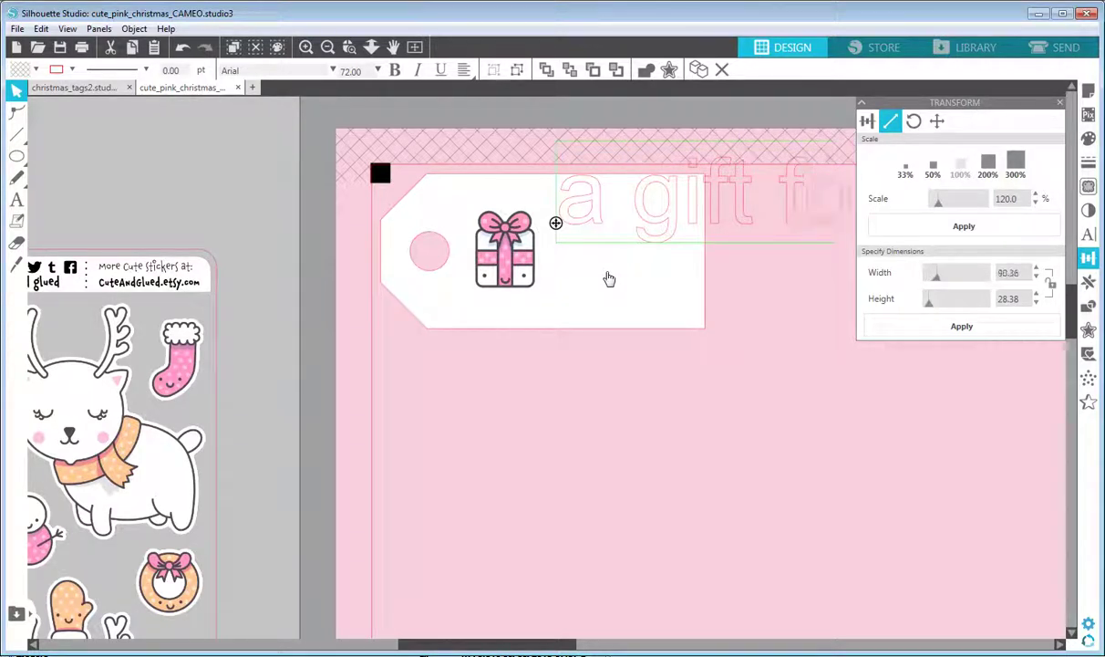
click(206, 205)
click(686, 192)
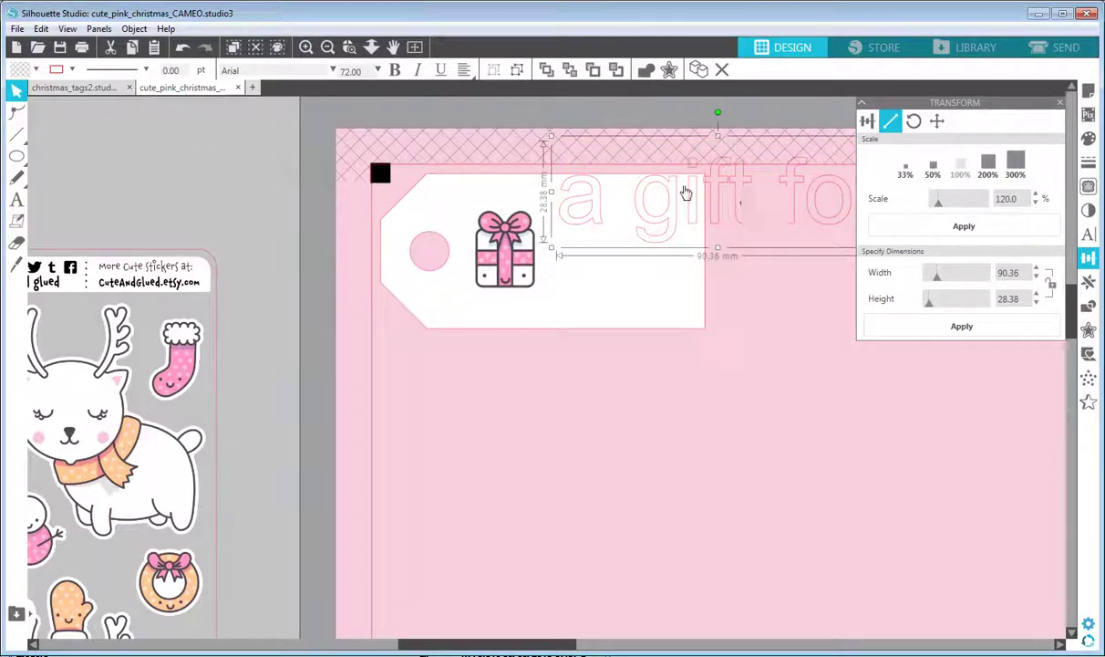
Fill the gift text with black
click(73, 70)
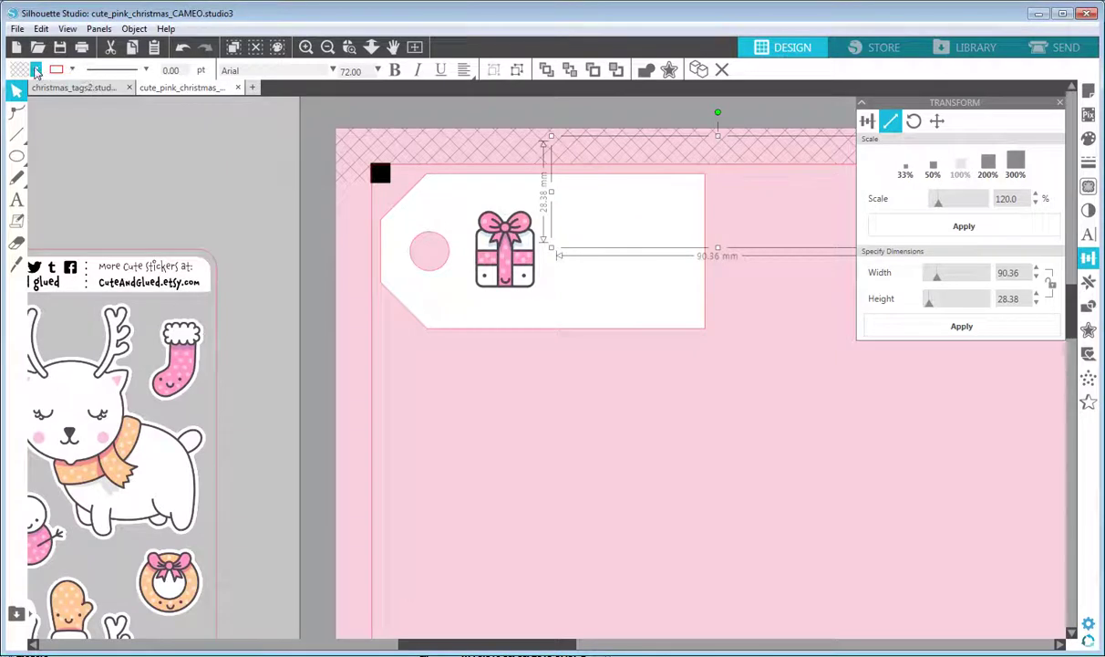
click(36, 71)
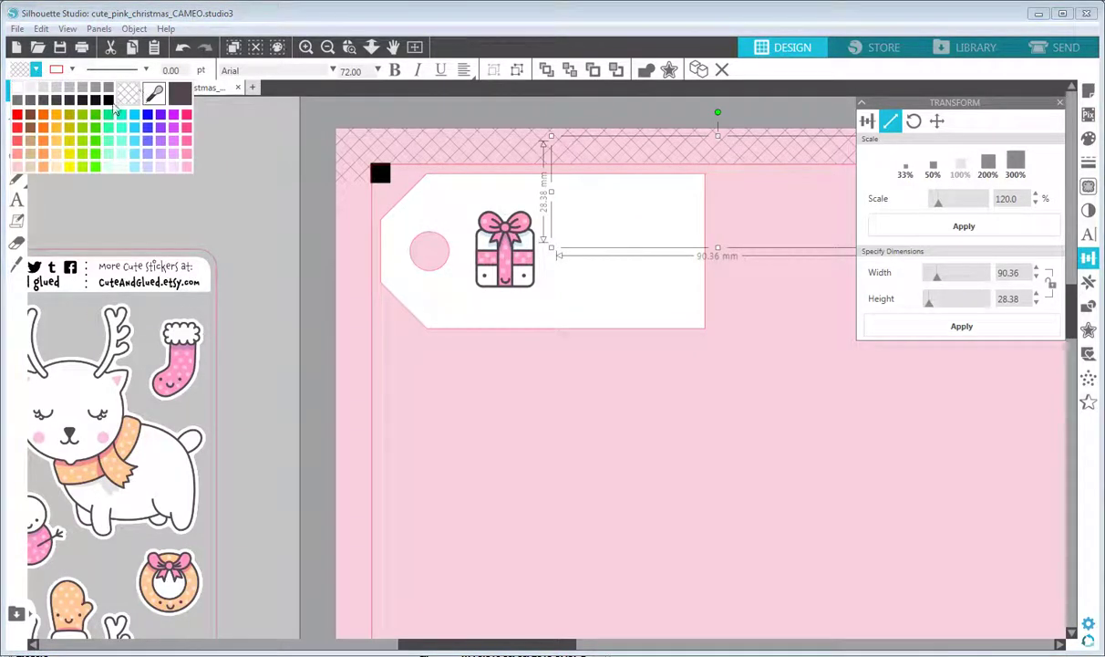
click(108, 104)
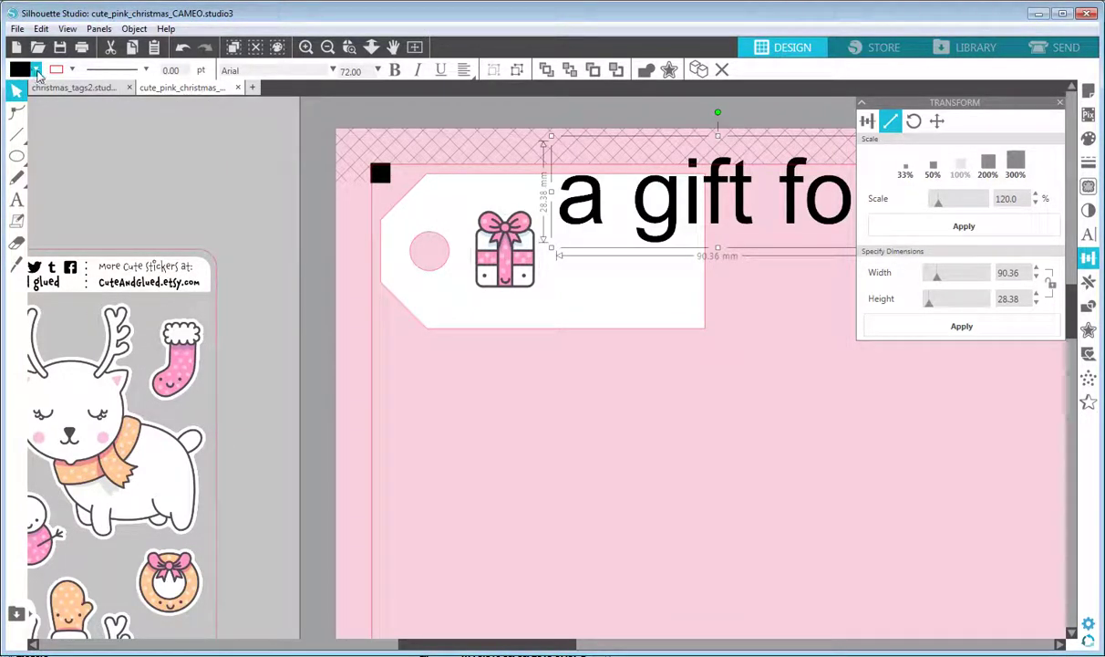
Fill the gift text with the dark grey sampled from the gift box's outline
click(36, 70)
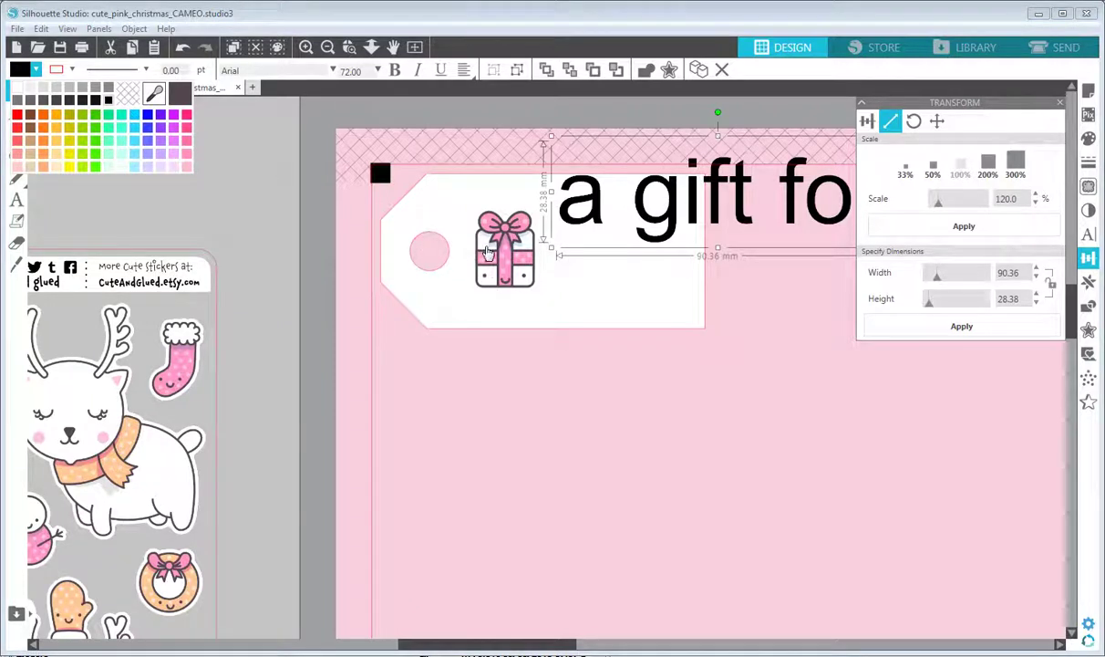
click(497, 274)
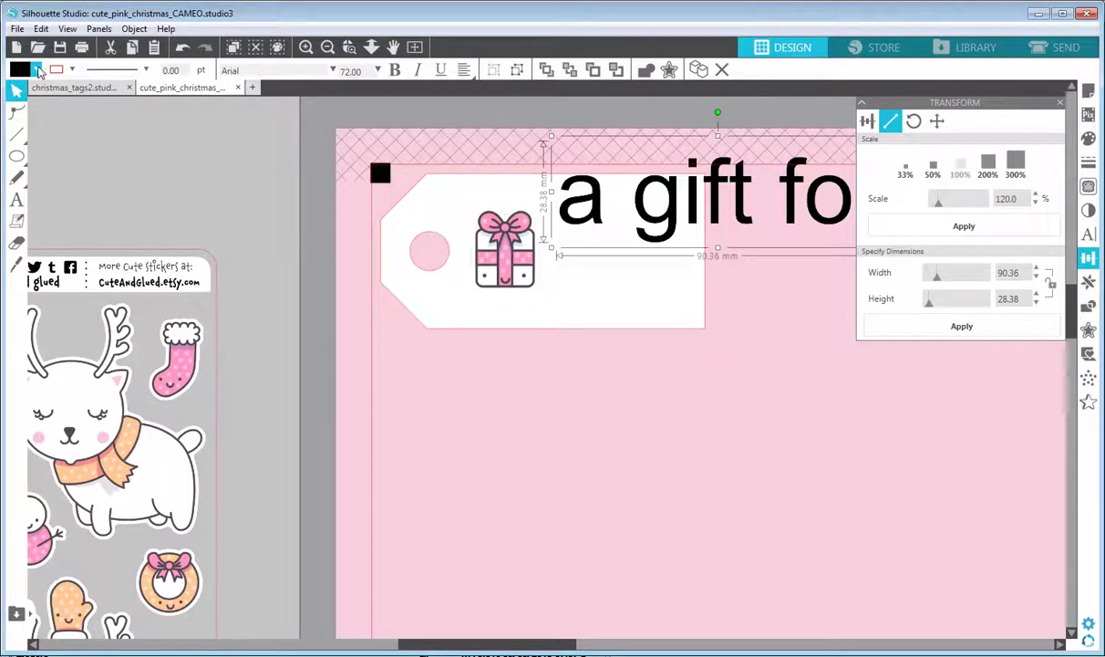
click(36, 70)
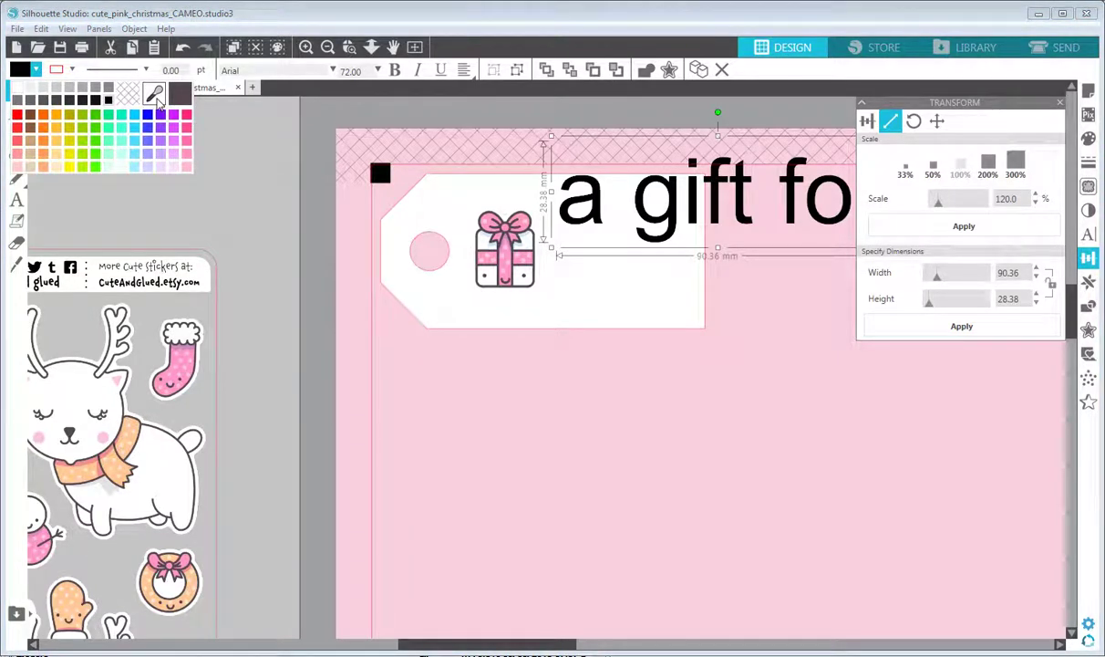
click(155, 95)
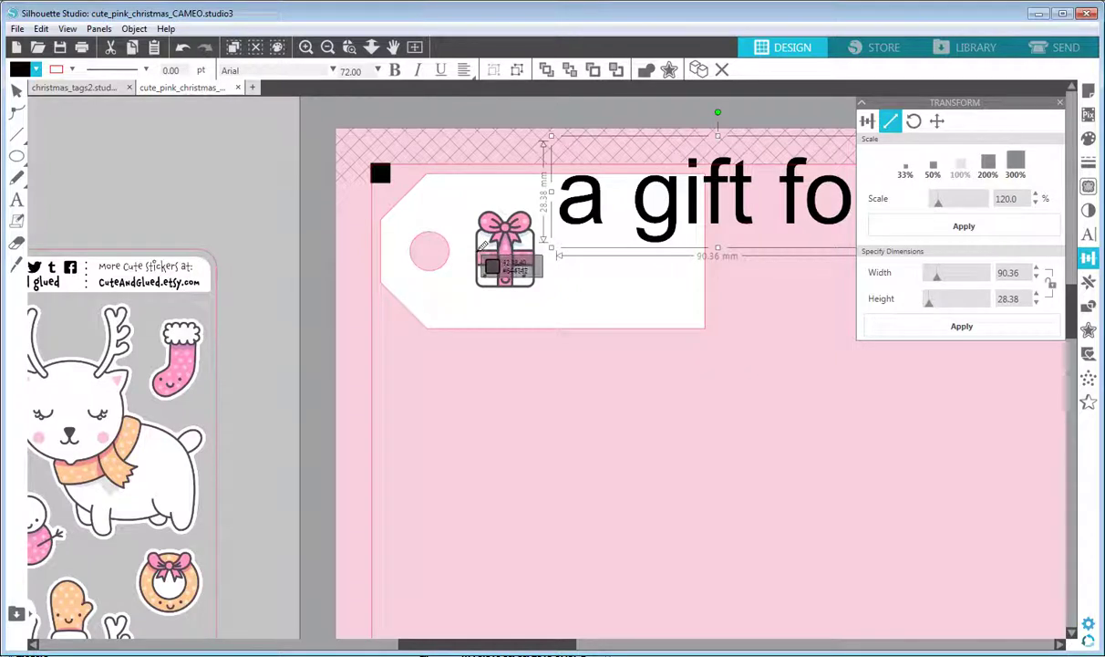
click(481, 246)
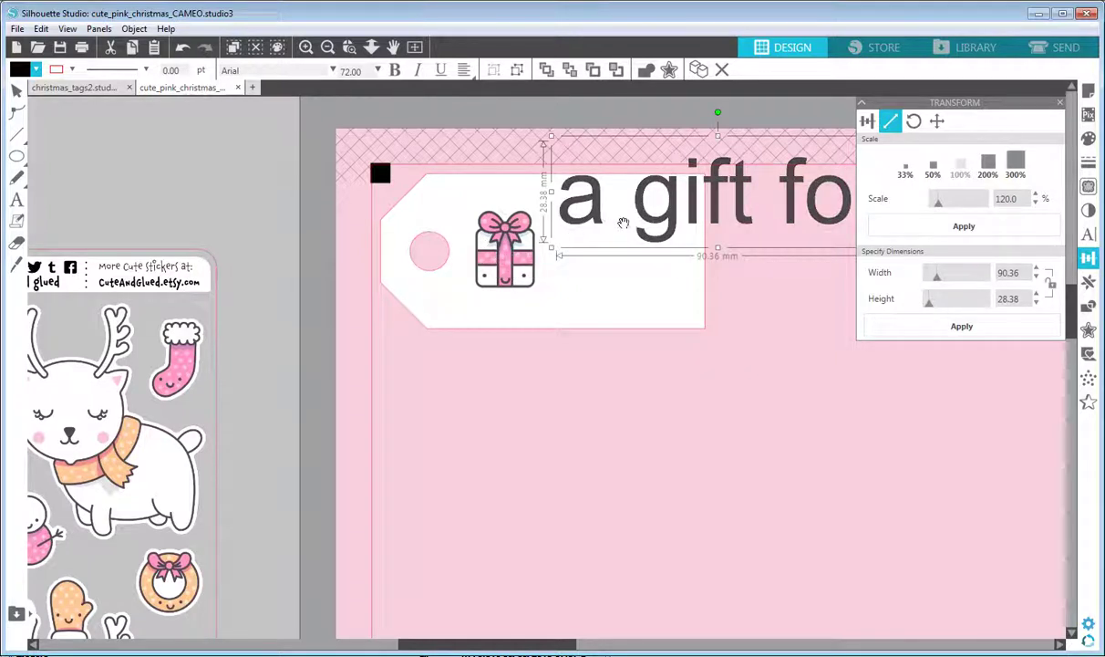
Set the gift text's font to sensei and its size to 14 pt
drag(623, 222, 510, 258)
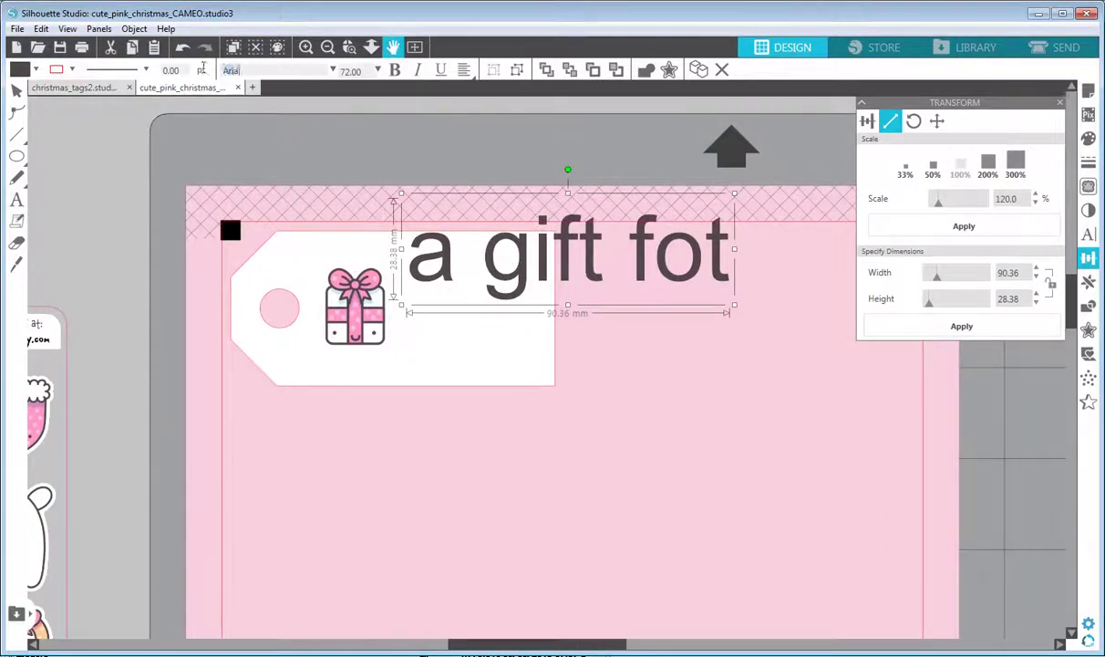
text(sensa)
key(Return)
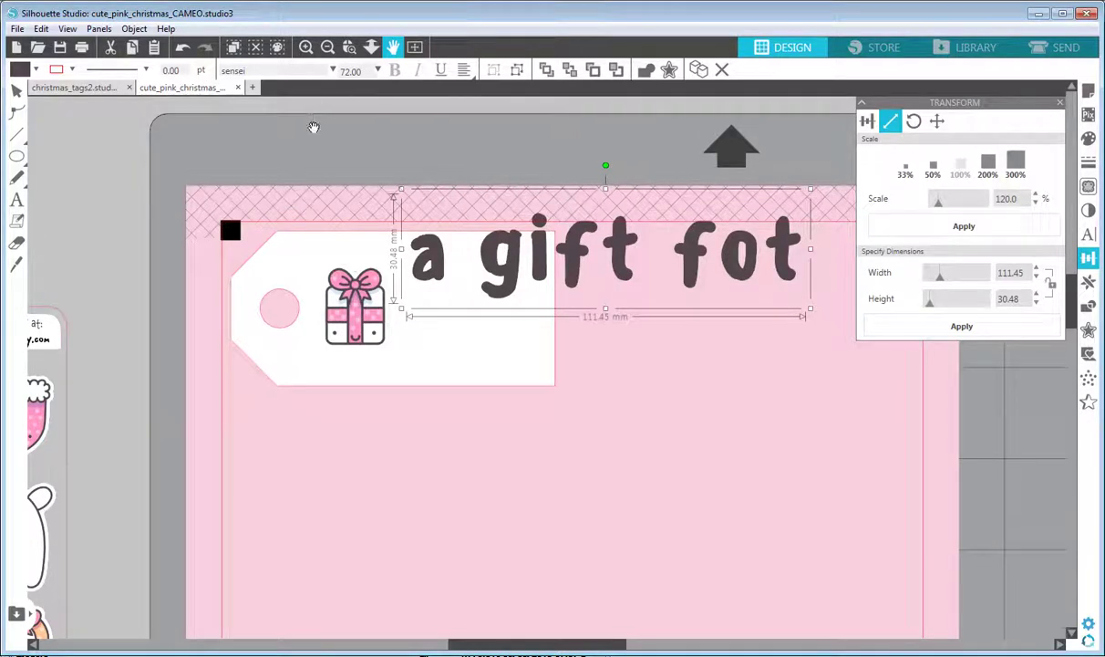
click(378, 70)
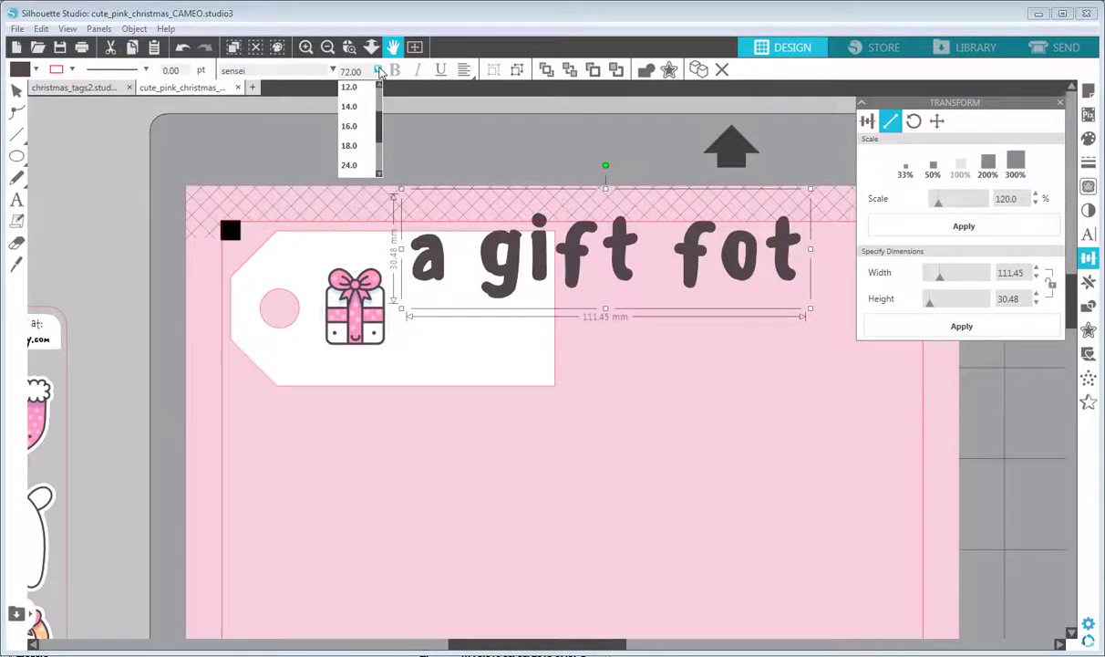
click(344, 100)
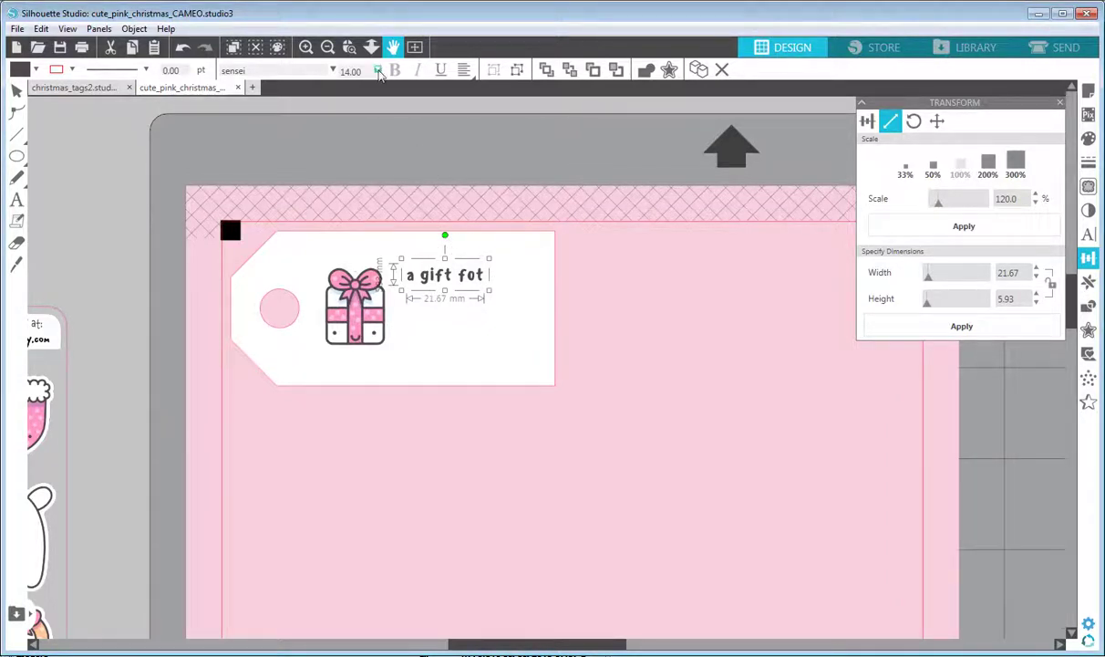
Enlarge the gift text to 18 pt and correct its wording to "a gift for"
click(379, 73)
click(349, 146)
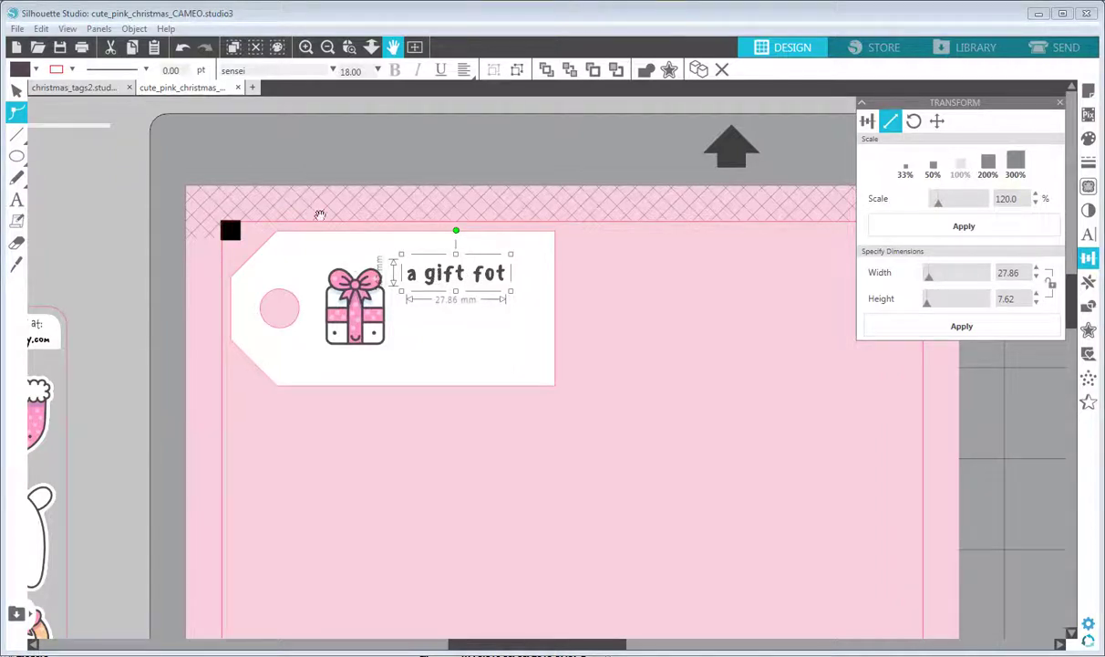
click(16, 90)
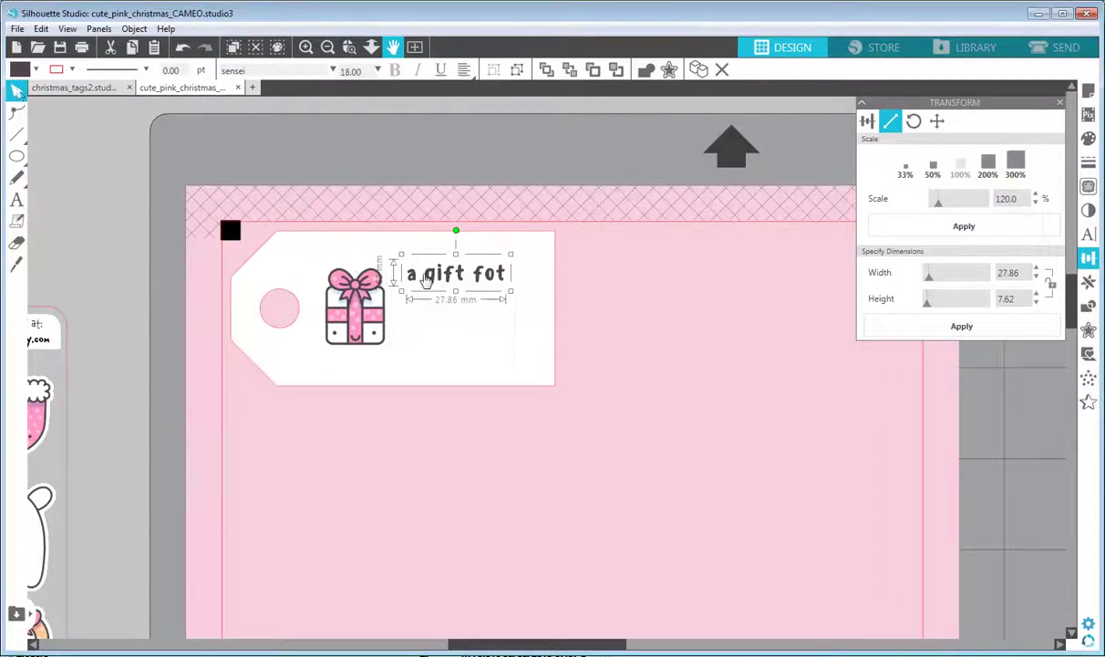
double_click(431, 280)
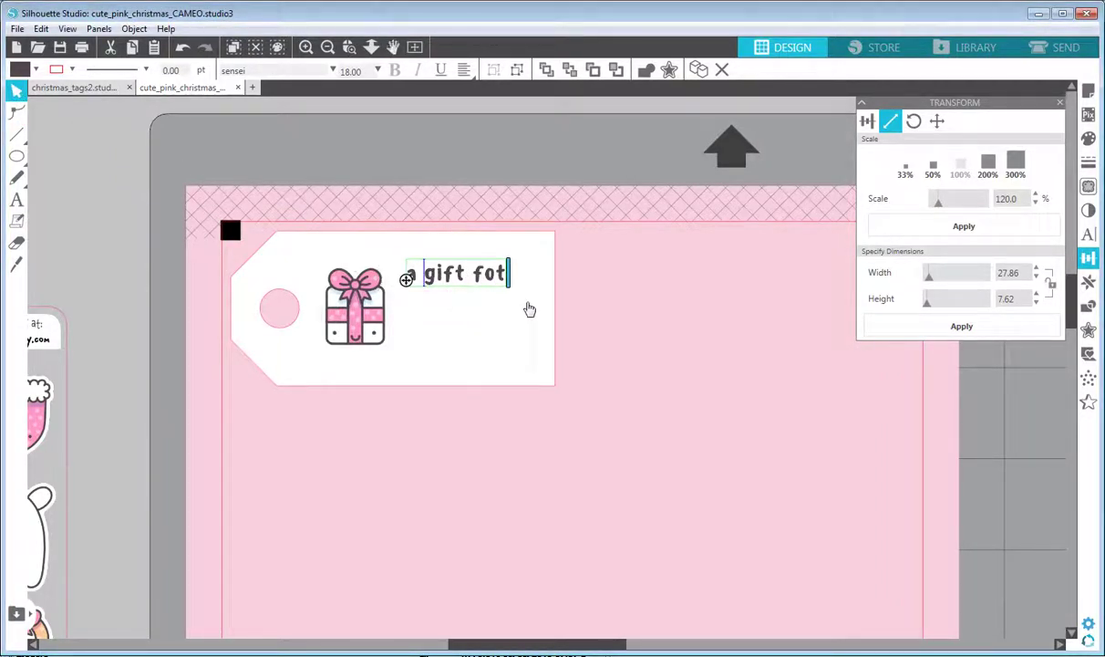
key(BackSpace)
text(r)
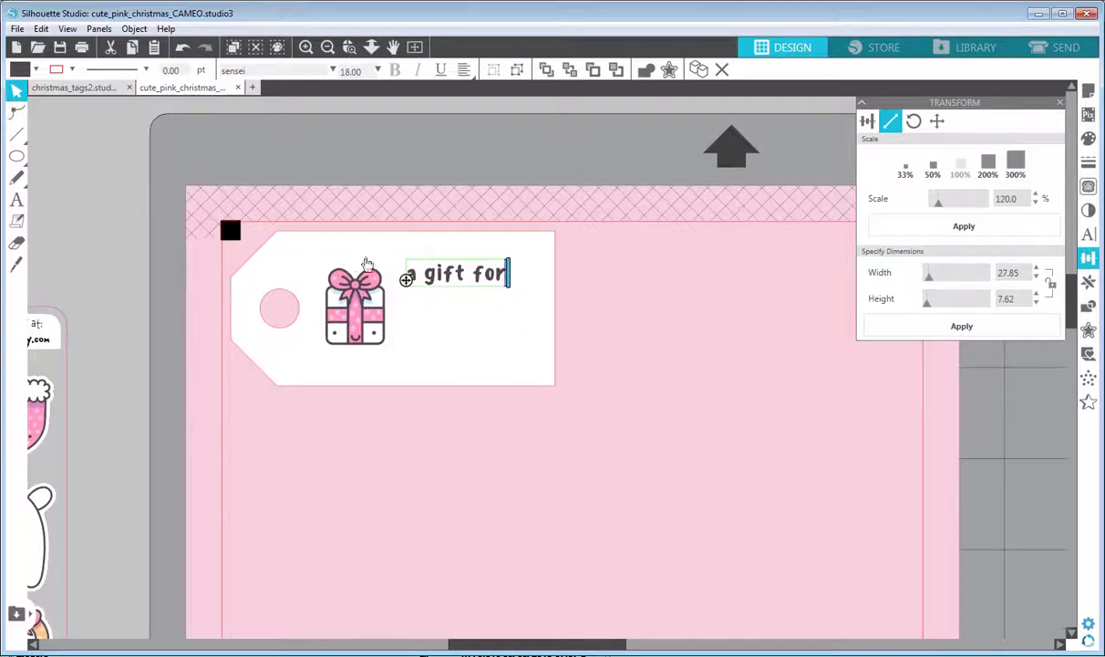
key(Escape)
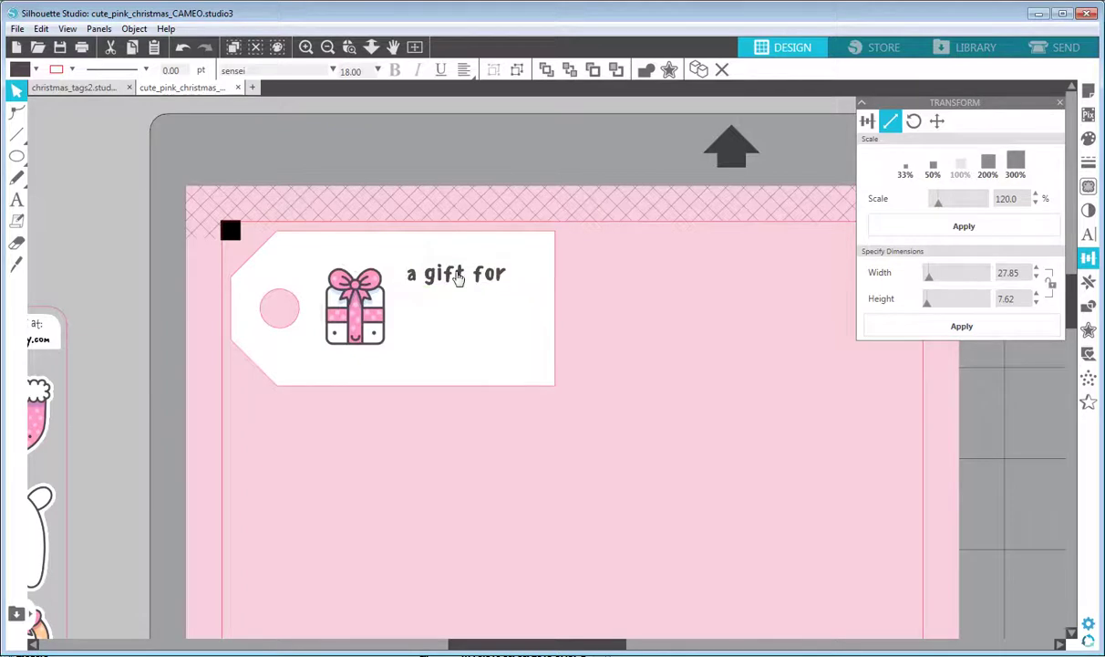
Set the "a gift for" text to 24 pt and shift the gift box slightly toward the tag's hole
click(459, 278)
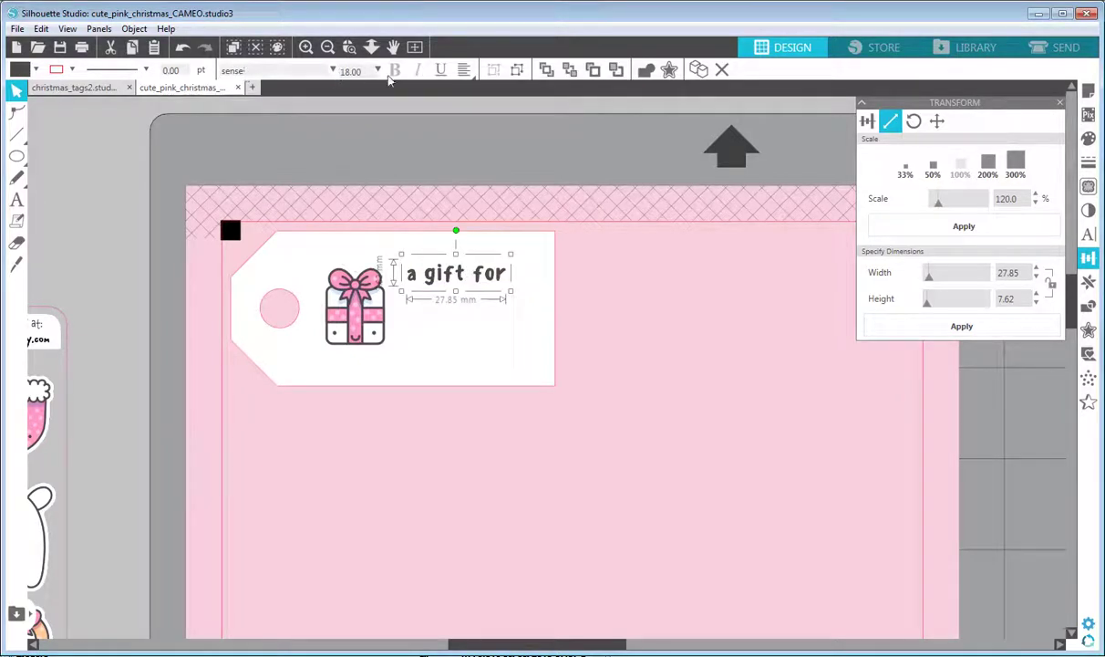
click(378, 71)
scroll(365, 142, down, 2)
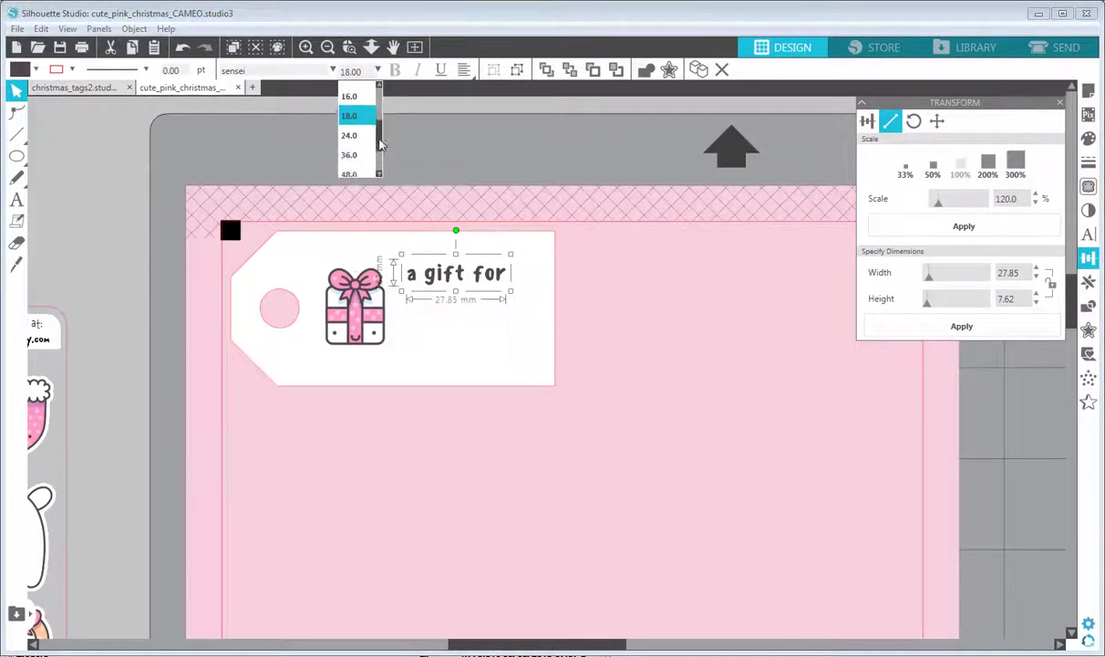
click(360, 135)
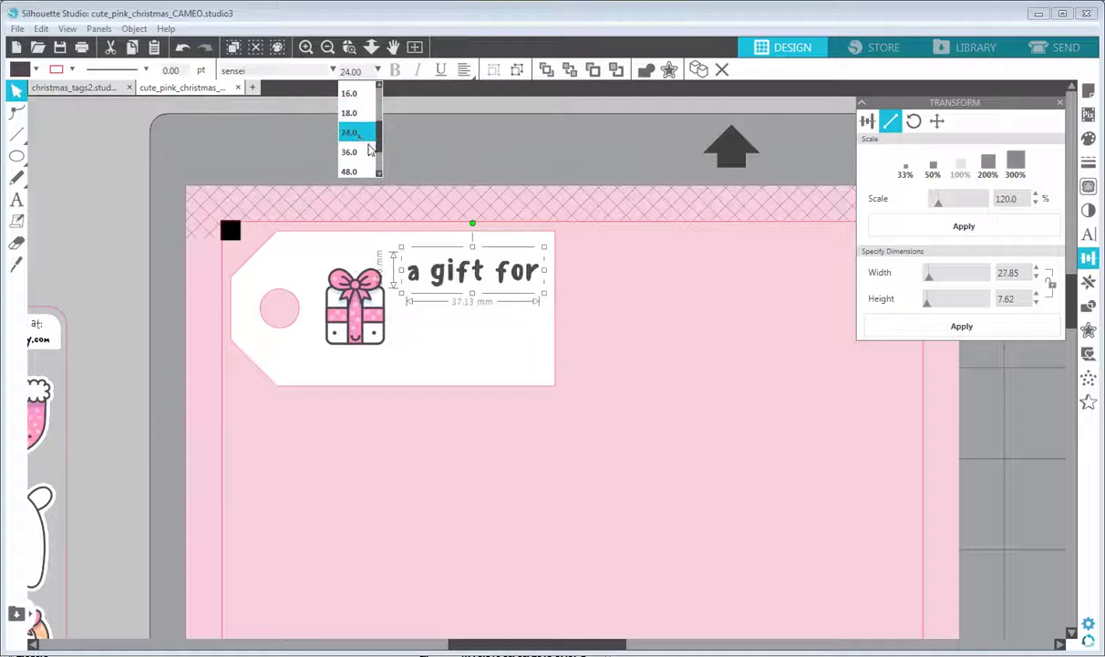
drag(359, 318, 351, 317)
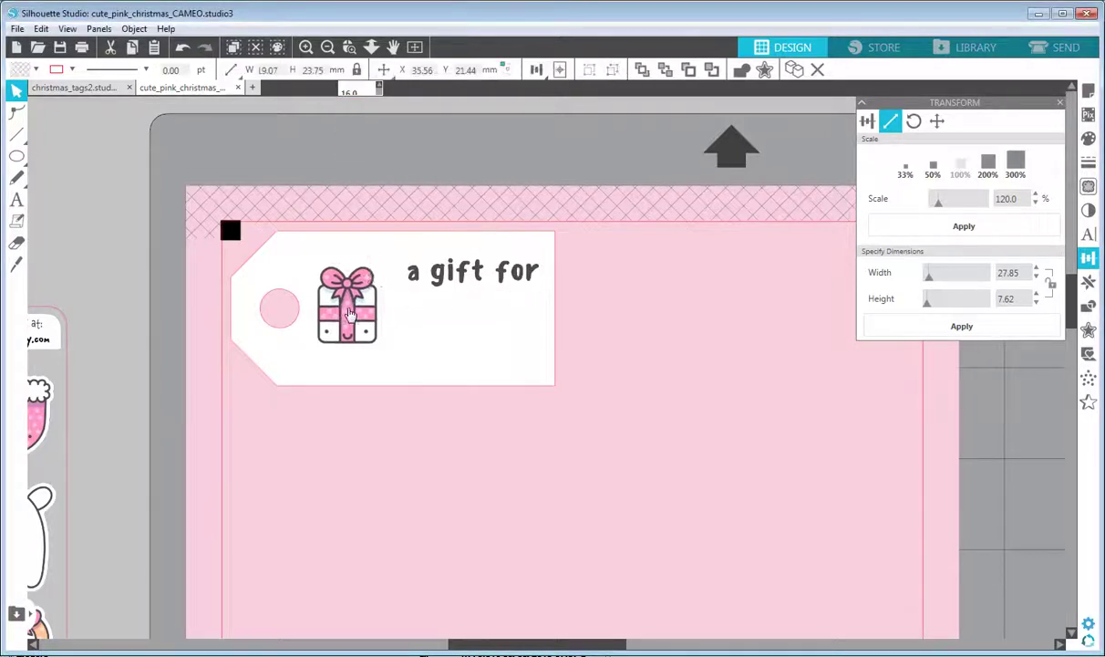
Nudge the "a gift for" text slightly left and up so it sits closer to the gift box
drag(422, 277, 447, 281)
click(436, 279)
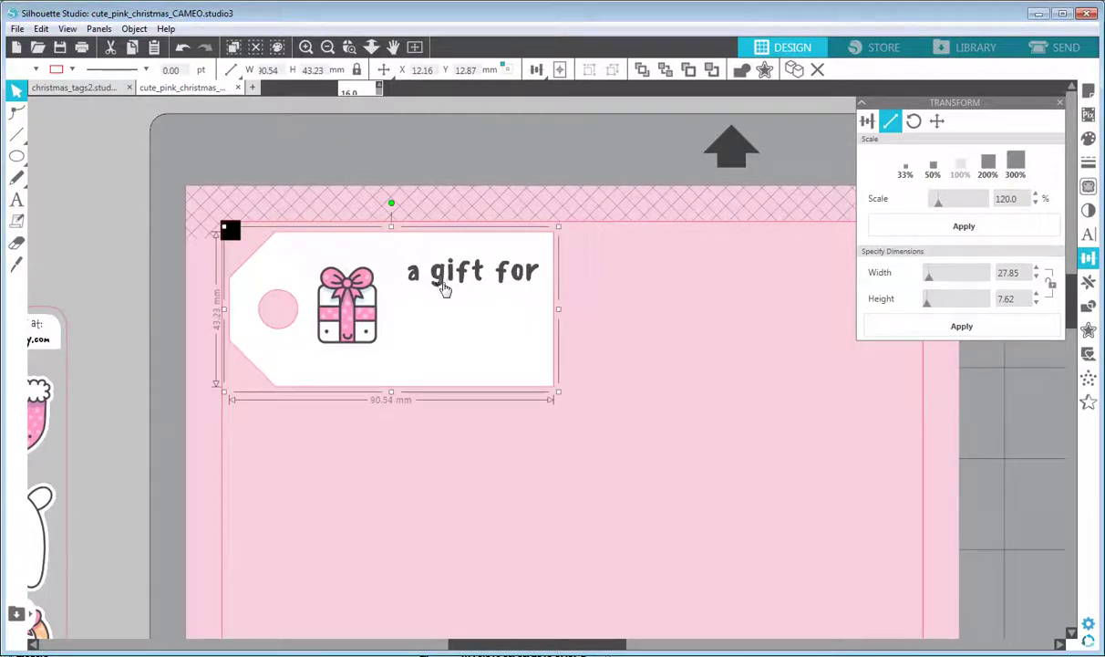
click(443, 290)
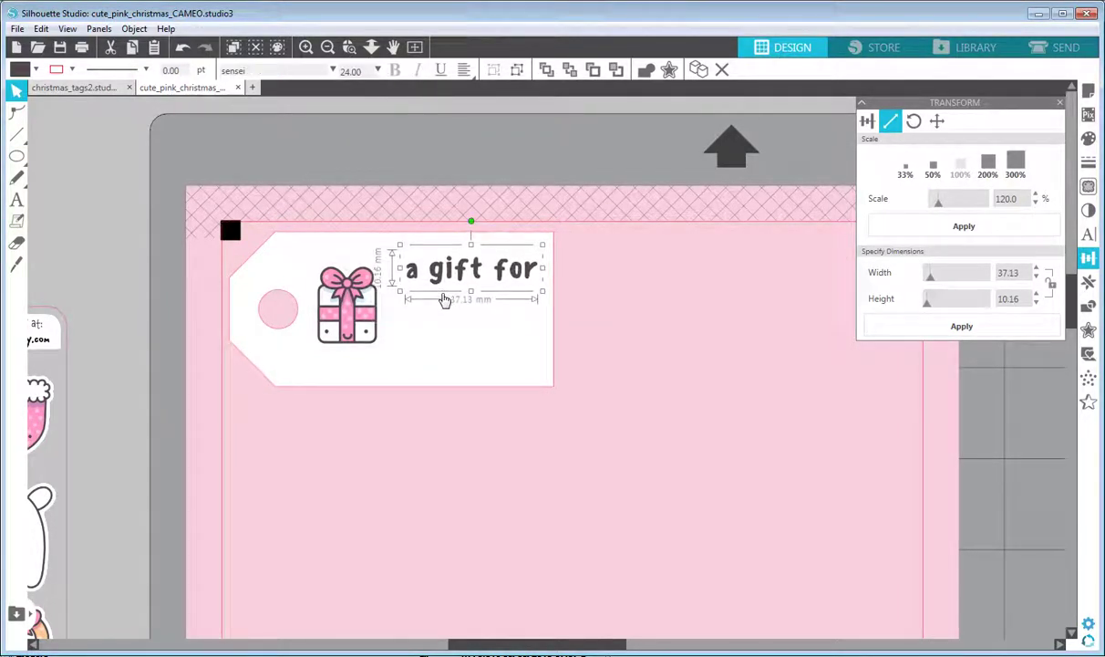
key(Left)
key(Left)
key(Left)
key(Left)
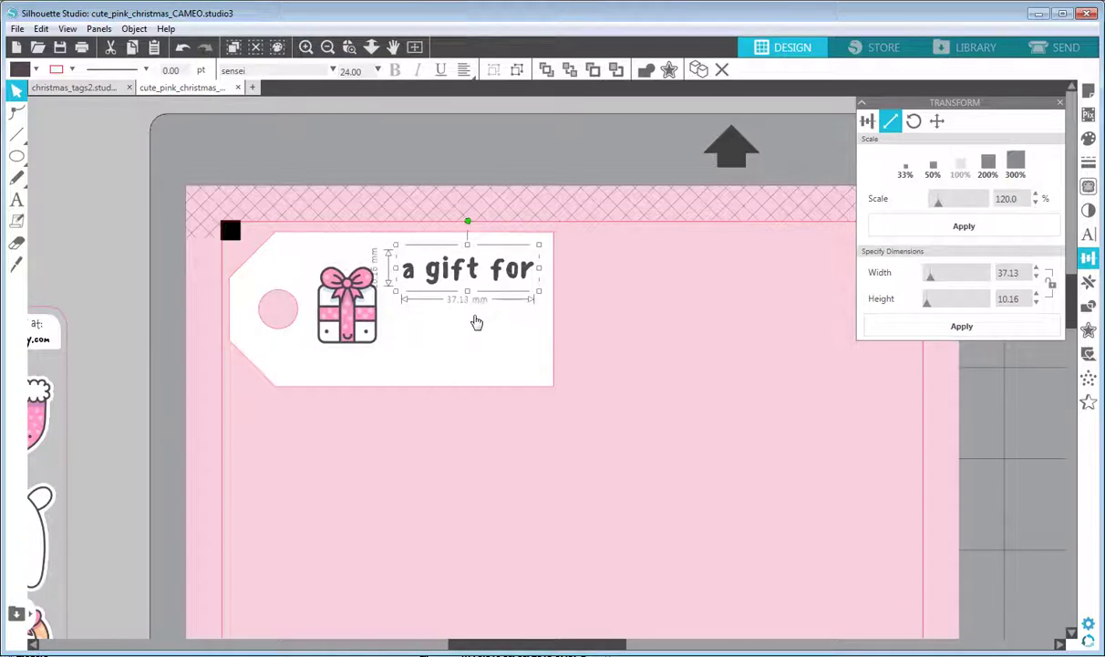
key(Left)
key(Left)
key(Left)
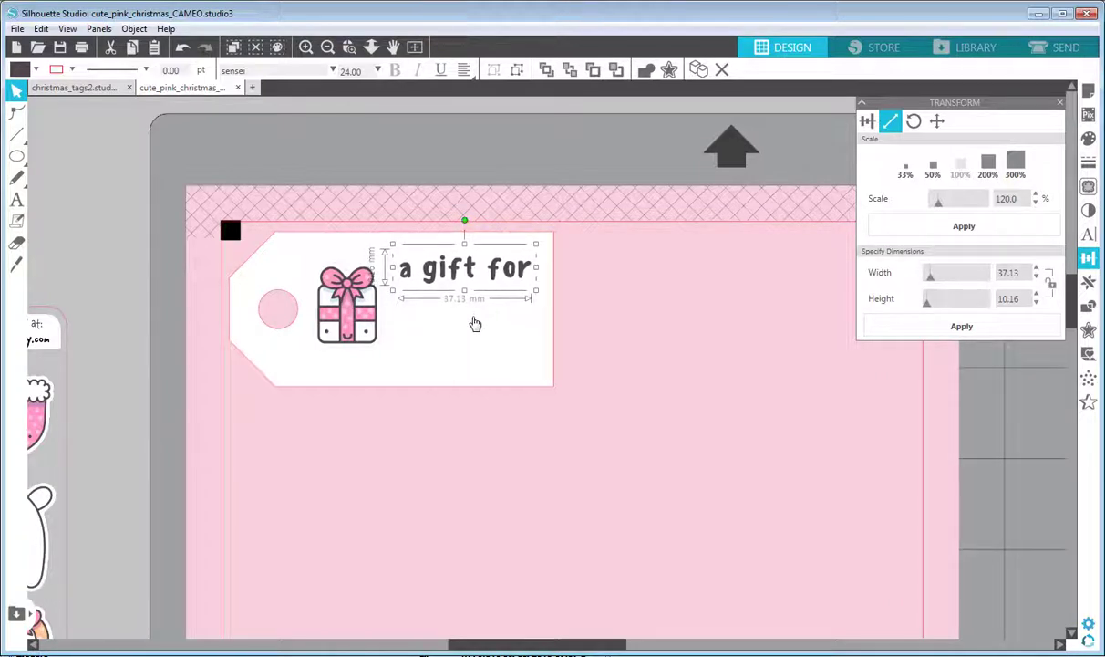
key(Up)
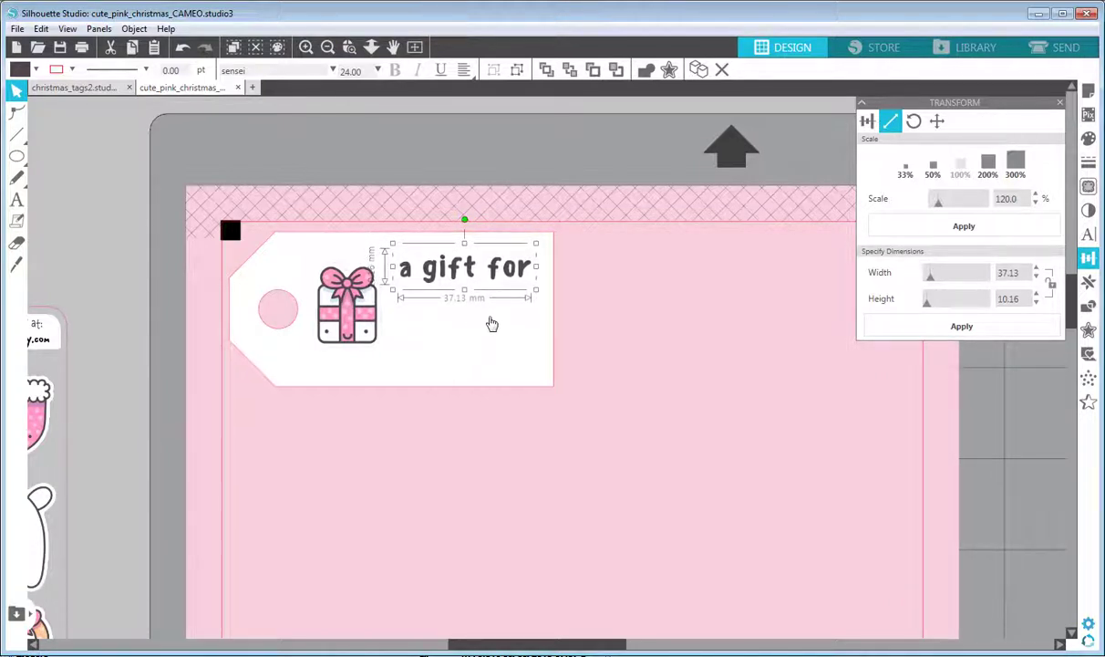
key(Right)
key(Right)
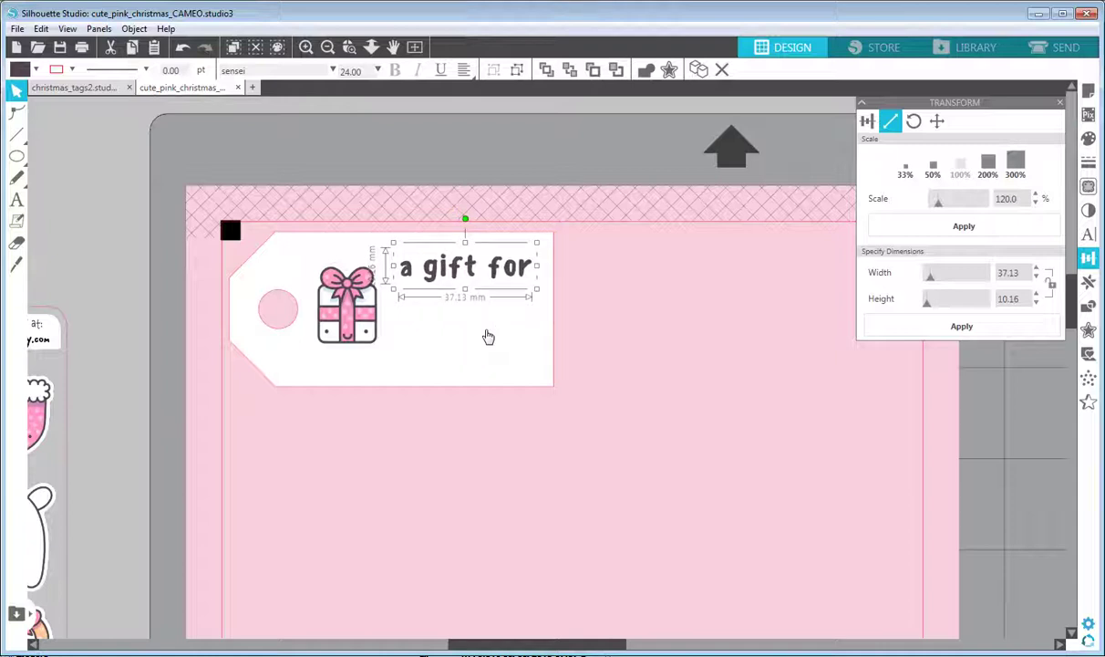
Draw a straight horizontal line about 40 mm long beneath the "a gift for" text
click(345, 302)
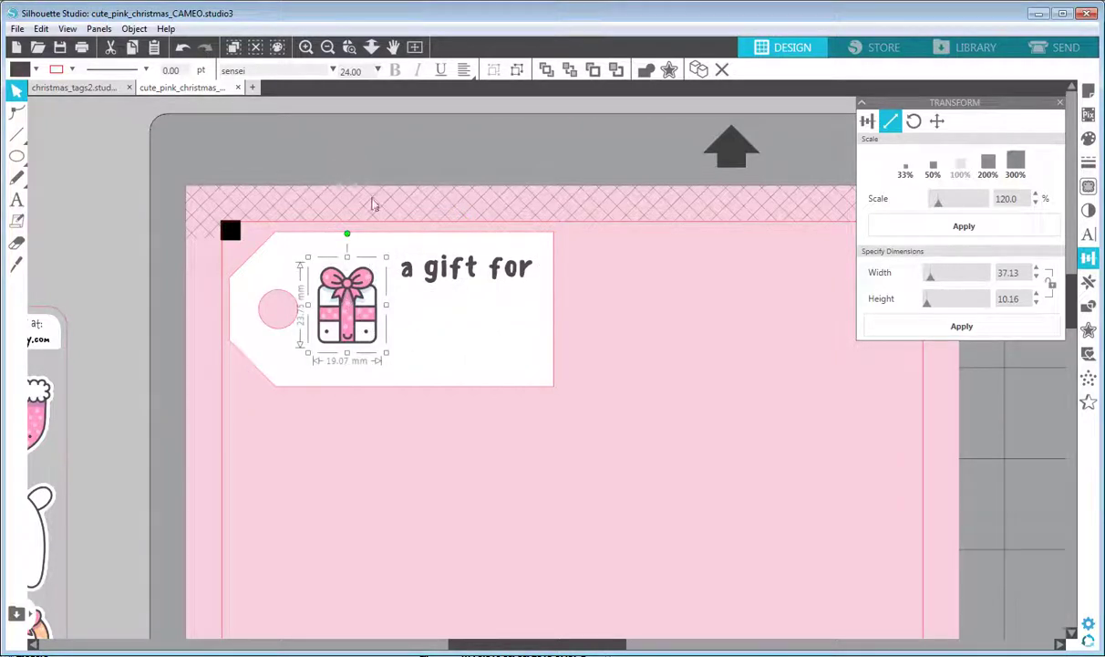
click(383, 223)
click(17, 134)
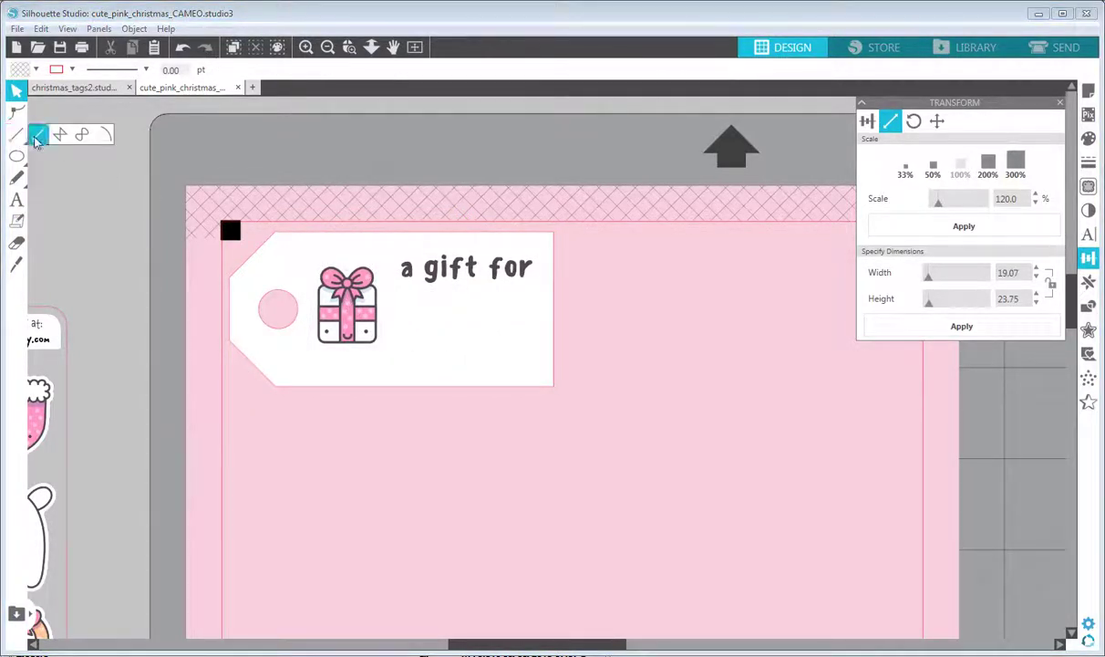
mouse_move(397, 321)
mouse_down()
mouse_move(545, 321)
mouse_move(494, 431)
mouse_move(526, 321)
mouse_move(236, 281)
mouse_move(393, 428)
mouse_move(532, 316)
mouse_up()
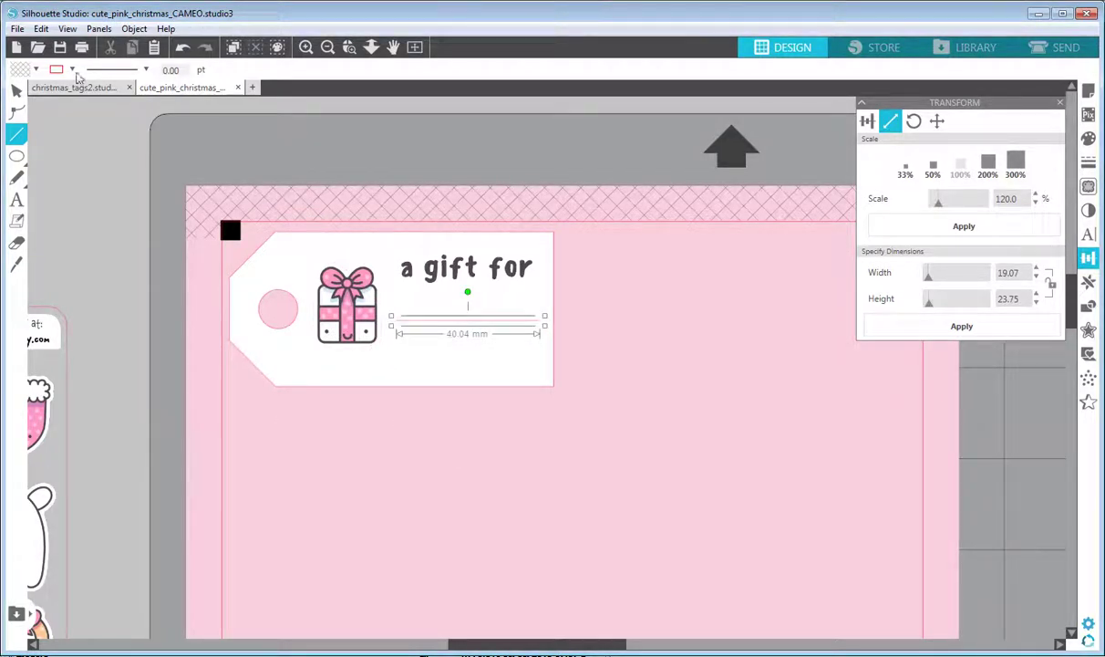
Give the drawn line the sampled dark grey colour, the short-dash style and a thickness of 2 pt
click(73, 71)
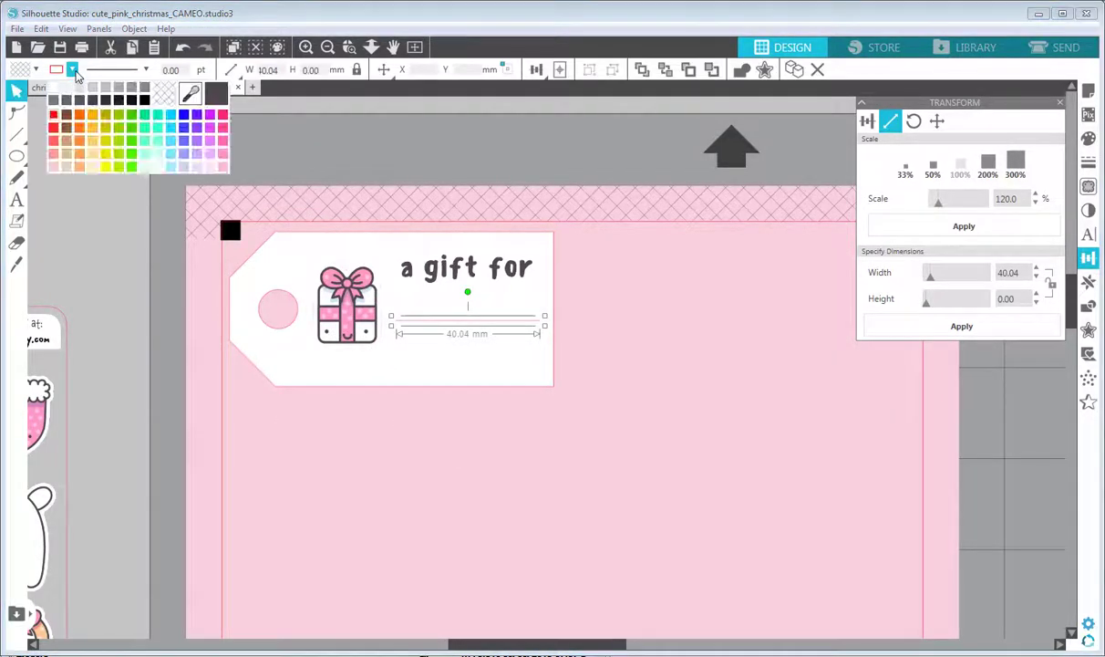
click(215, 97)
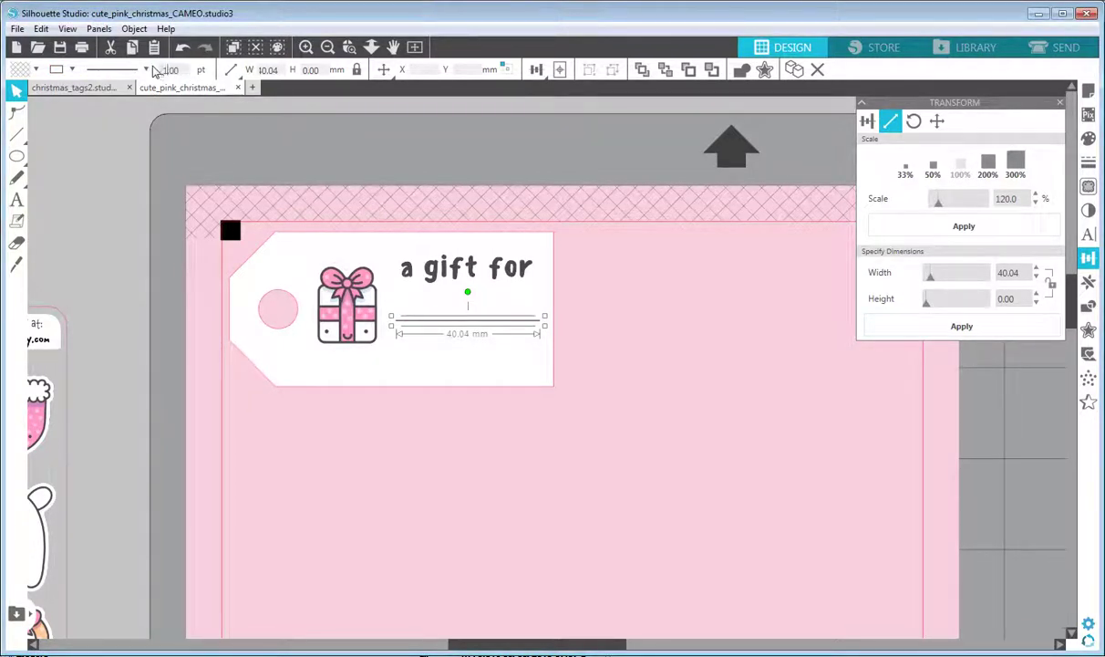
click(145, 70)
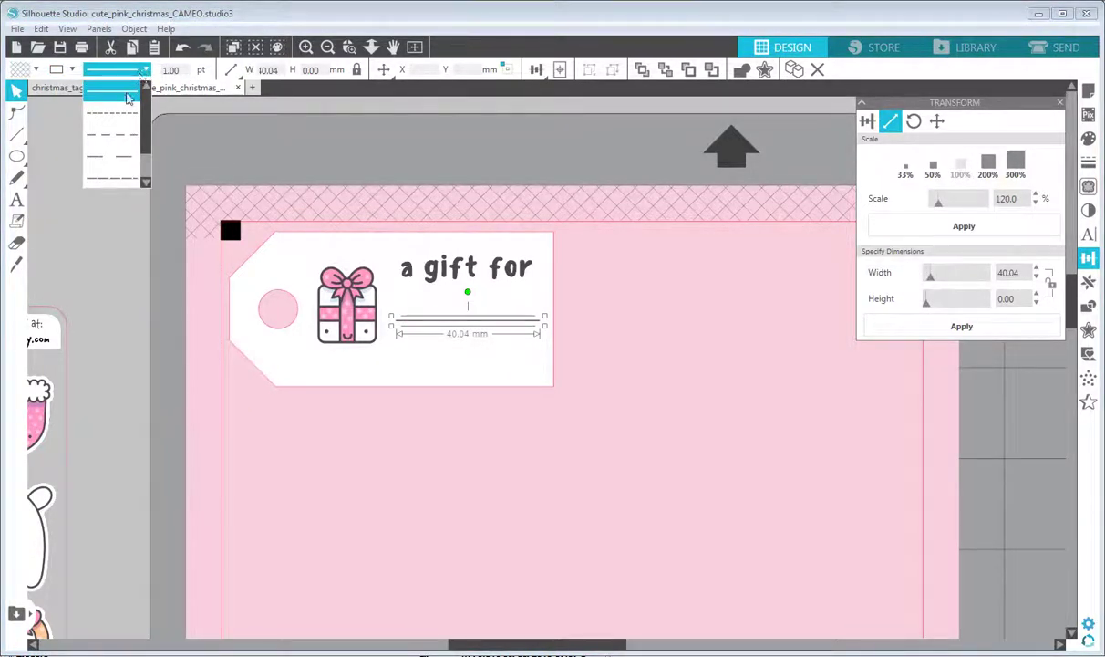
click(119, 113)
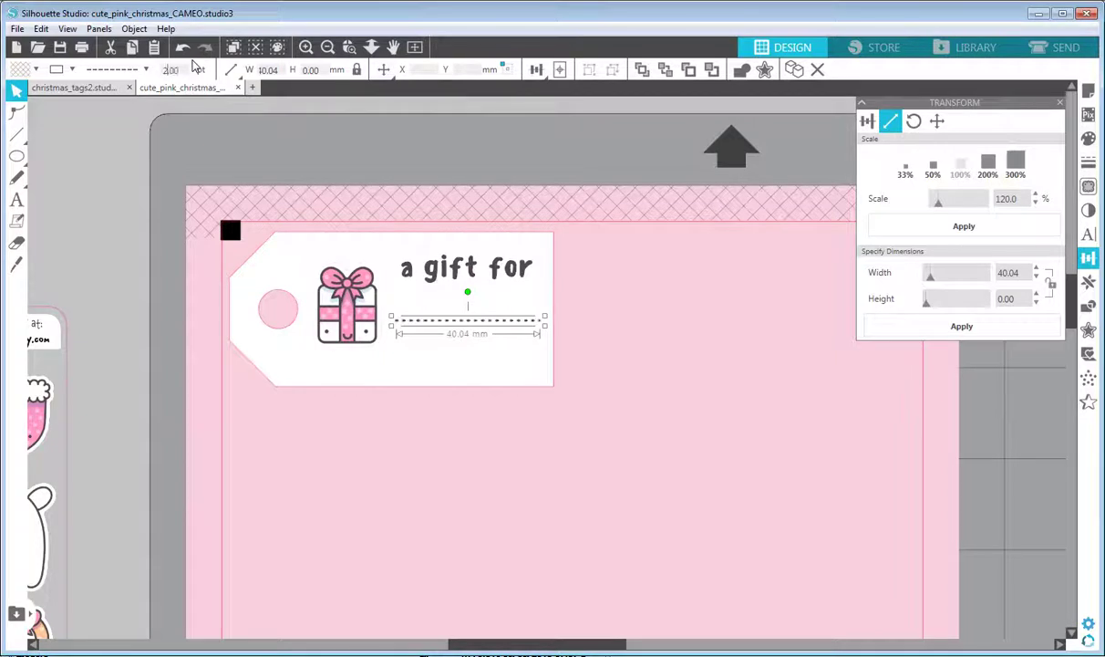
Duplicate the "a gift for" text below the dashed line and change the copy's wording to "from CuteAndGlued"
click(447, 260)
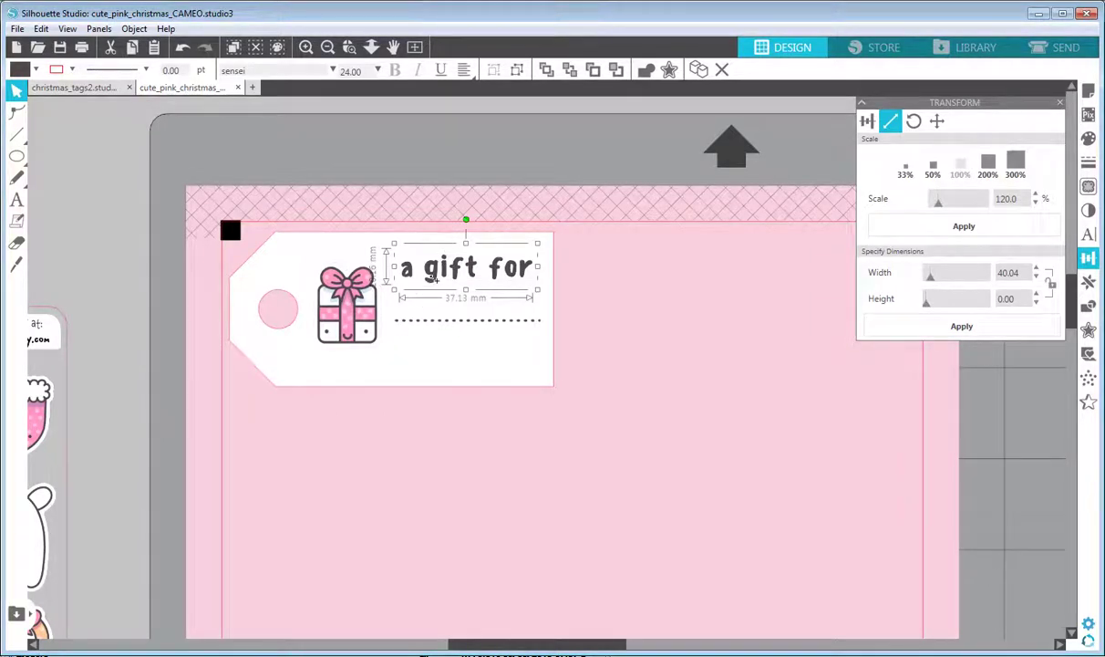
key(ctrl+d)
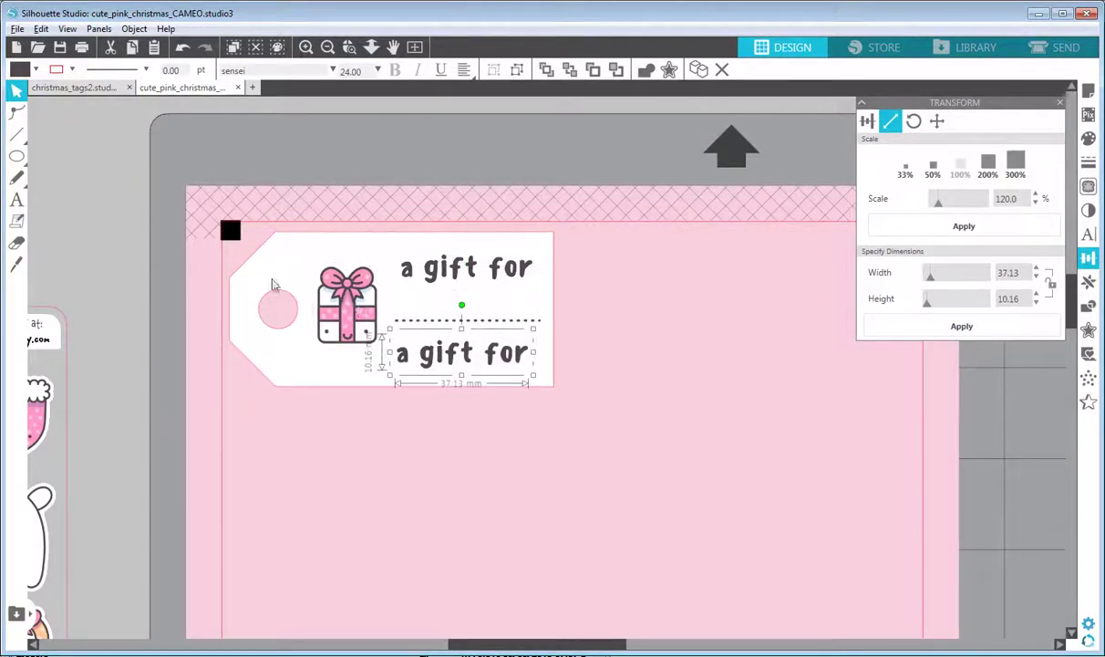
double_click(433, 356)
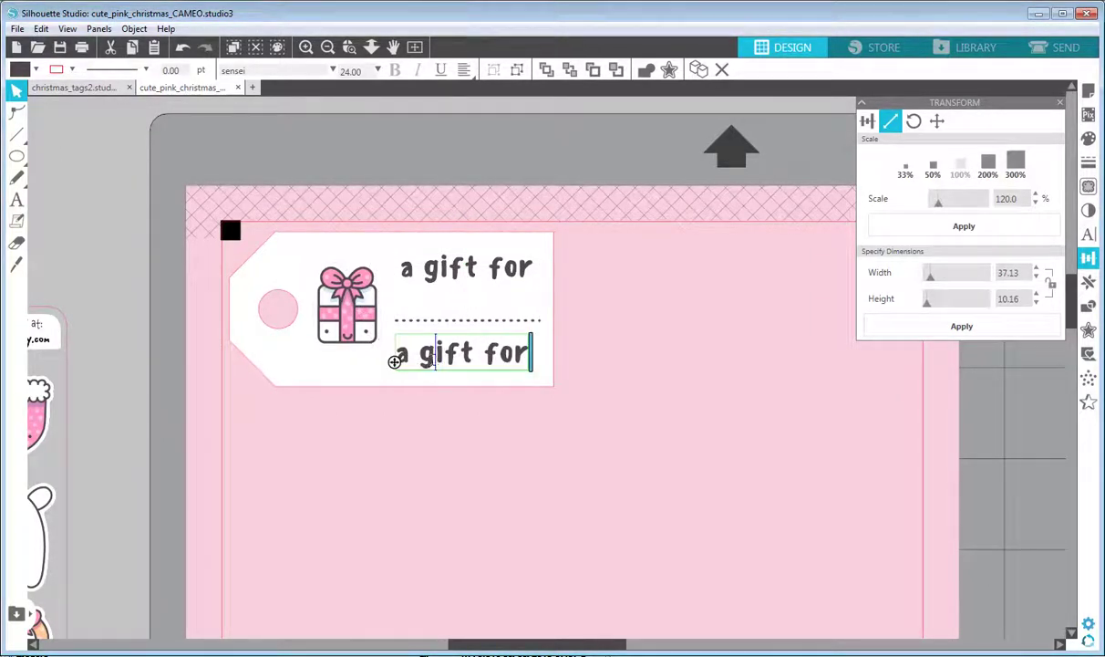
key(ctrl+a)
text(from Cu)
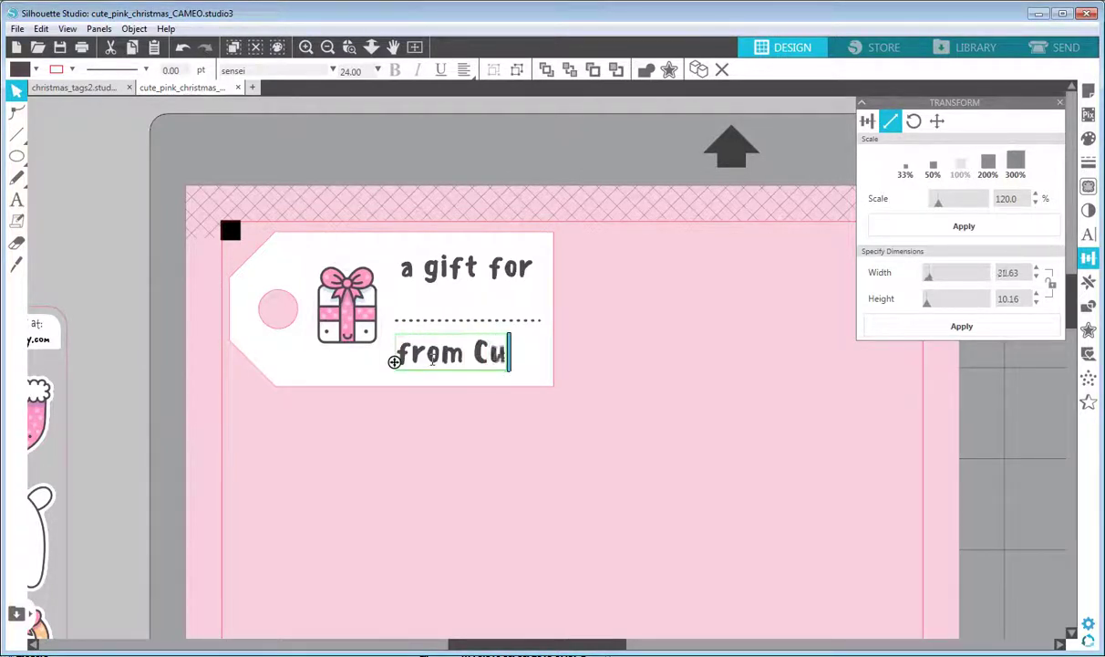
text(teAndG)
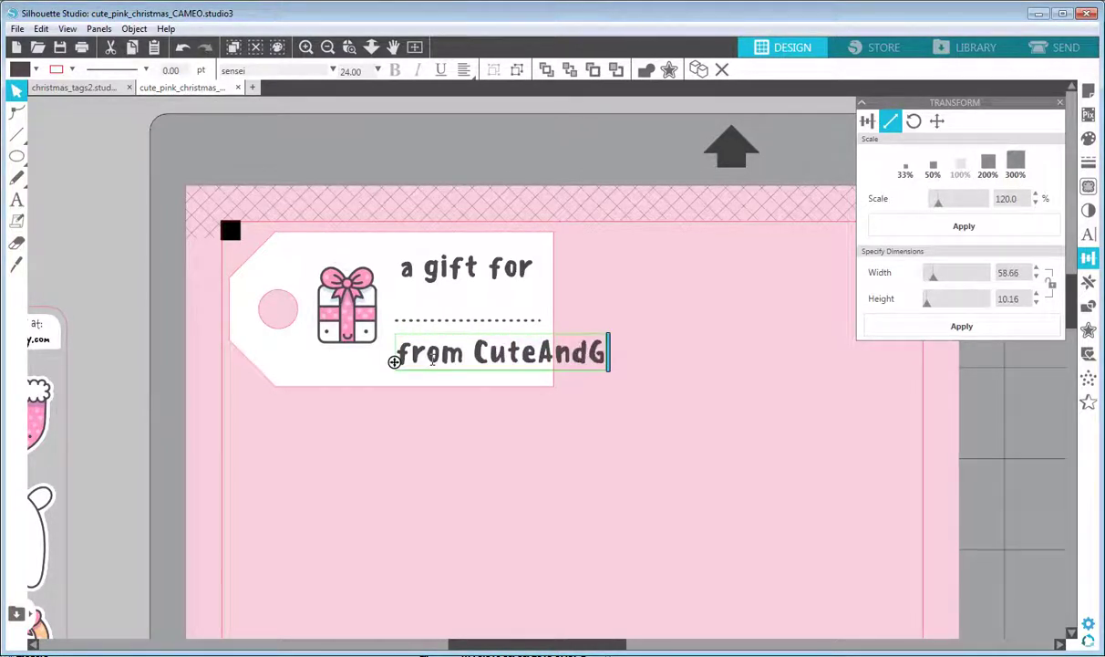
text(lued)
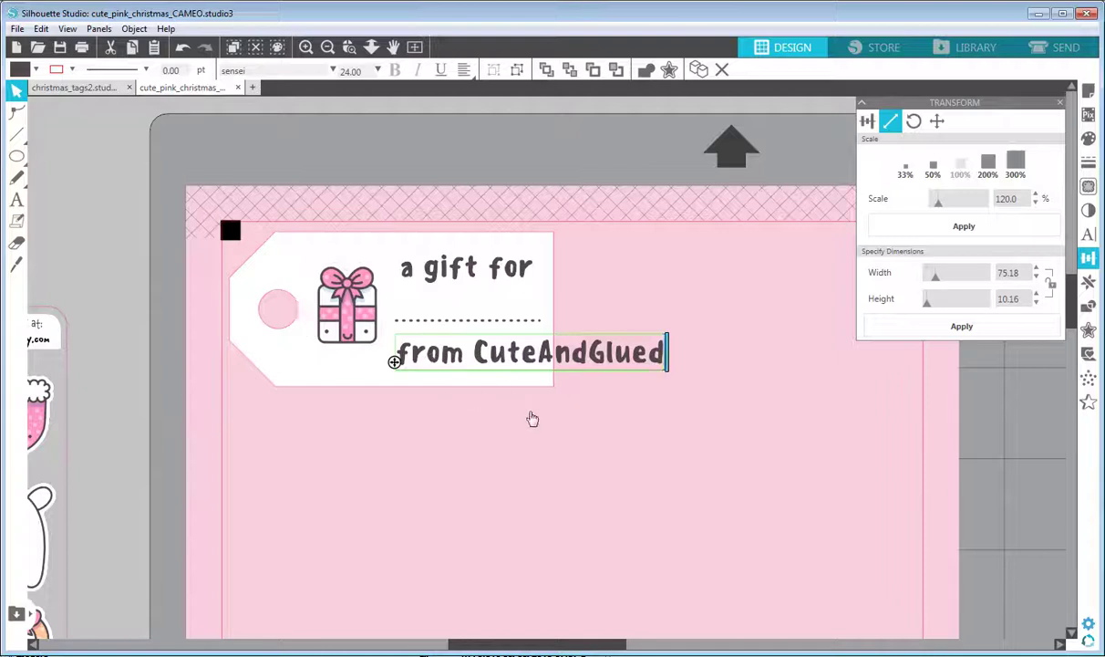
click(557, 375)
Set the "from CuteAndGlued" text to 12 pt and place it near the tag's lower edge, beneath the dashed line
click(573, 363)
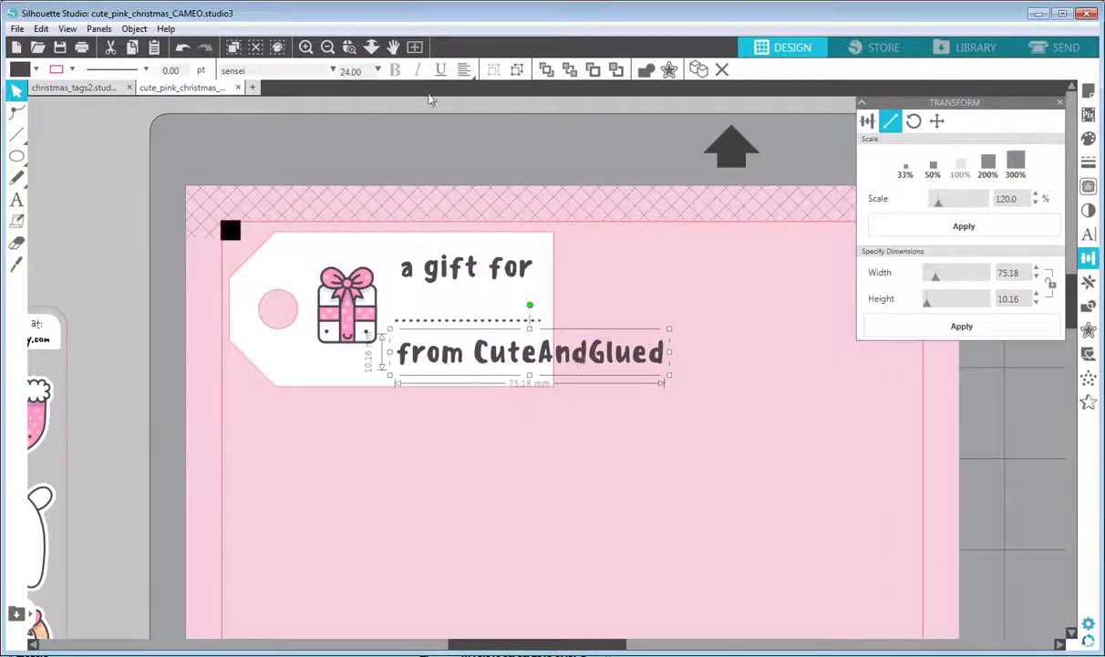
click(378, 72)
scroll(380, 89, up, 4)
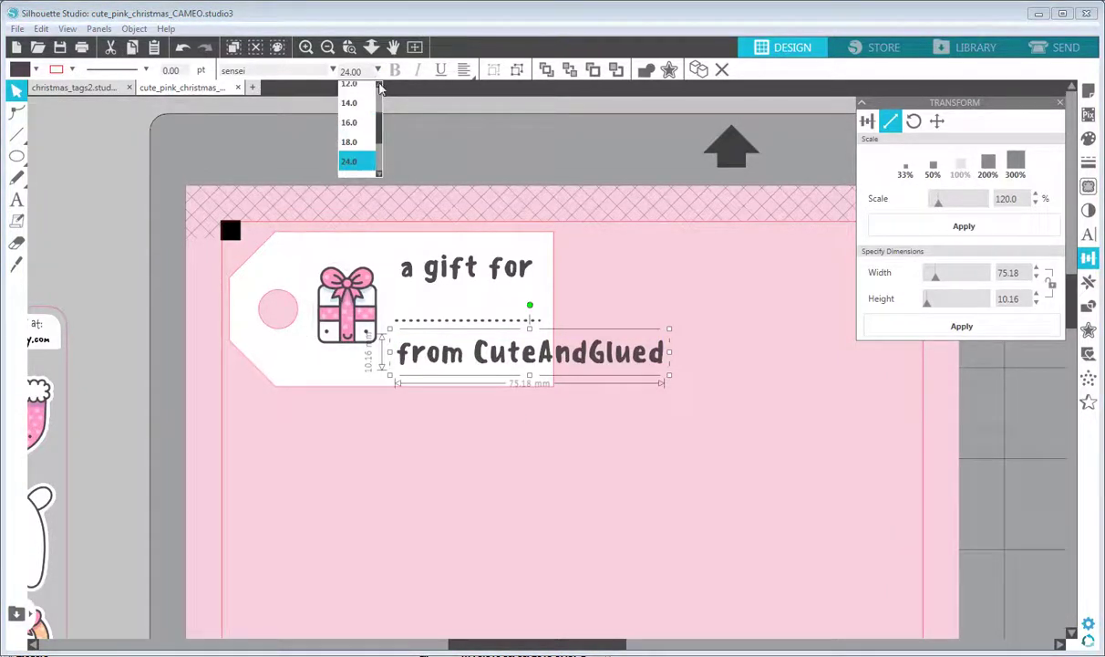
mouse_move(508, 350)
mouse_down()
mouse_move(503, 365)
mouse_move(490, 339)
mouse_up()
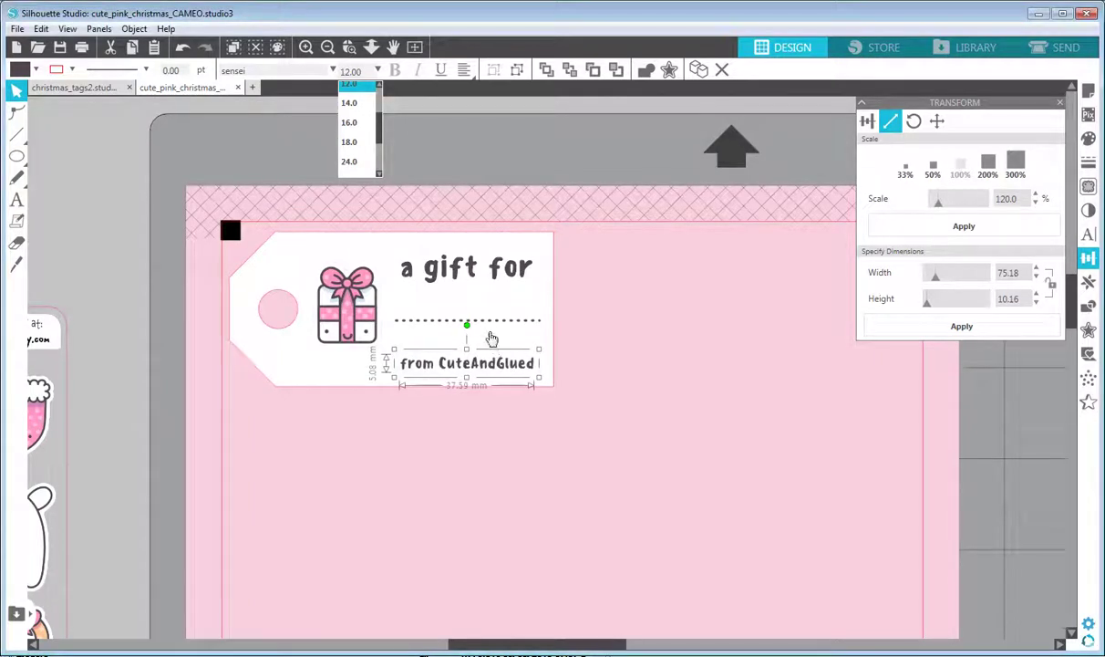
Move the dashed line down until it sits just above the "from CuteAndGlued" text
click(491, 334)
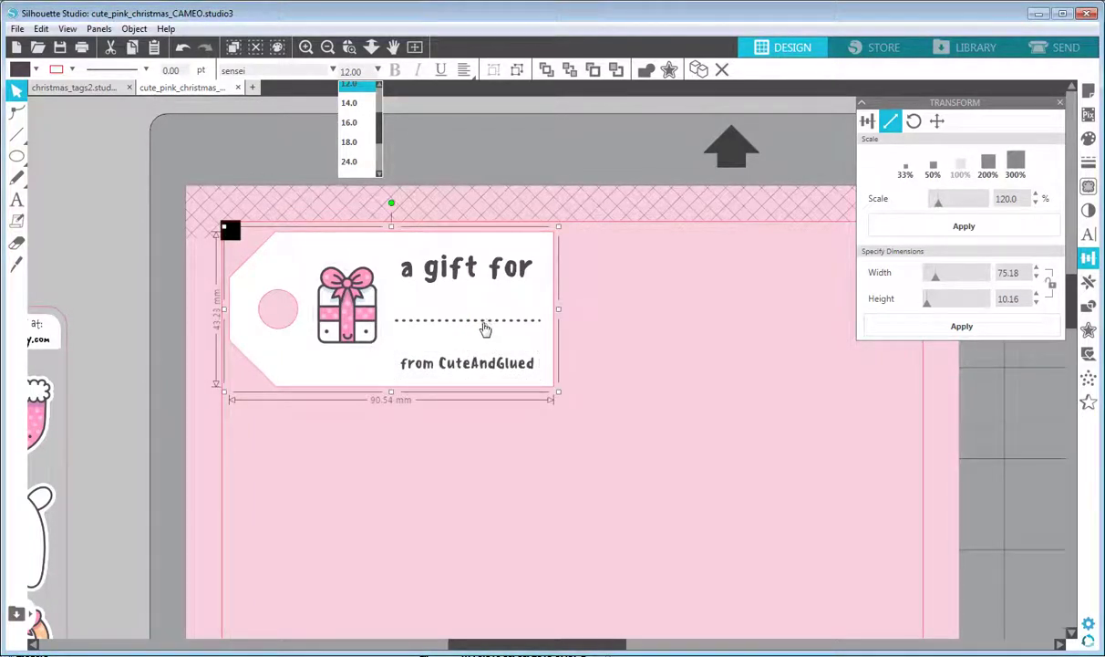
click(484, 328)
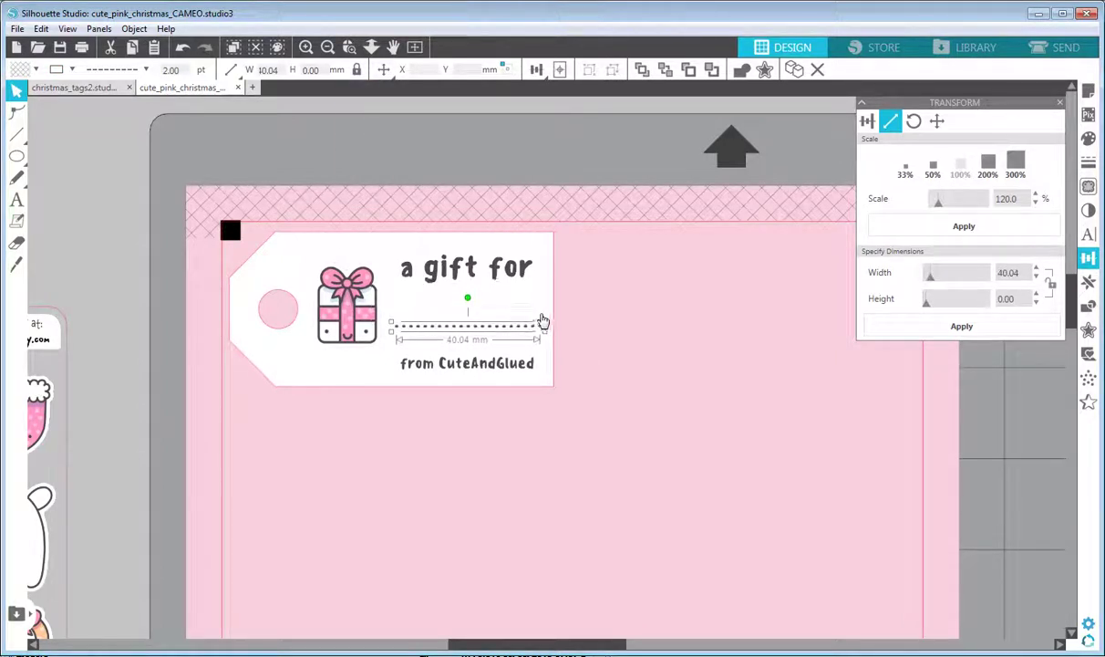
drag(444, 313, 419, 320)
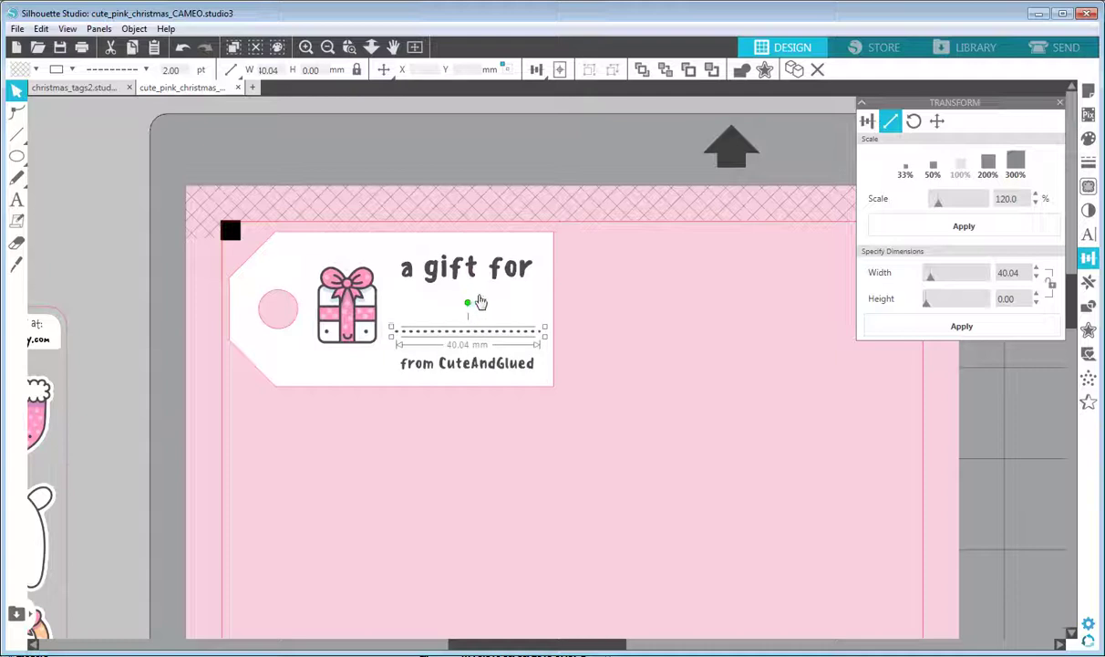
key(Down)
key(Down)
key(Down)
key(Down)
key(Down)
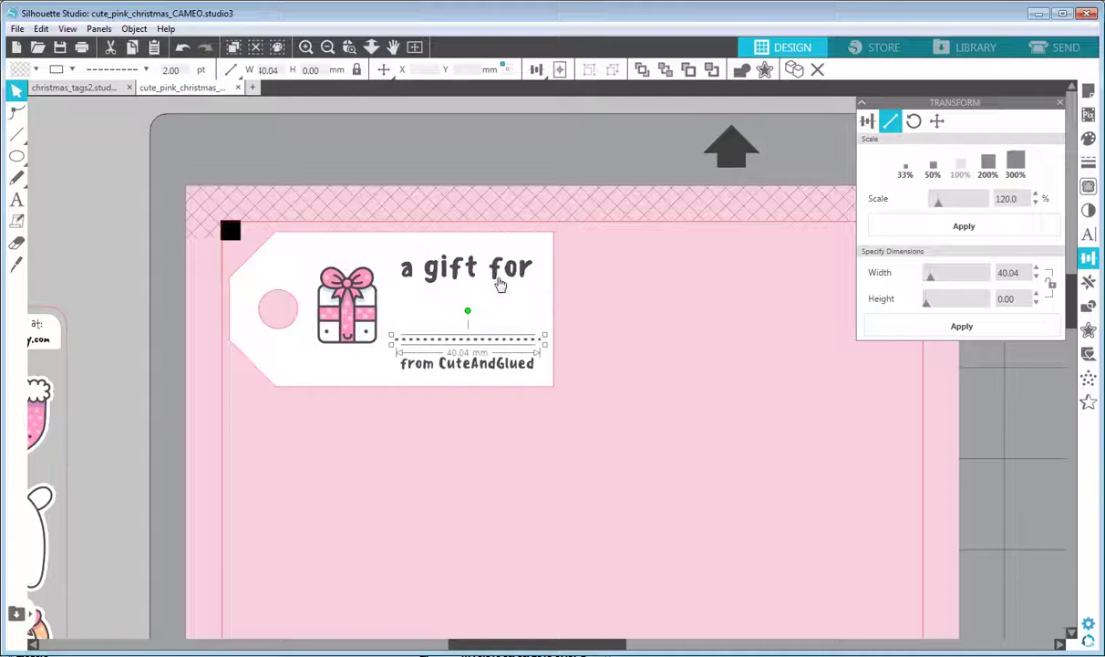
Nudge the dashed line slightly lower and the "a gift for" text slightly higher on the tag
key(Down)
key(Down)
click(584, 356)
click(527, 274)
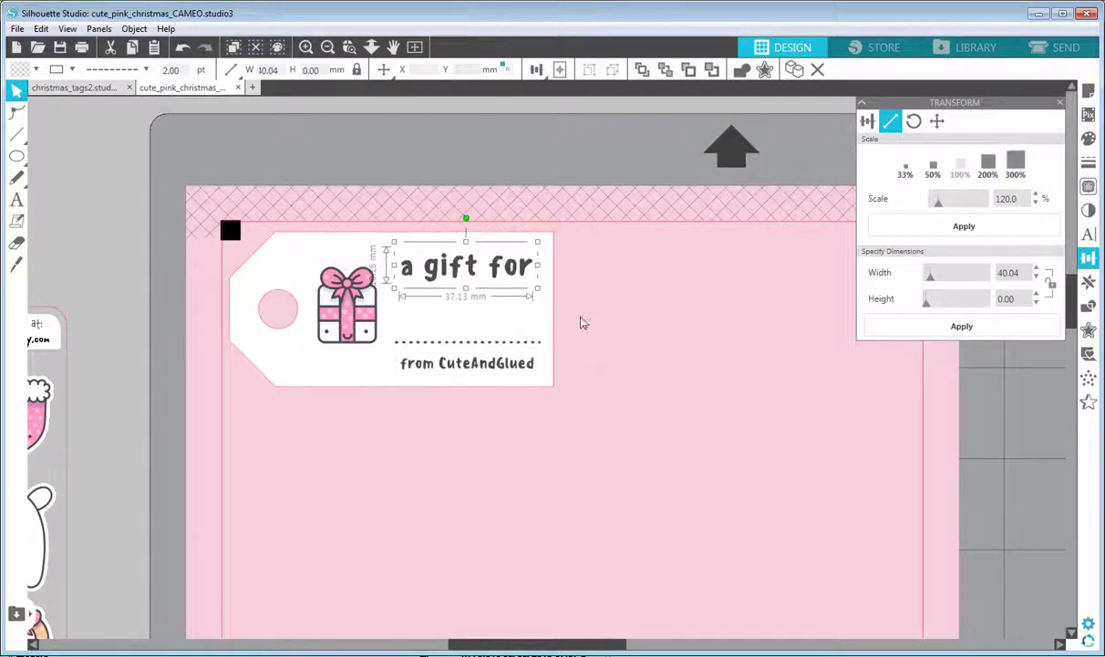
click(591, 320)
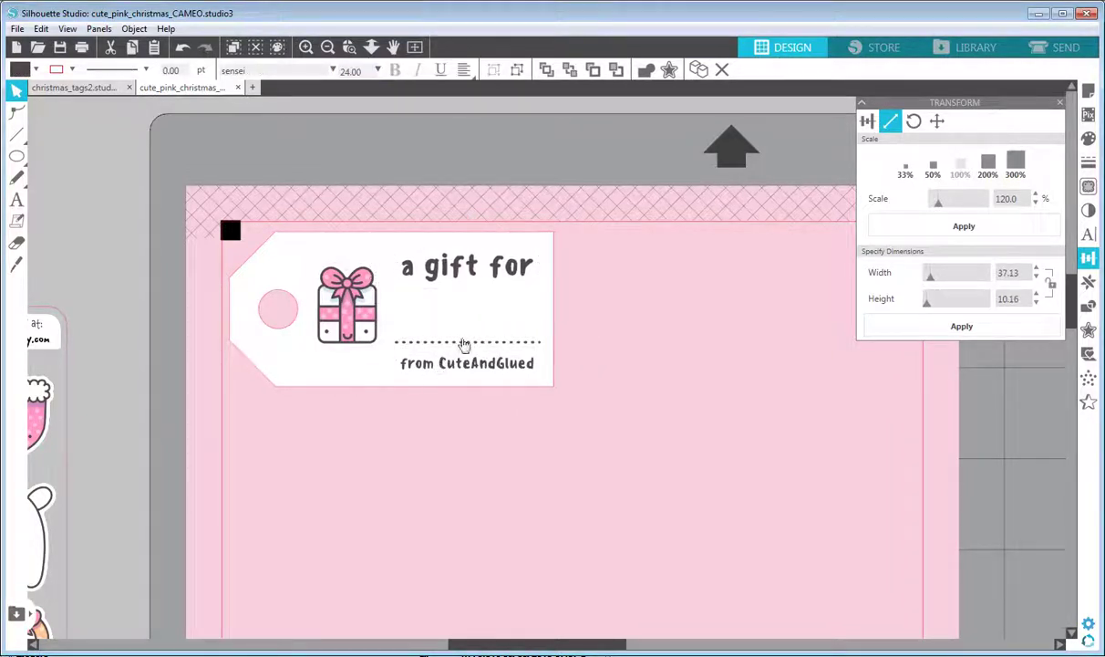
click(465, 347)
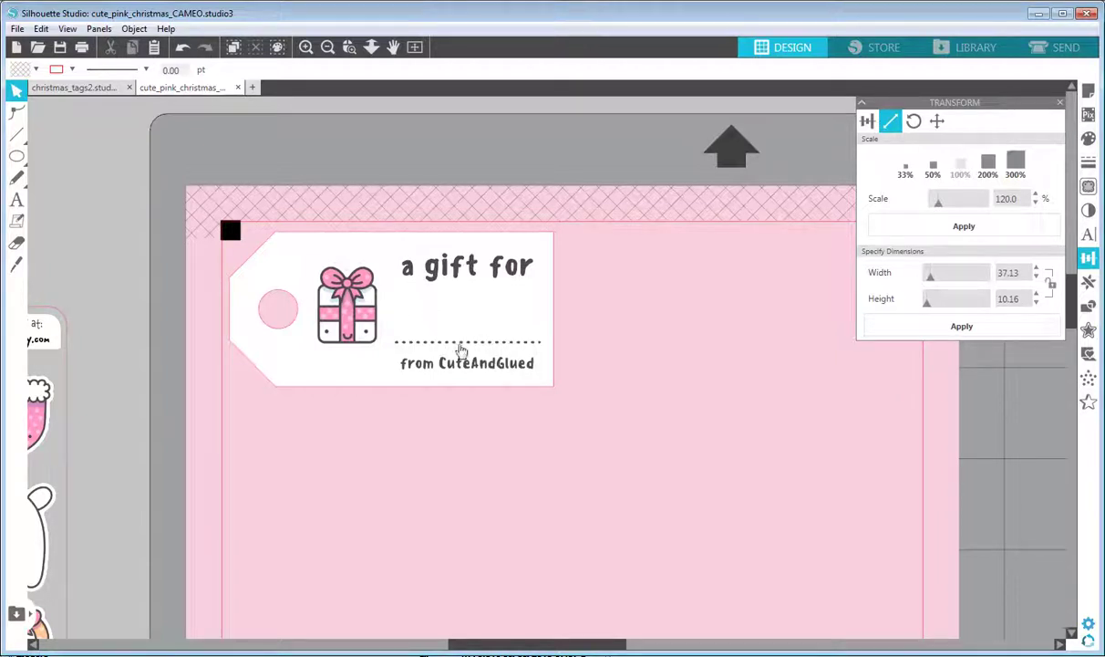
Duplicate the complete tag with its sticker, texts and dashed line directly below the original
scroll(541, 436, down, 3)
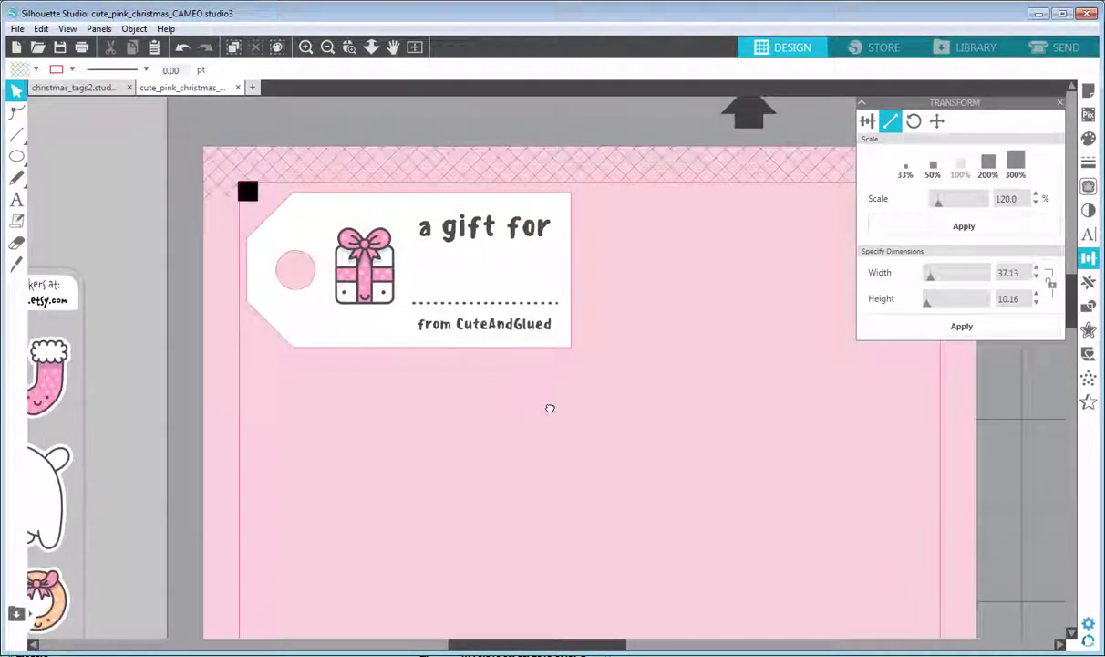
scroll(380, 412, down, 1)
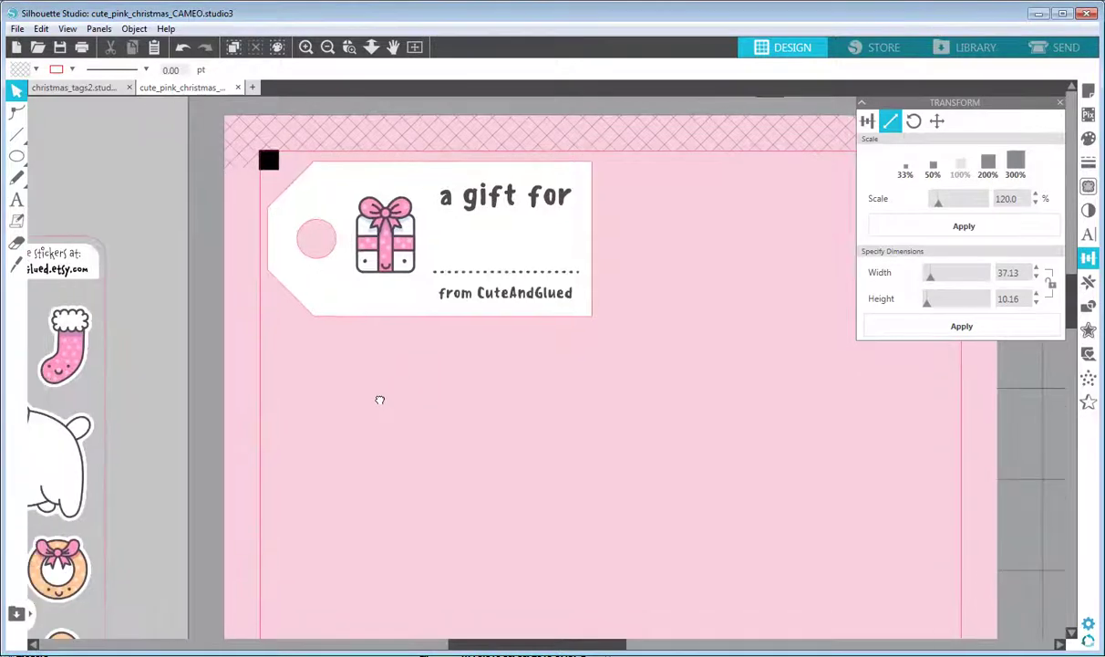
drag(627, 341, 624, 374)
click(17, 90)
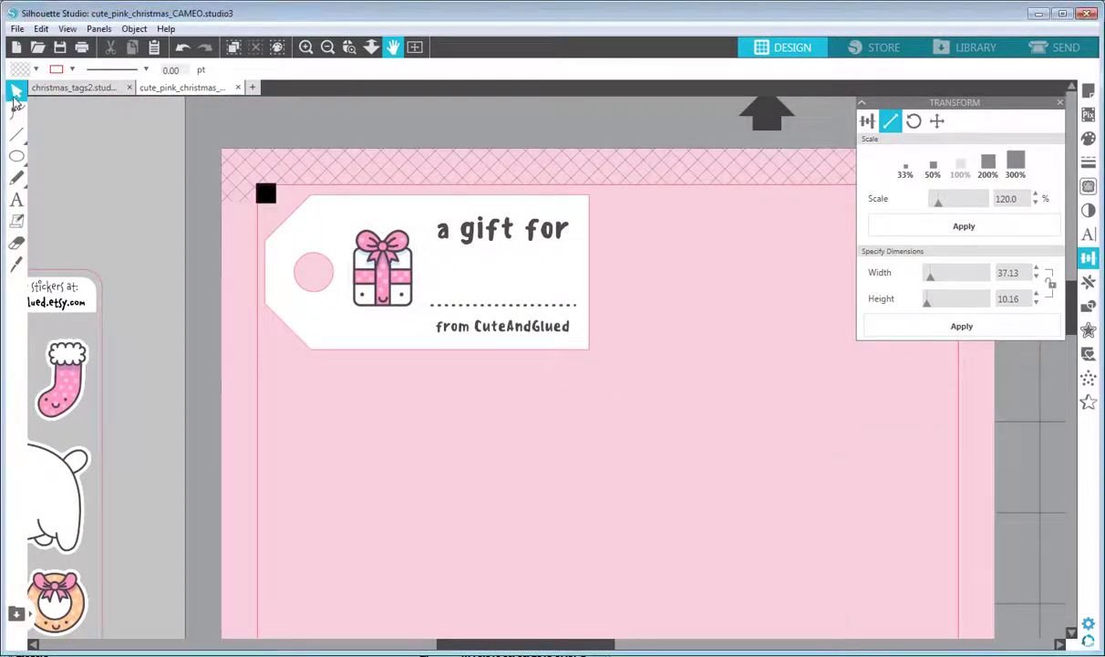
drag(219, 165, 619, 363)
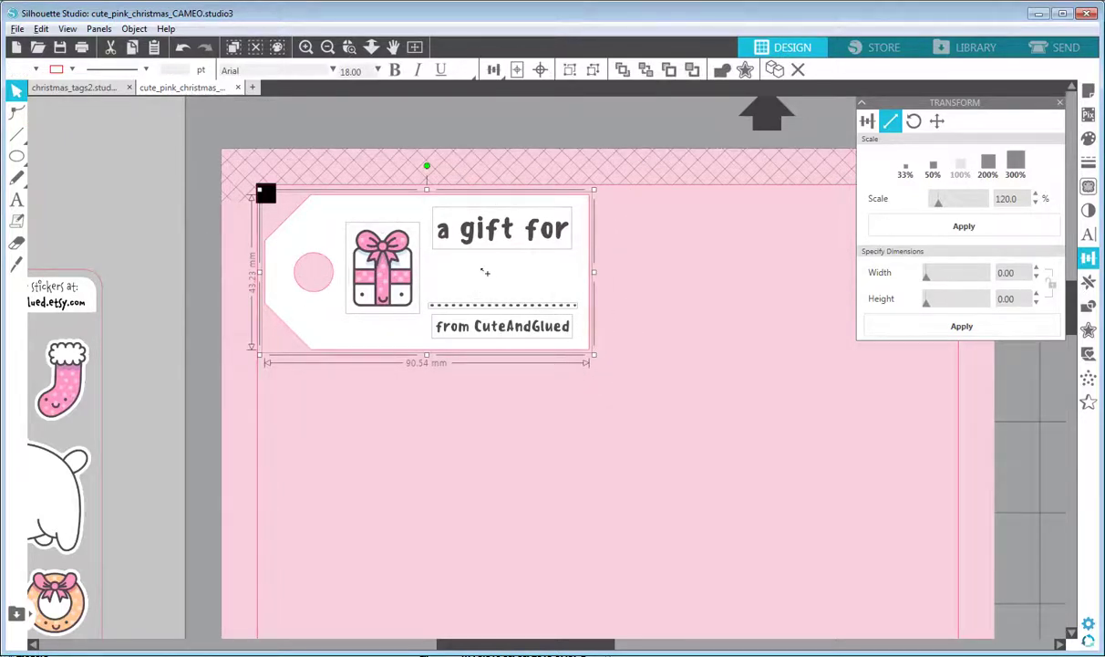
drag(486, 272, 490, 444)
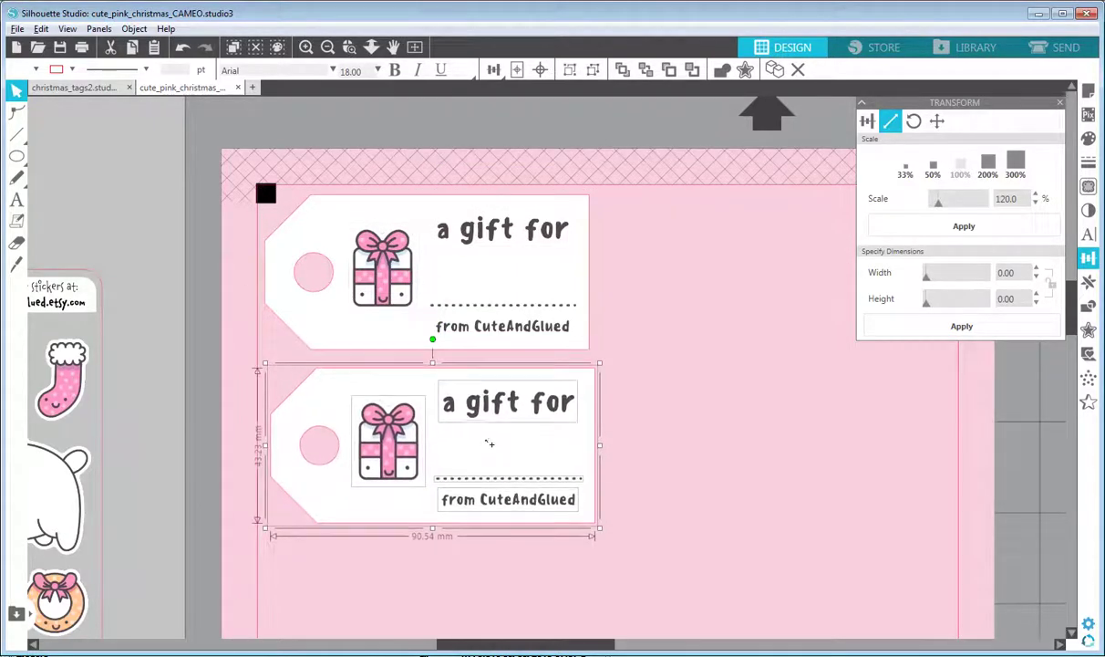
click(629, 392)
scroll(646, 374, down, 3)
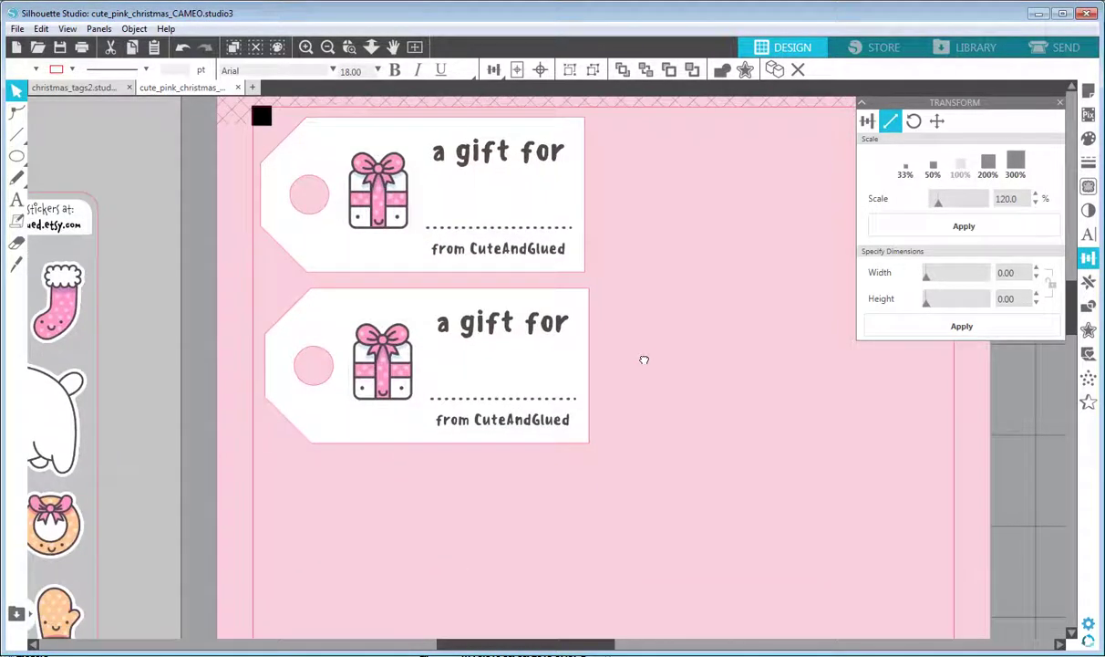
Fill the lower tag's shape with the pink polka-dot pattern
click(303, 306)
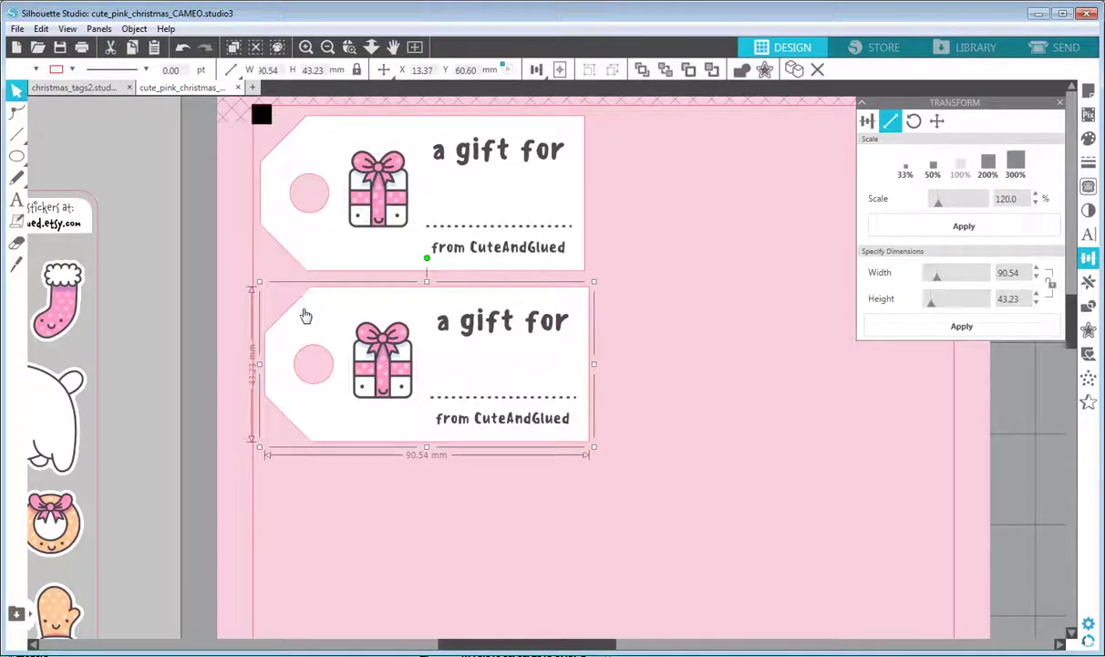
click(1089, 140)
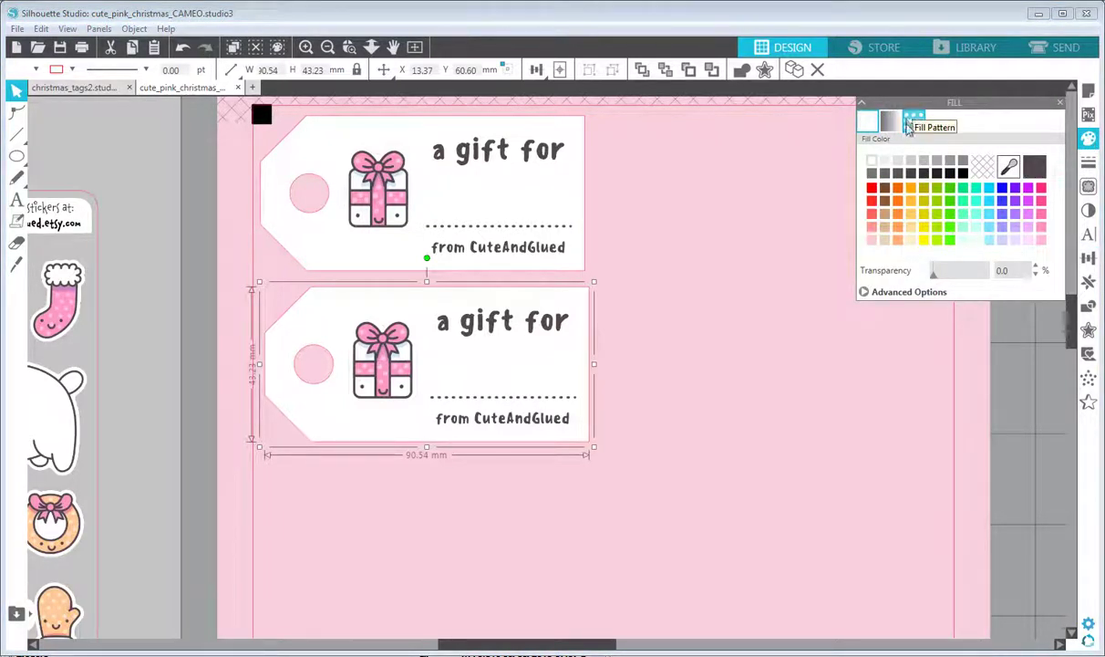
click(912, 123)
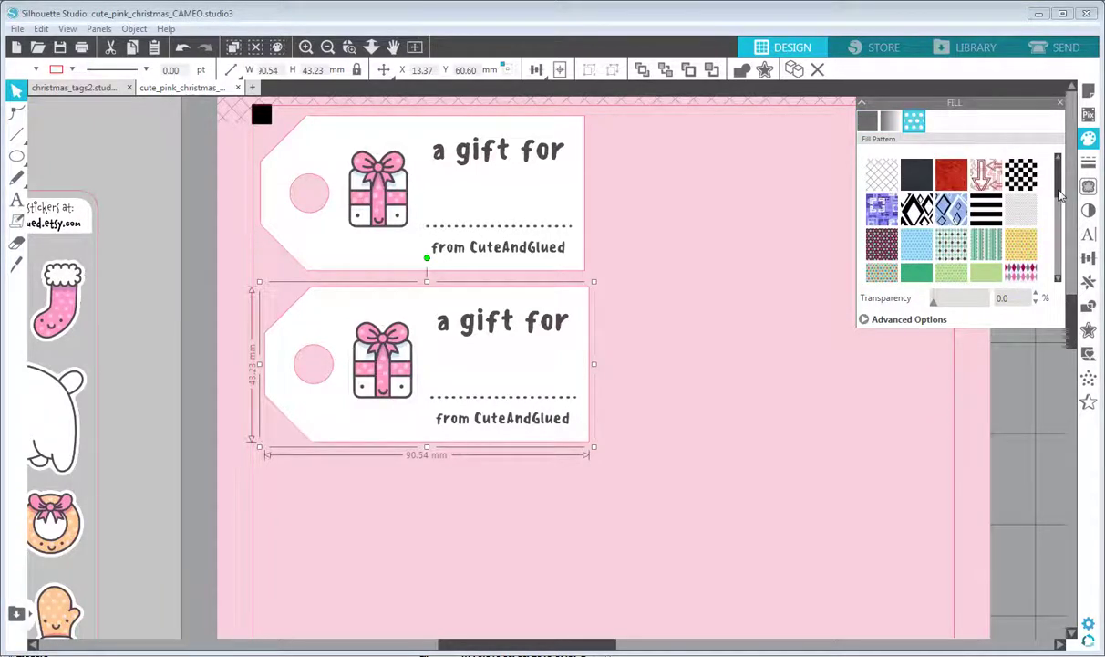
drag(1061, 194, 1058, 231)
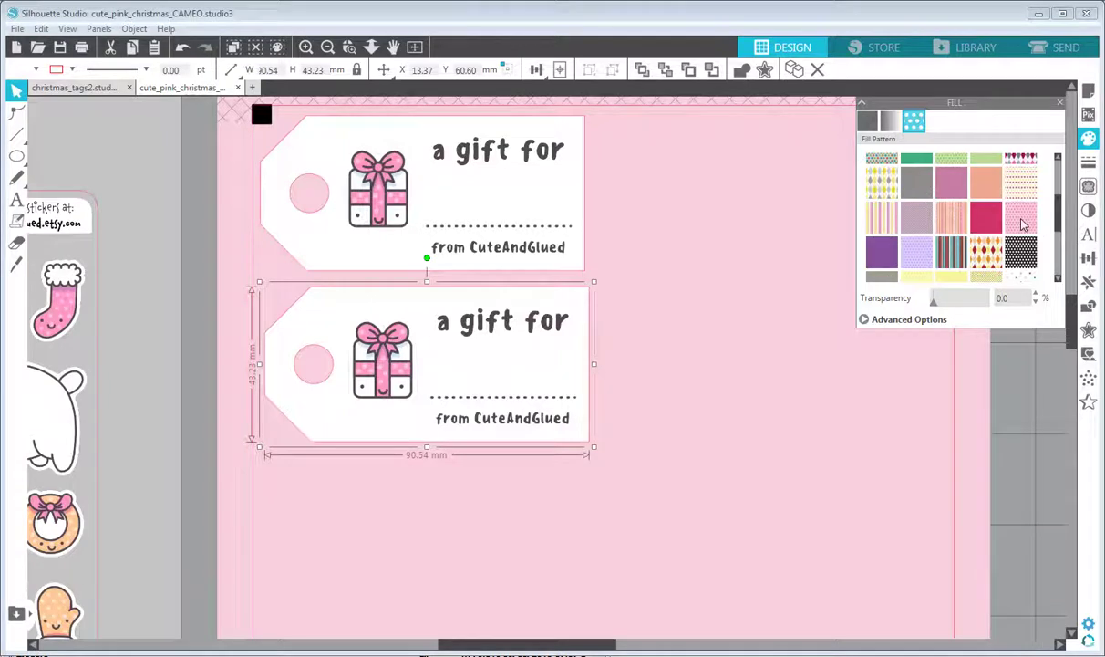
click(1021, 219)
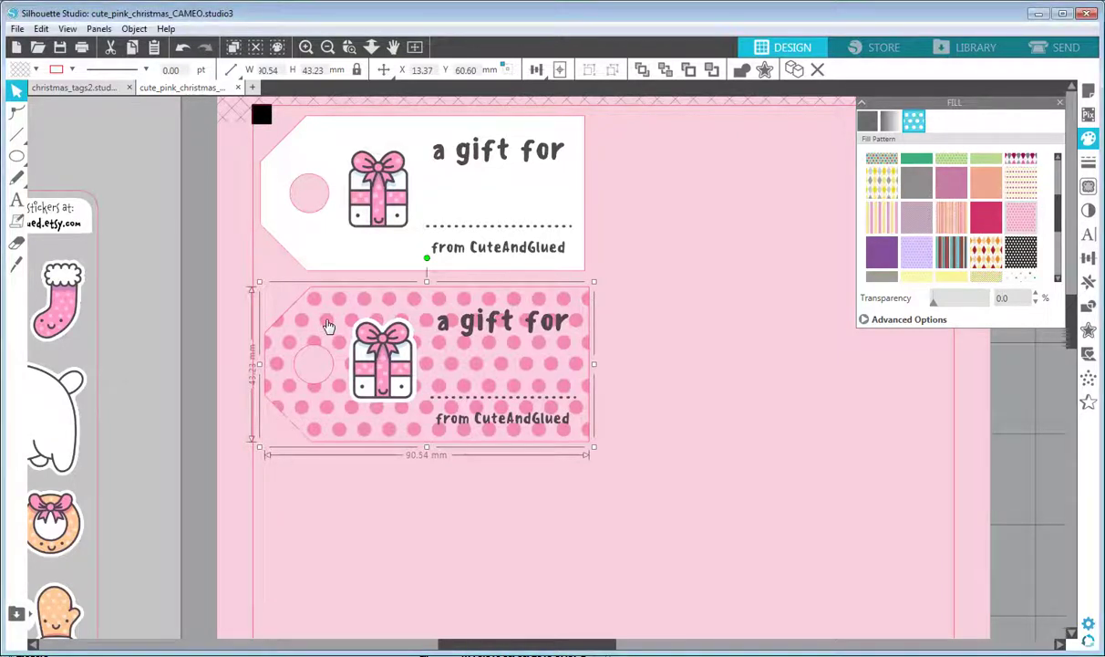
Copy the polka-dot tag shape and paste the copy exactly in front of it
key(ctrl+e)
key(Escape)
click(41, 28)
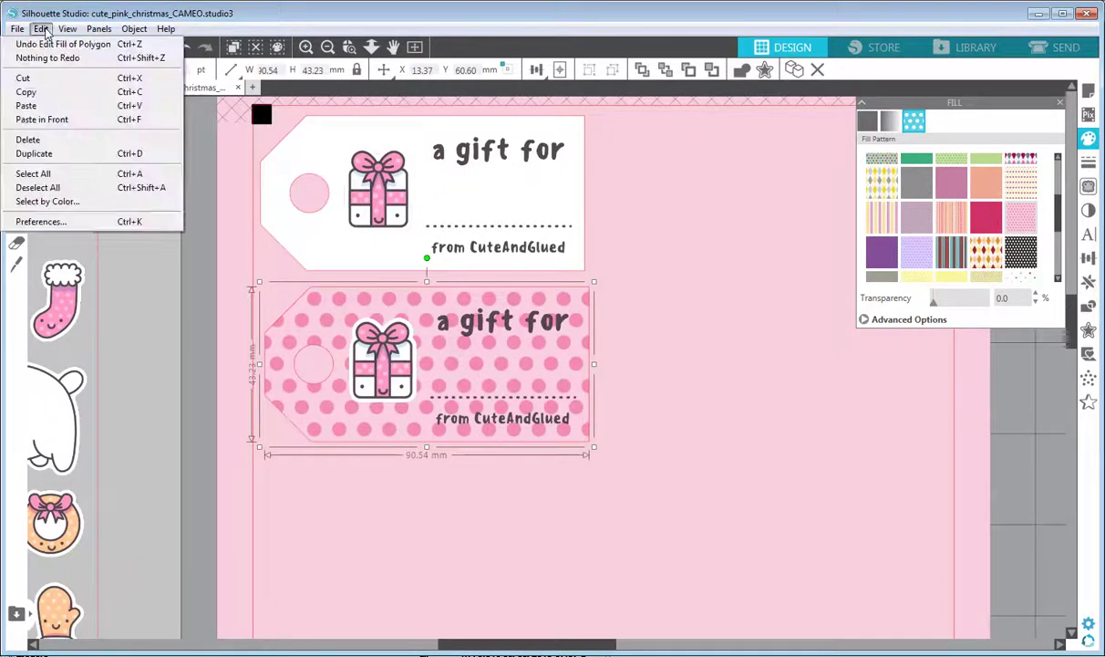
click(74, 119)
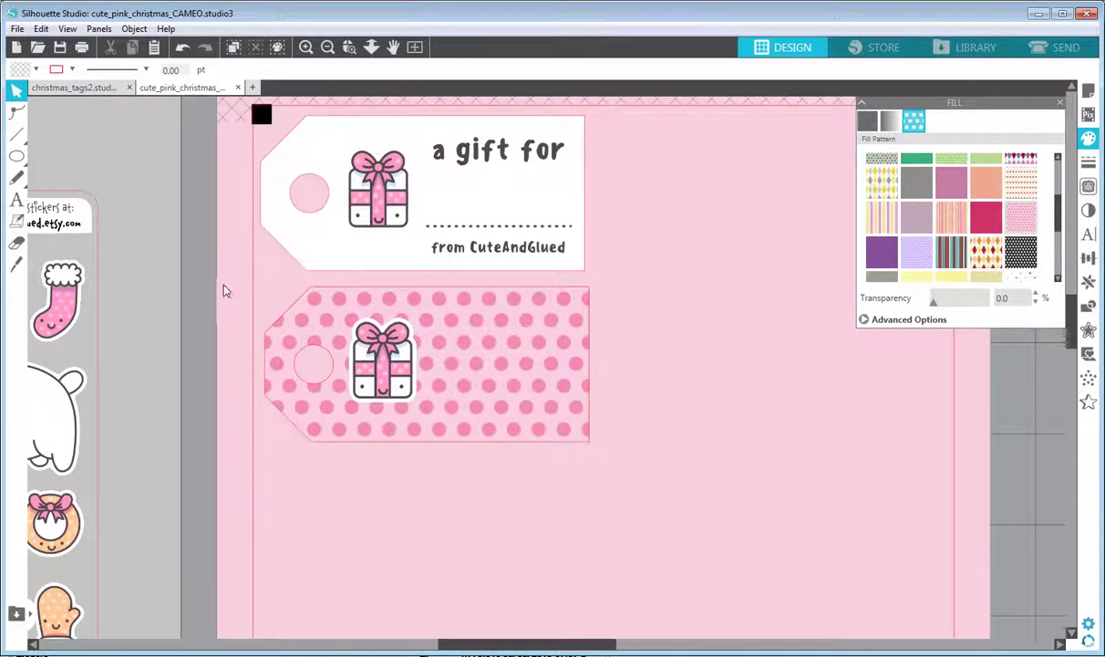
Send both stacked shapes of the polka-dot tag to the back, behind the sticker, texts and dashed line
click(274, 366)
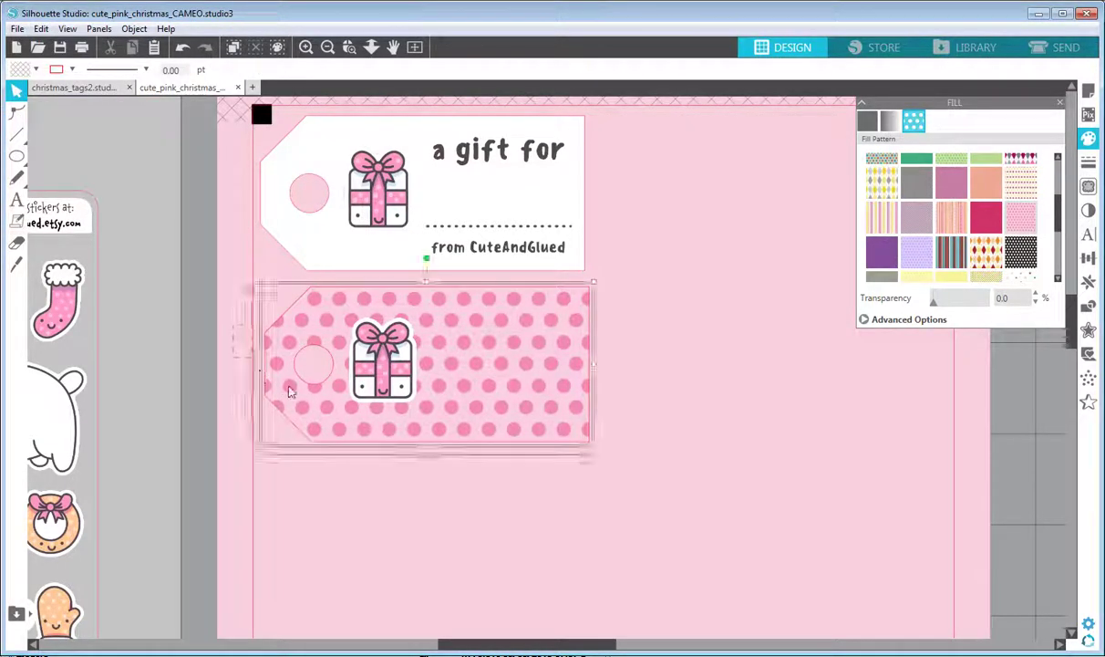
right_click(289, 353)
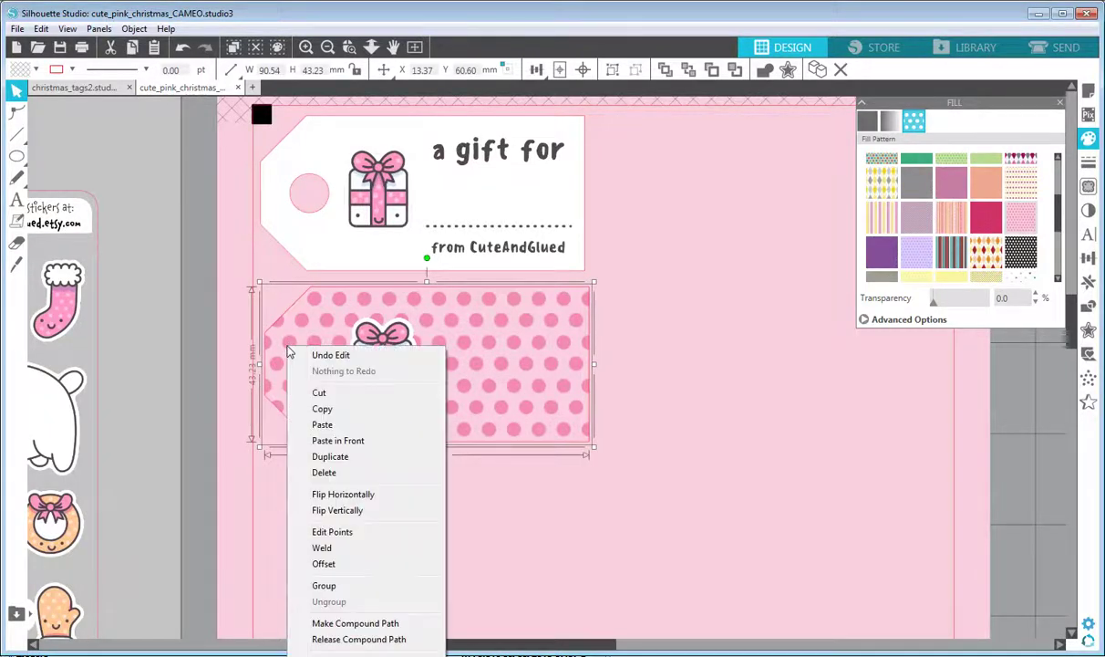
click(321, 547)
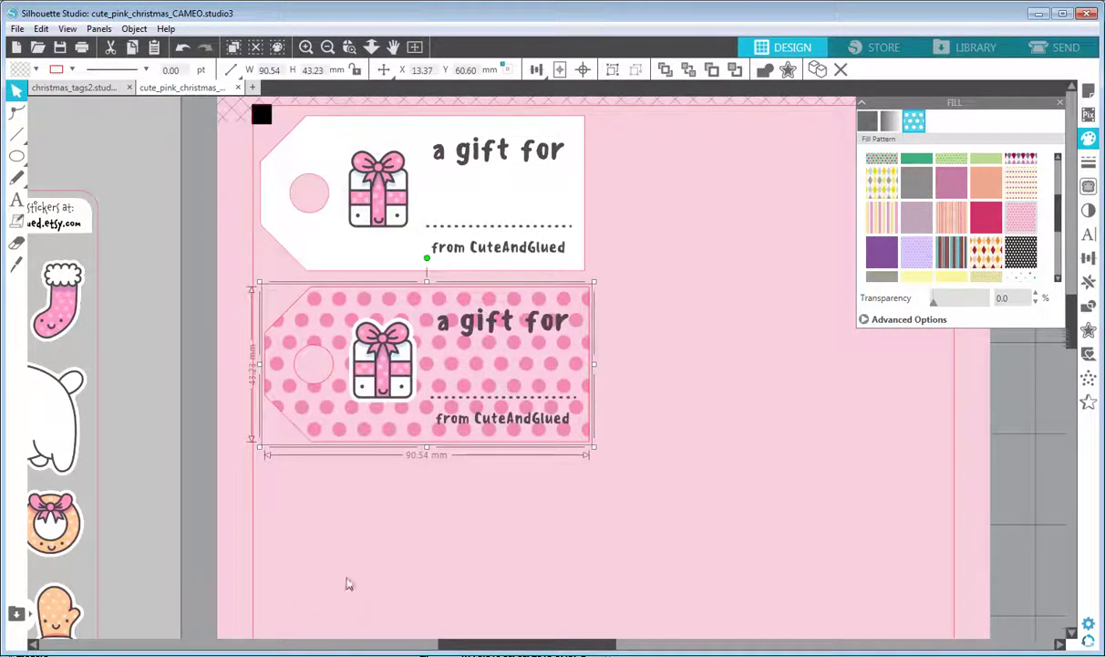
click(302, 500)
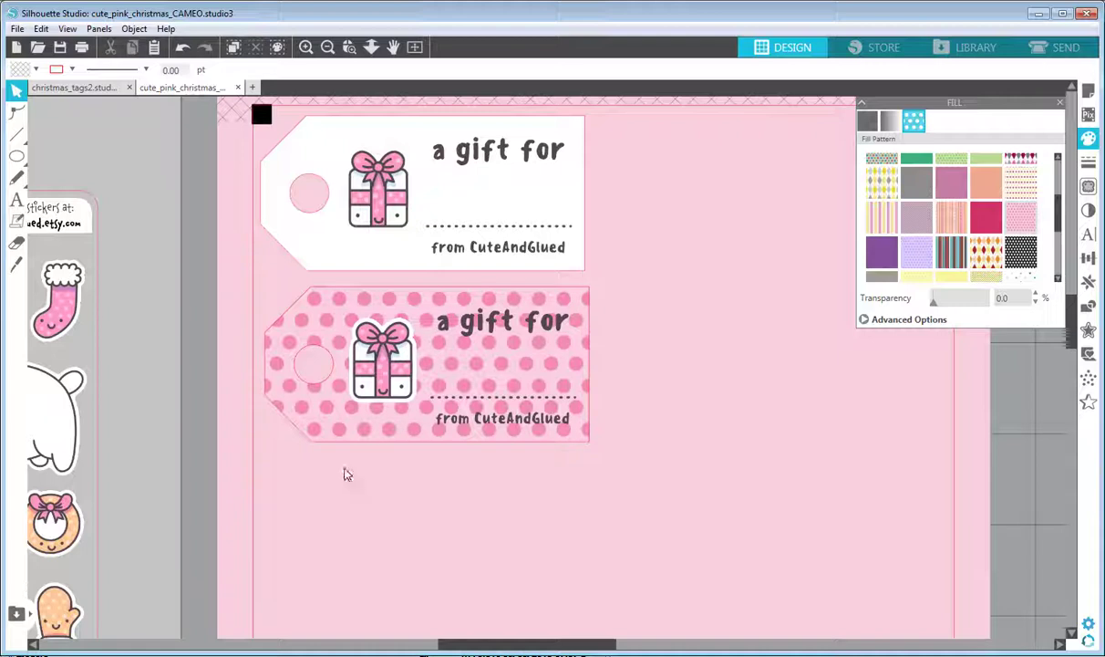
Fill the upper of the two stacked tag shapes with white and set its transparency to 24%
click(317, 330)
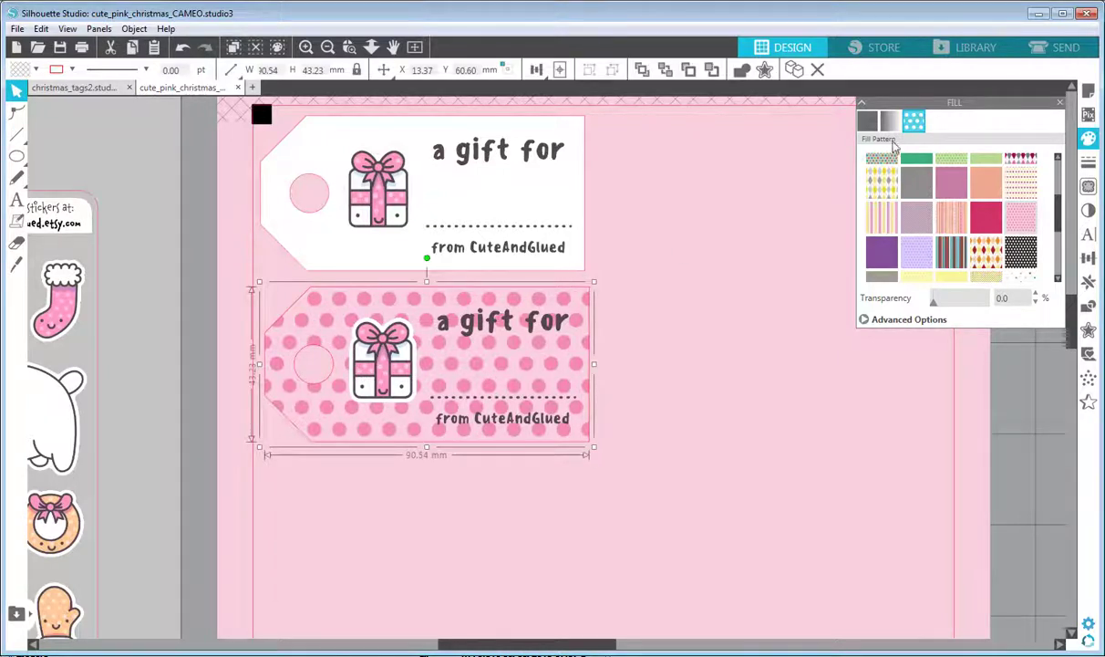
click(867, 120)
click(873, 162)
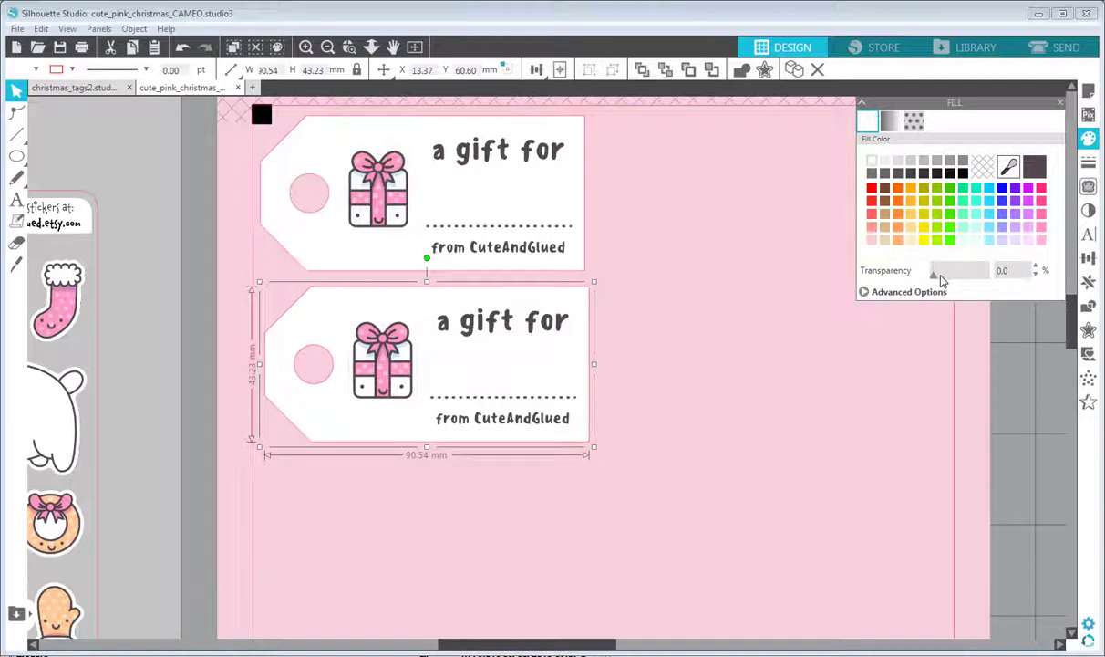
drag(934, 275, 995, 279)
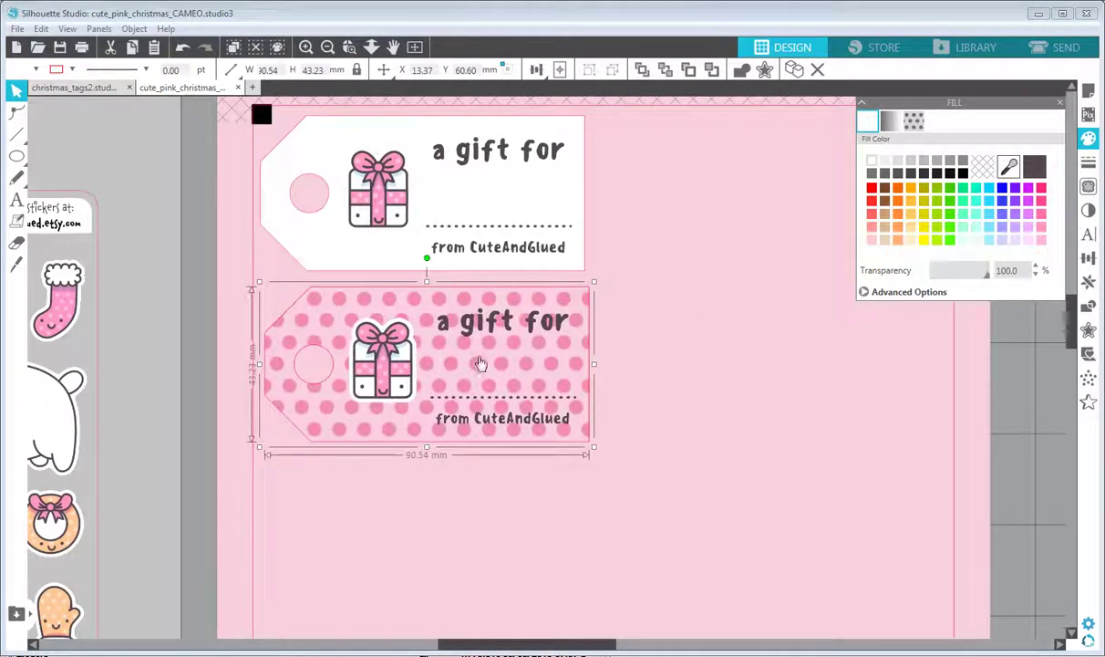
drag(988, 278, 946, 282)
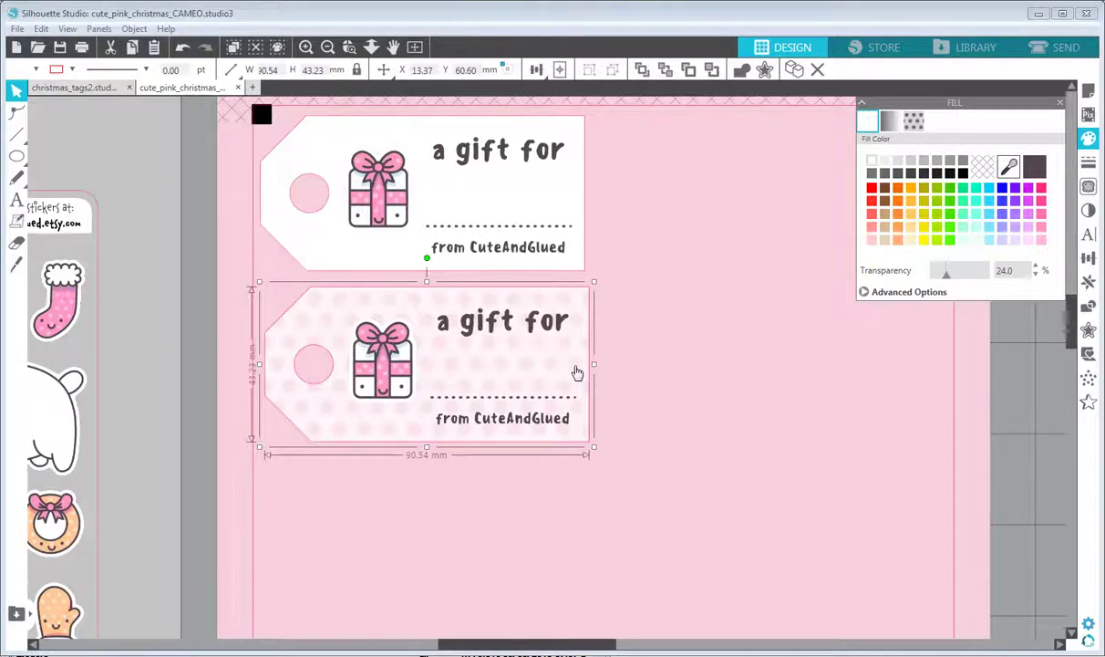
click(236, 290)
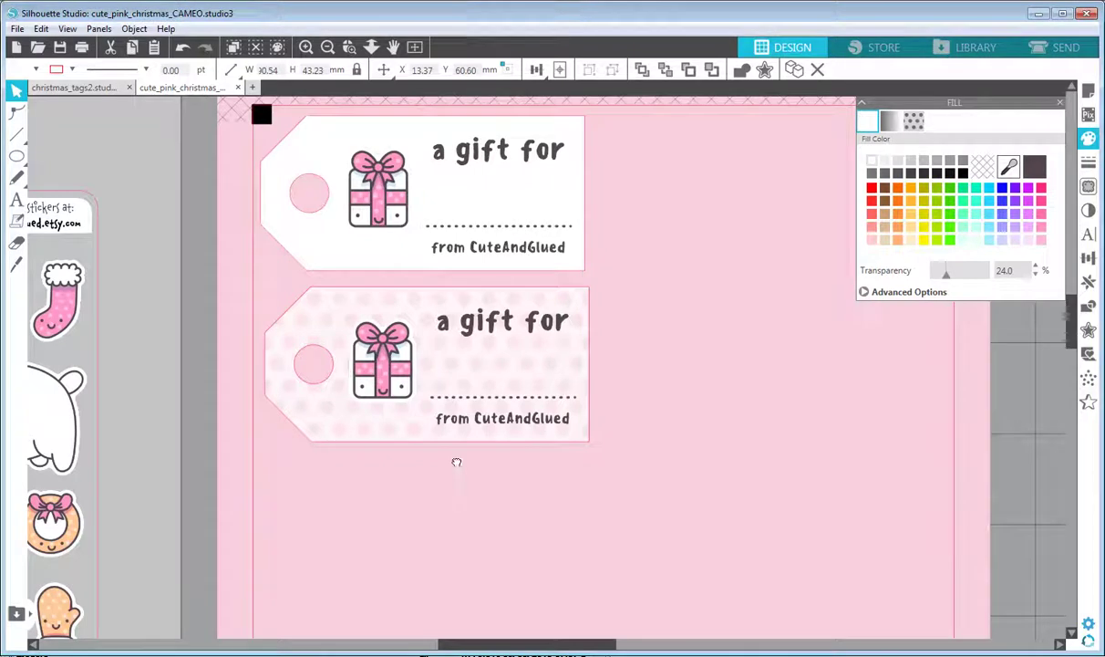
Duplicate the complete pale polka-dot tag directly below itself as a third tag
scroll(454, 446, down, 1)
scroll(456, 394, down, 1)
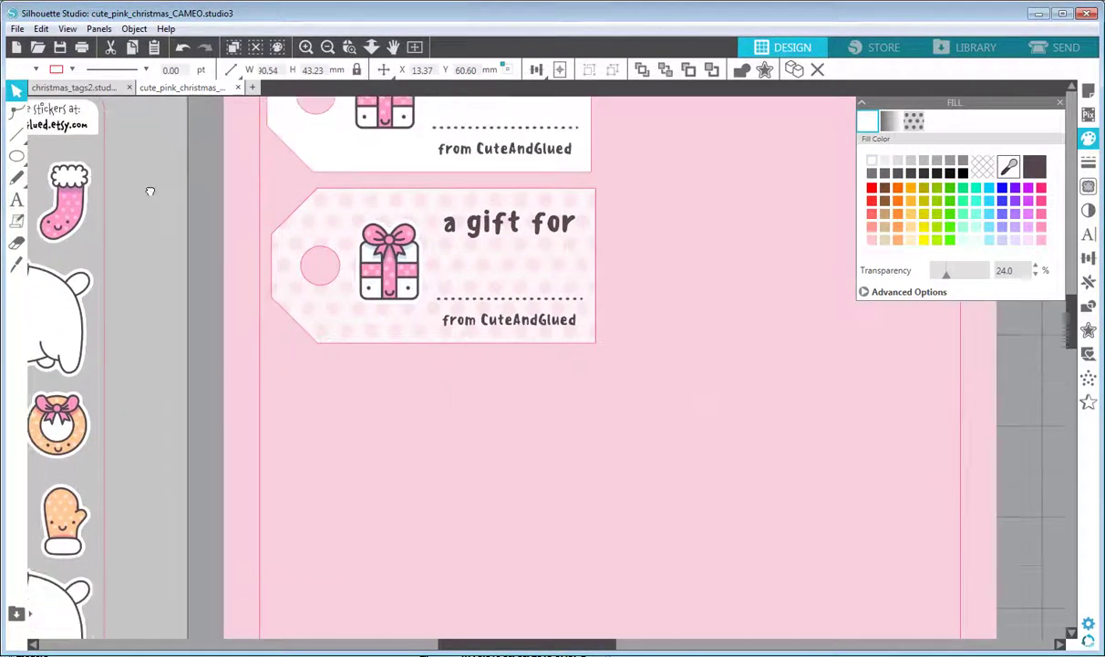
click(17, 91)
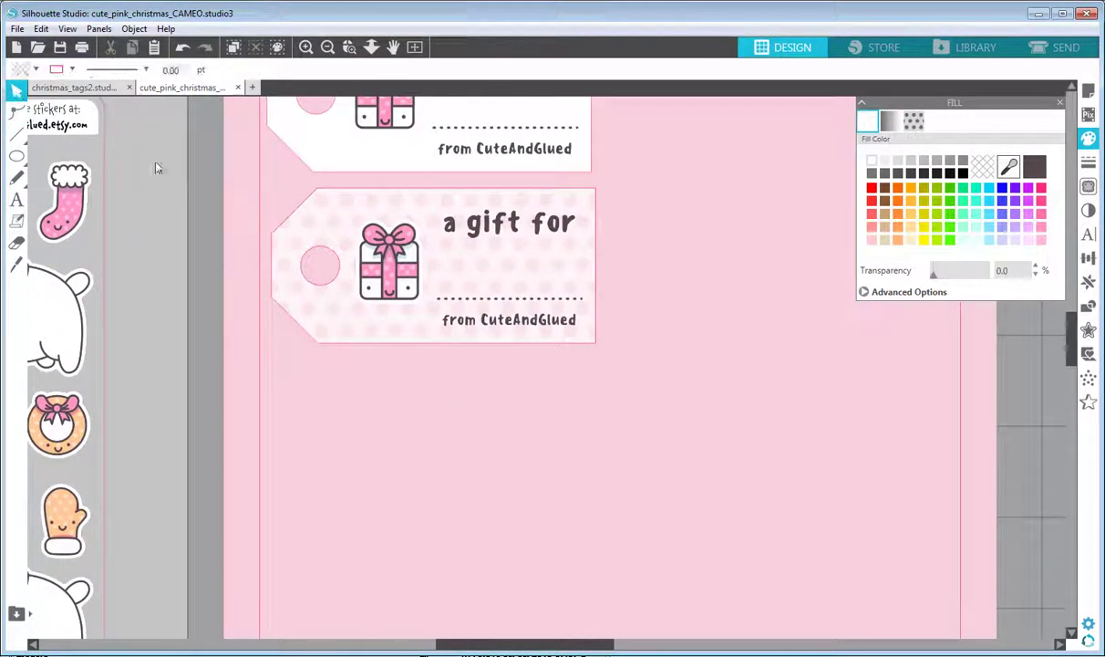
drag(255, 180, 602, 347)
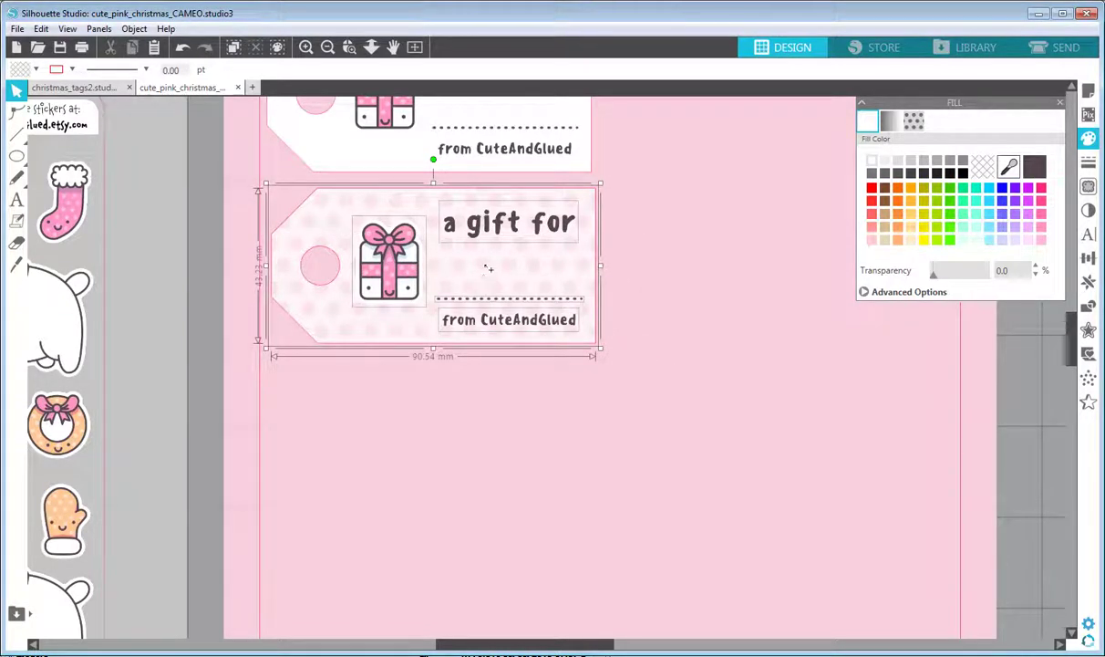
drag(488, 269, 489, 448)
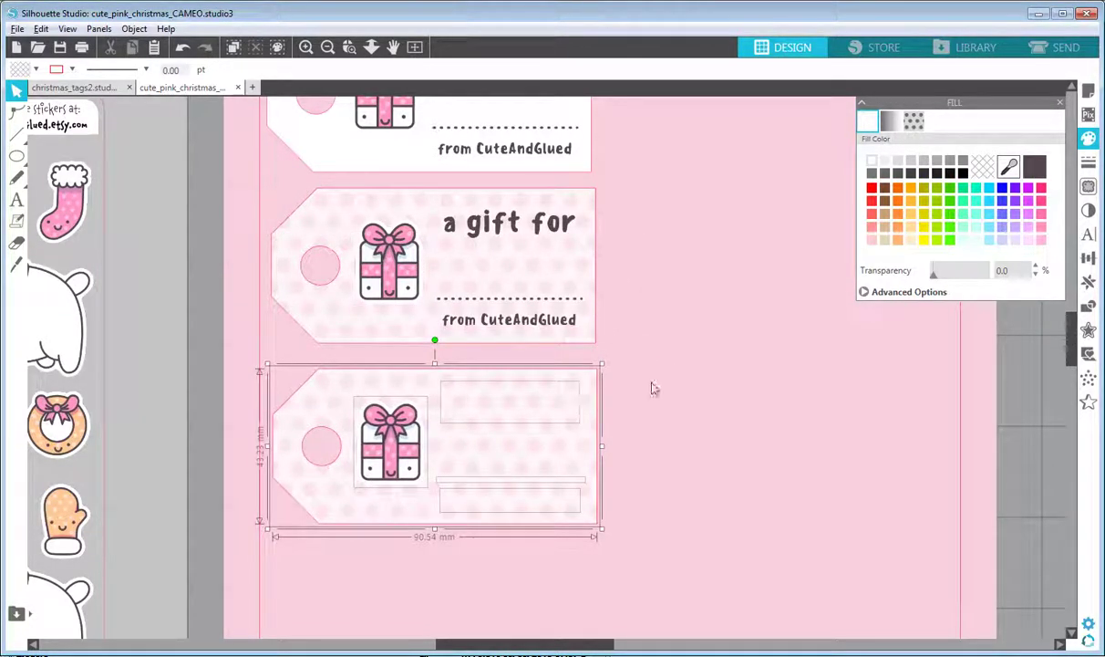
scroll(643, 351, down, 1)
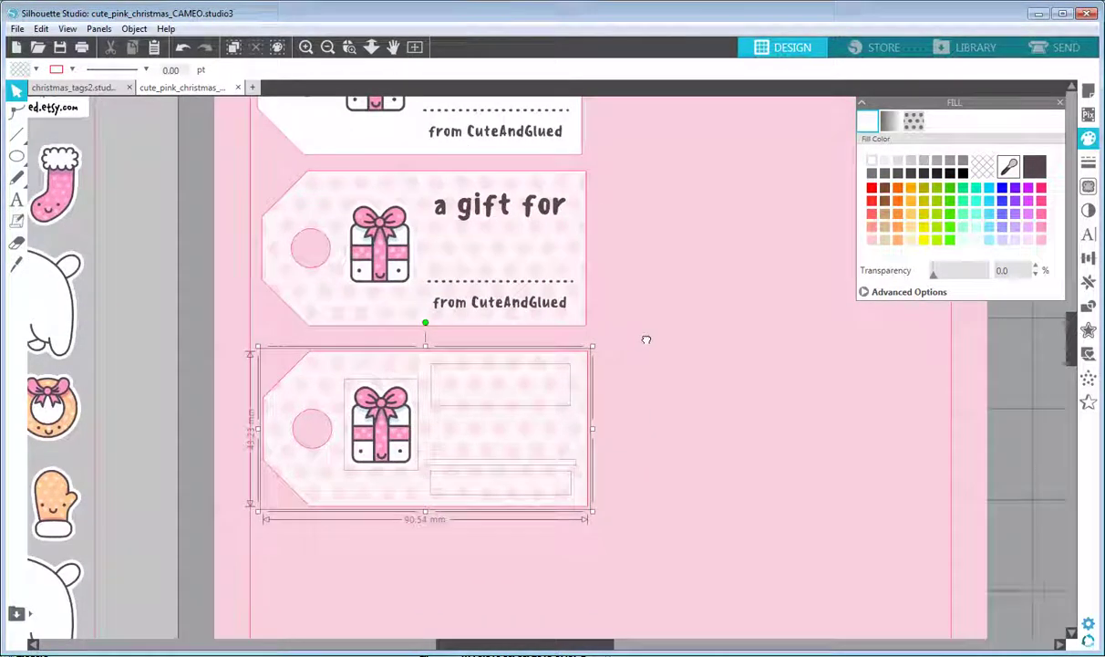
scroll(646, 339, down, 5)
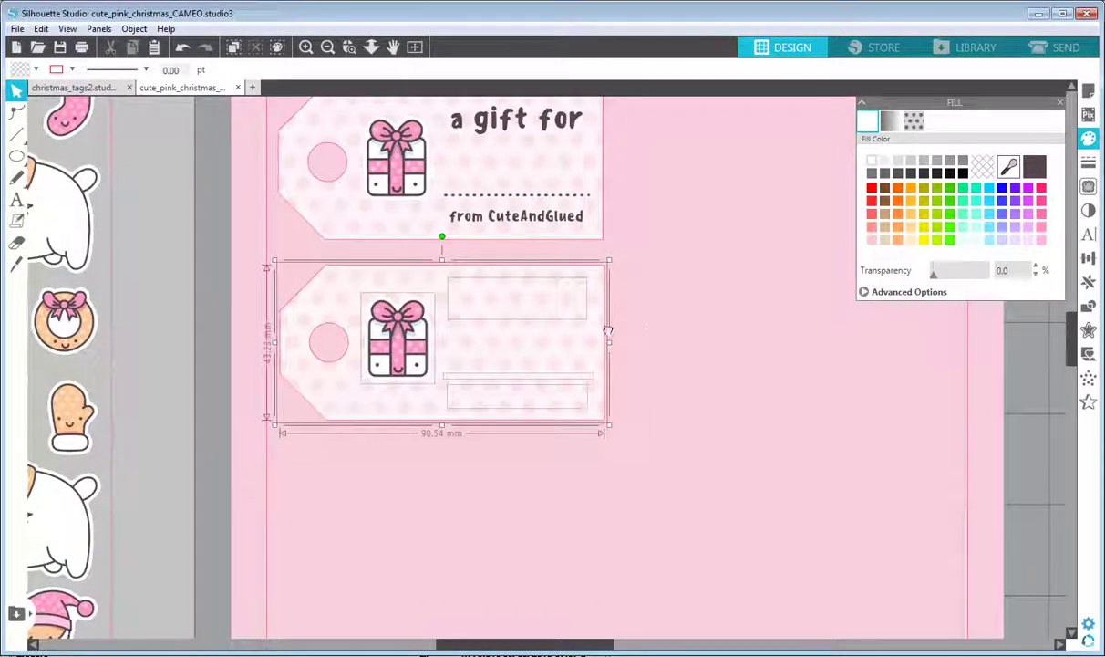
Send both stacked background shapes of the third tag to the back, behind its texts and dashed line
click(16, 94)
click(246, 268)
click(292, 362)
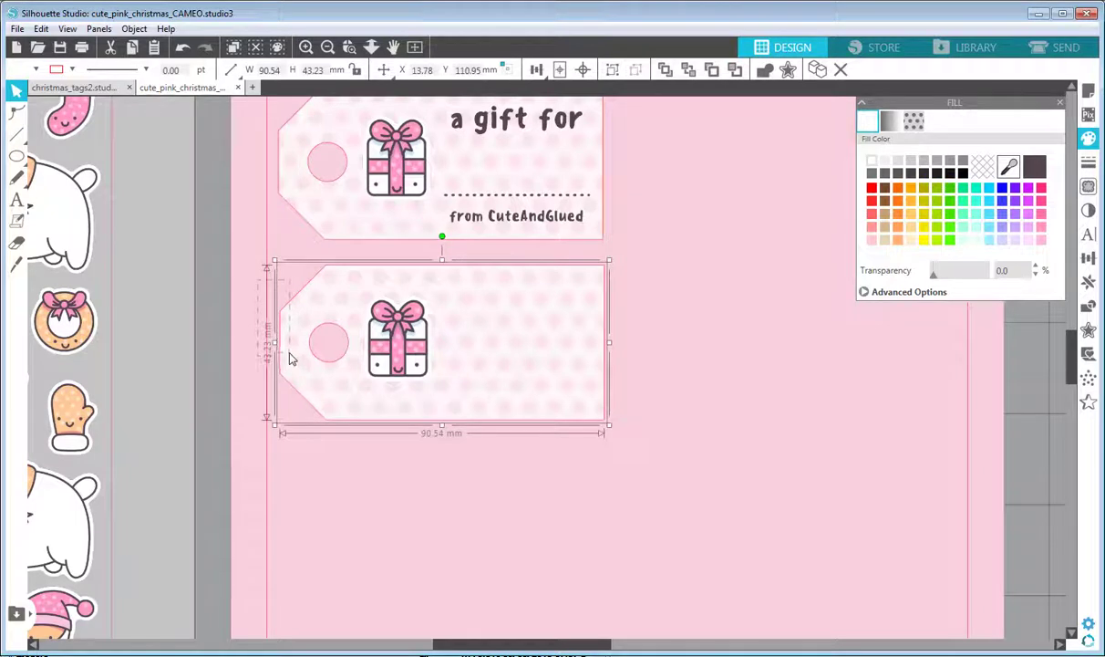
right_click(293, 343)
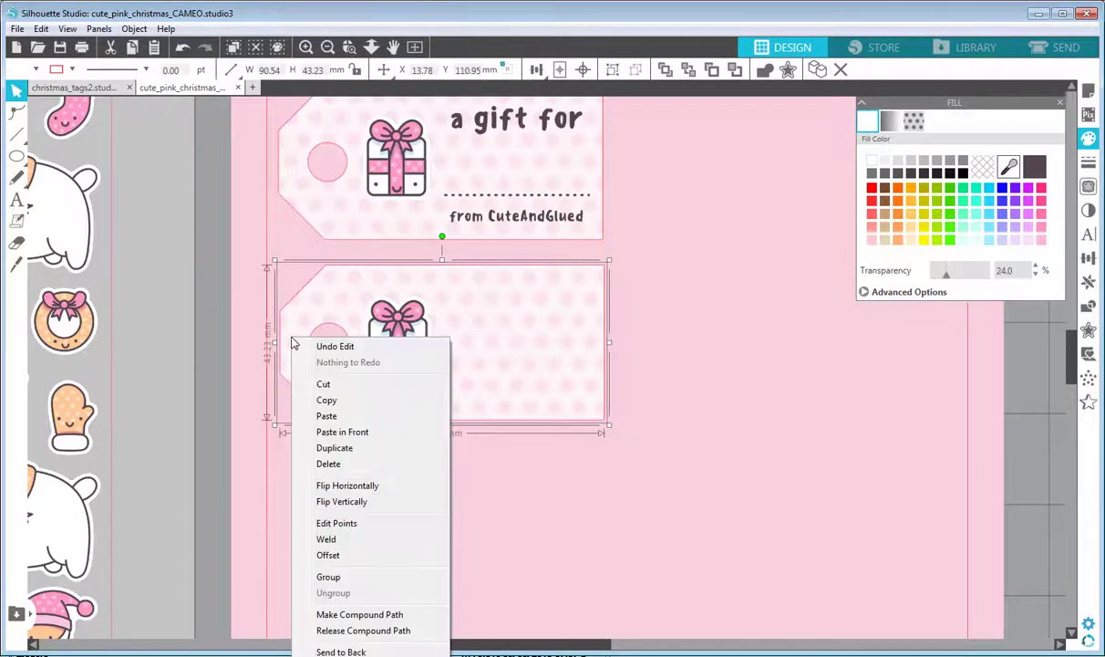
click(373, 630)
click(382, 476)
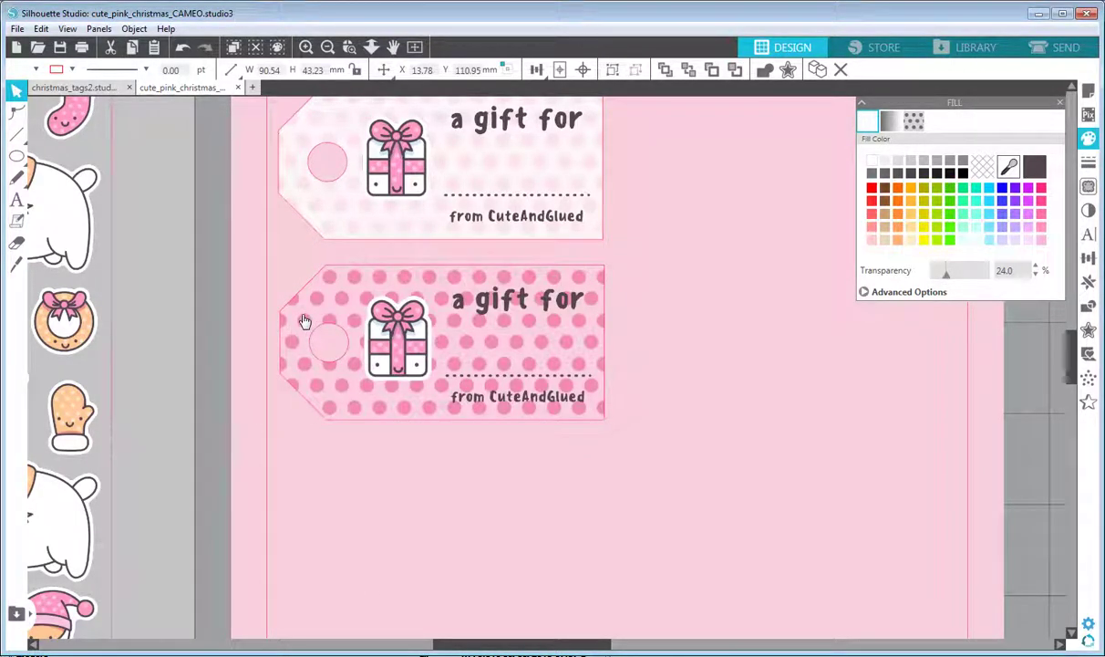
Send the third tag's pink polka-dot shape to the back, behind its semi-transparent white shape
click(303, 321)
right_click(304, 317)
click(352, 614)
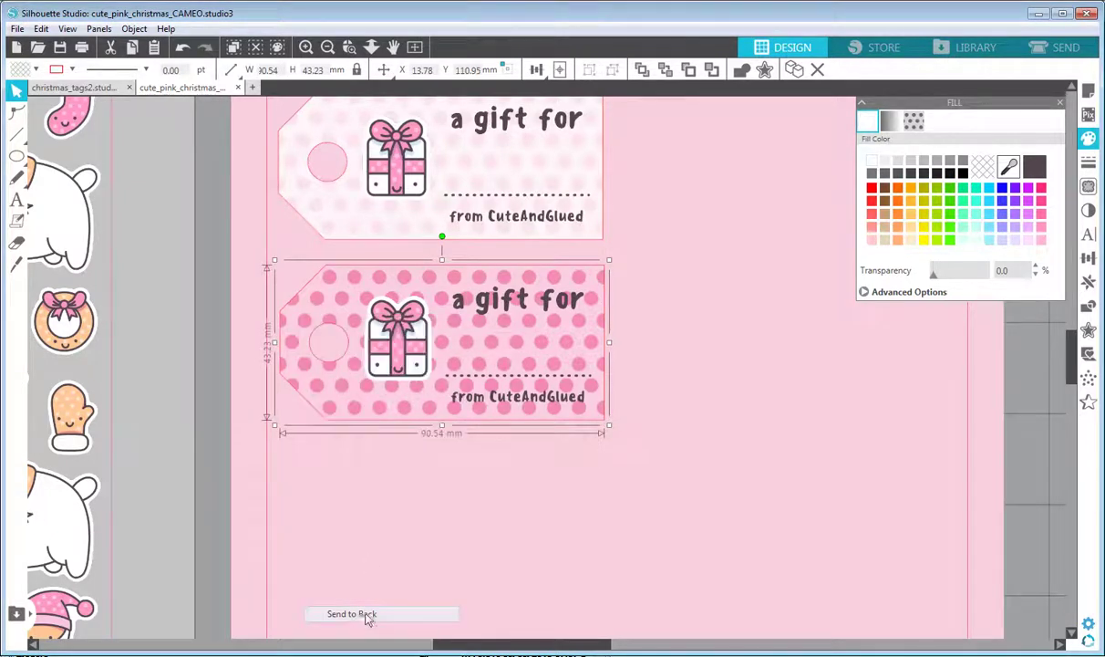
Fill the third tag's semi-transparent overlay shape with light pink, keeping the polka-dot shape behind it
click(364, 436)
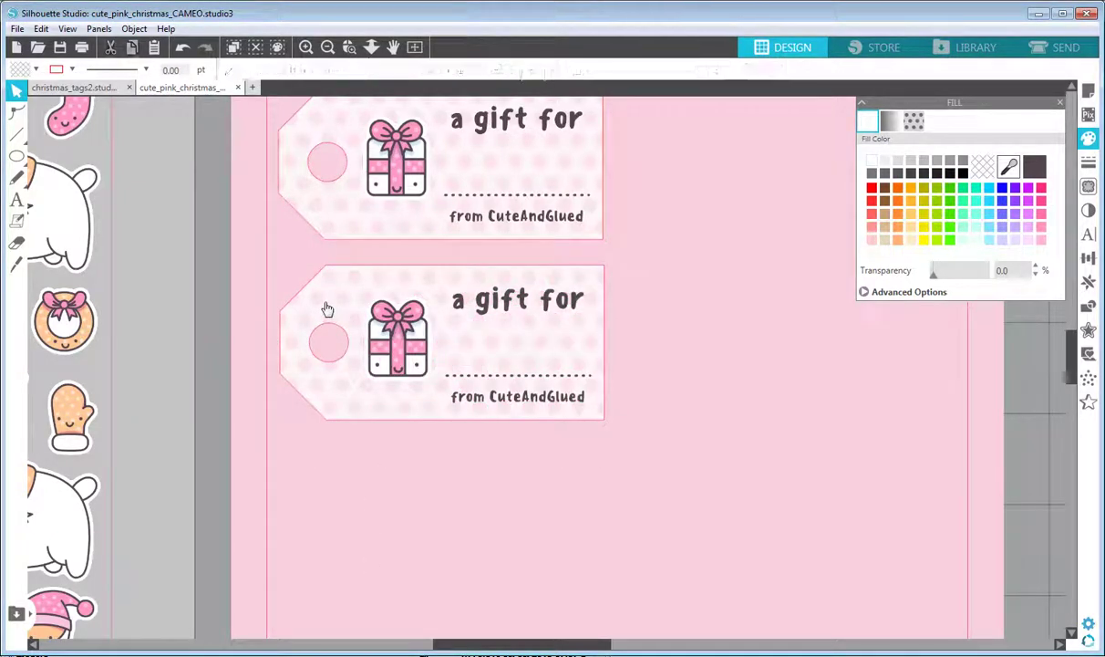
click(327, 310)
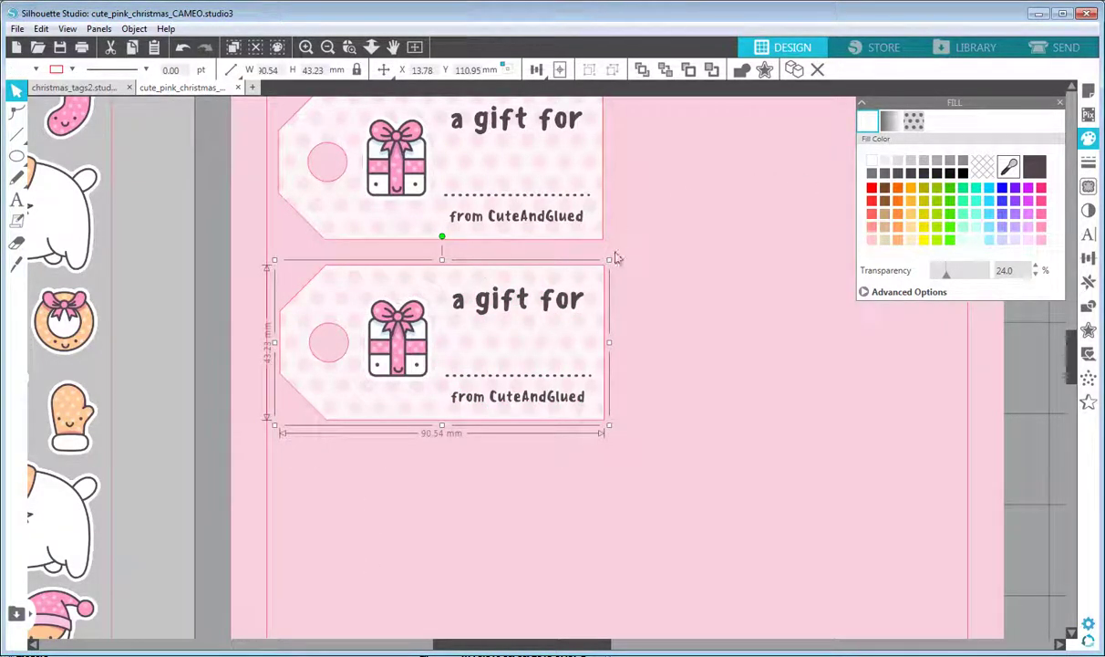
click(1042, 239)
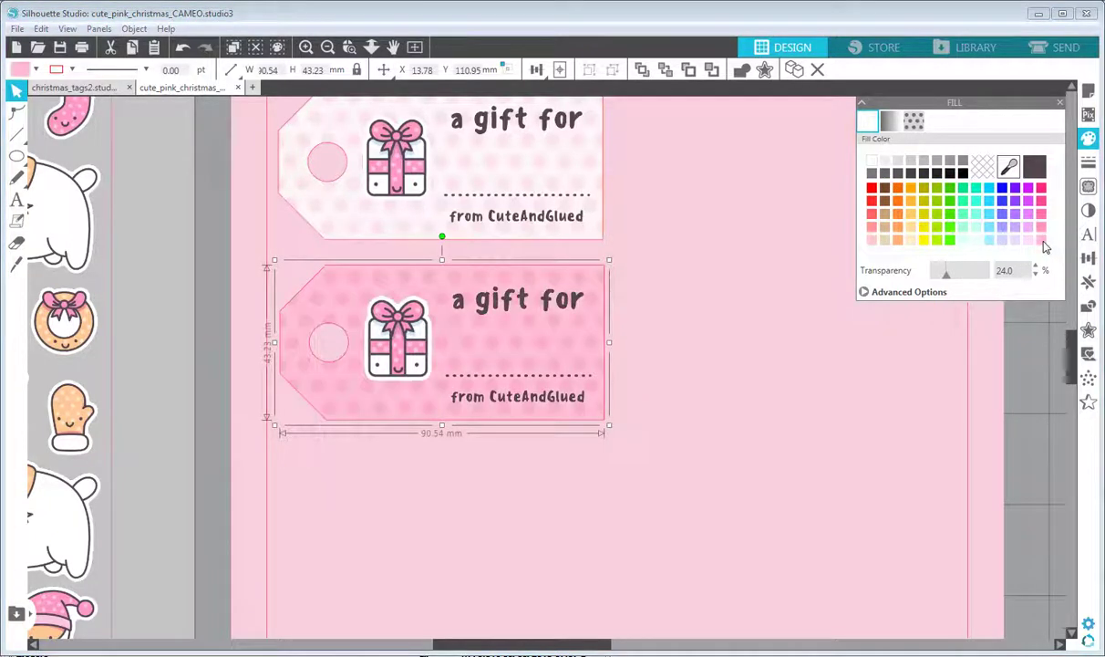
click(674, 324)
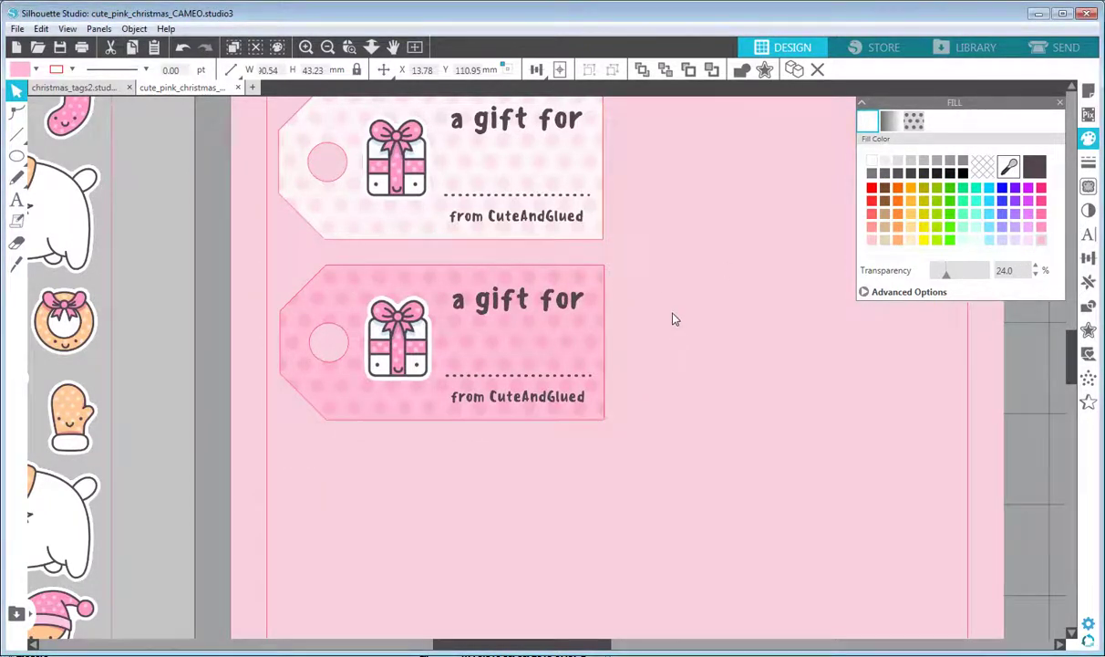
Delete the gift box images from the second and third tags
click(327, 46)
click(393, 47)
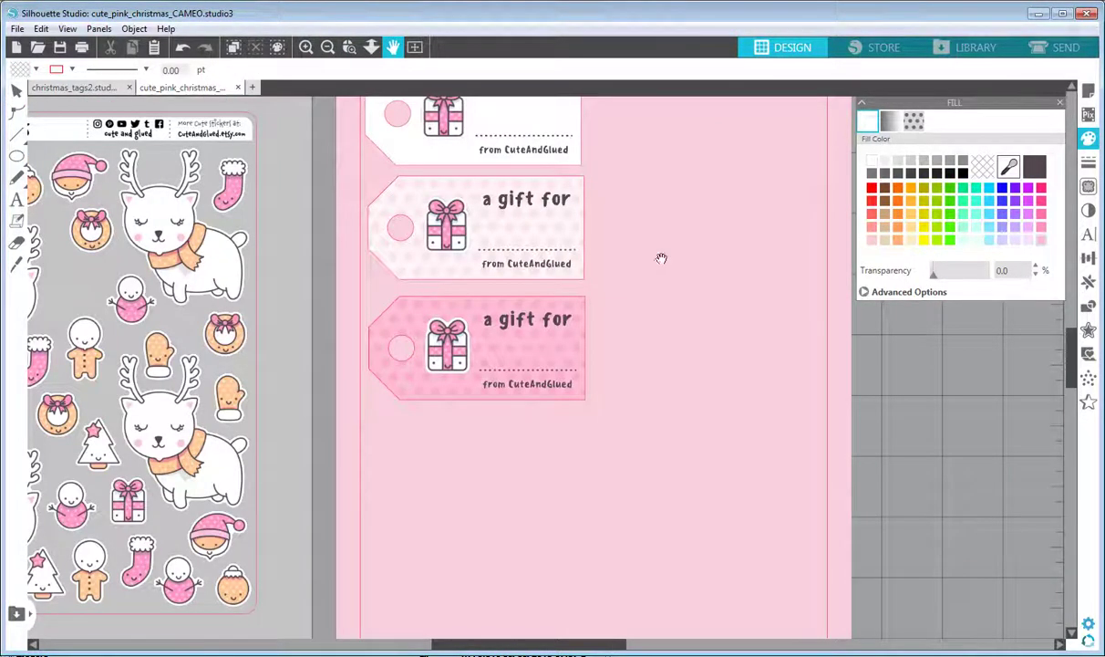
drag(661, 255, 731, 326)
click(17, 88)
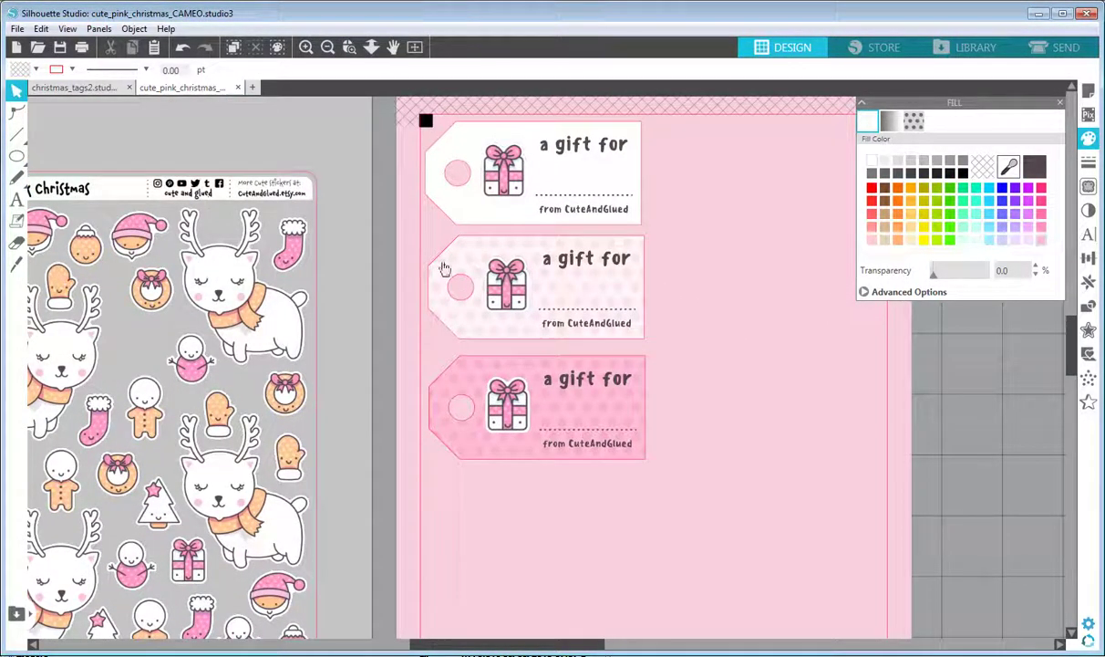
click(507, 291)
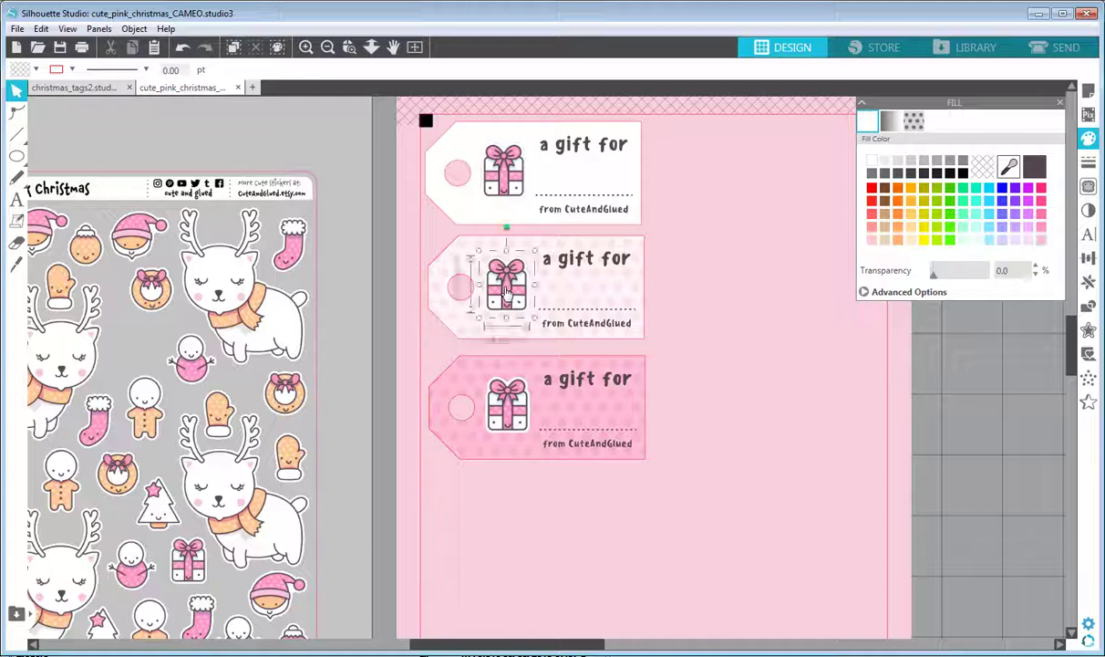
click(511, 412)
key(Delete)
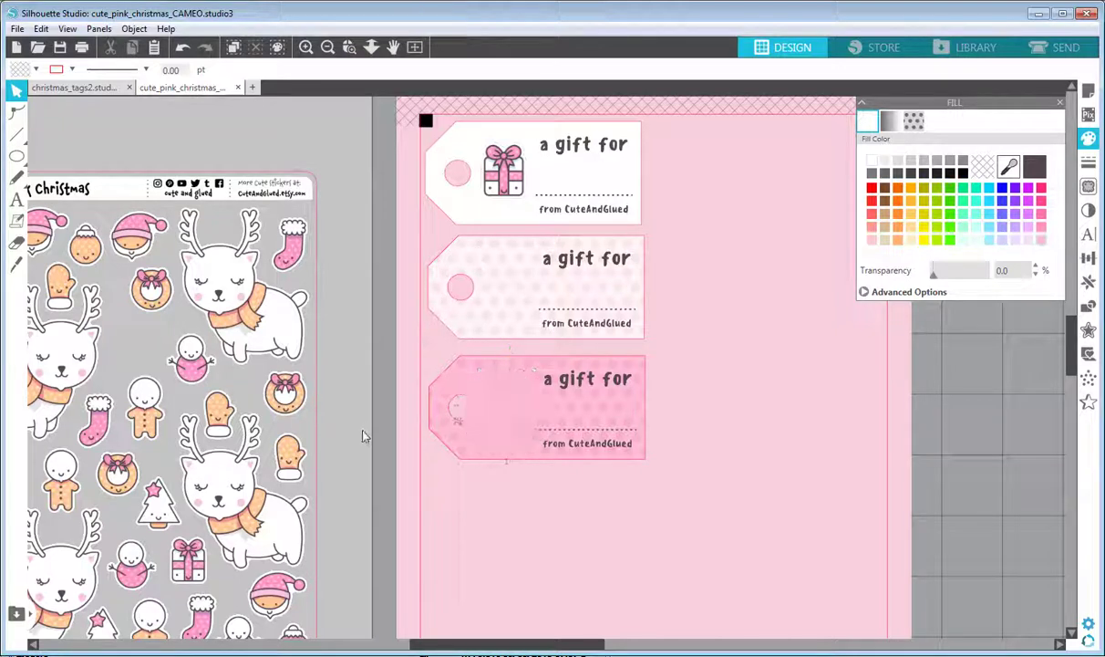
Move a pink snowman sticker onto the second tag where the gift box was and scale it to 120%
click(132, 235)
drag(198, 365, 509, 299)
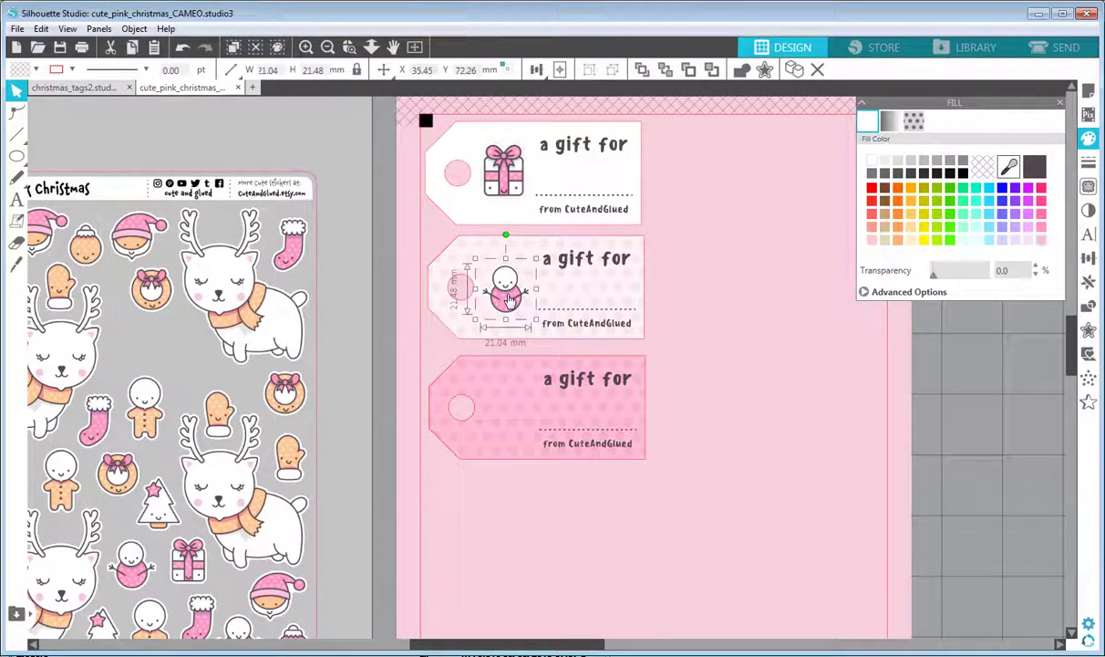
click(1088, 282)
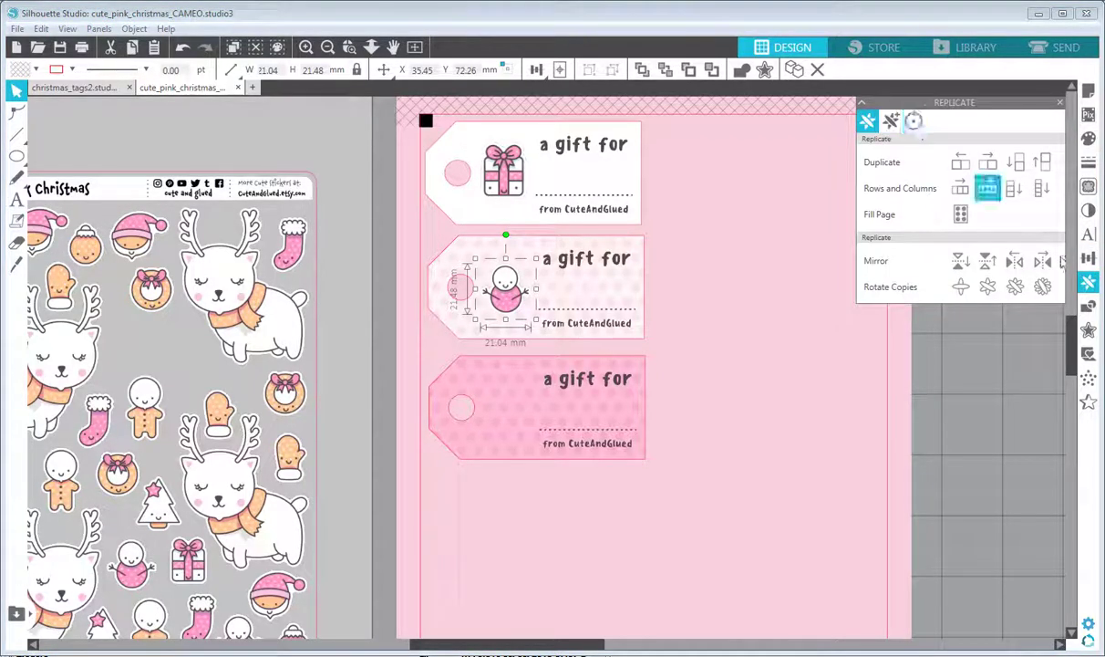
click(1088, 258)
click(892, 121)
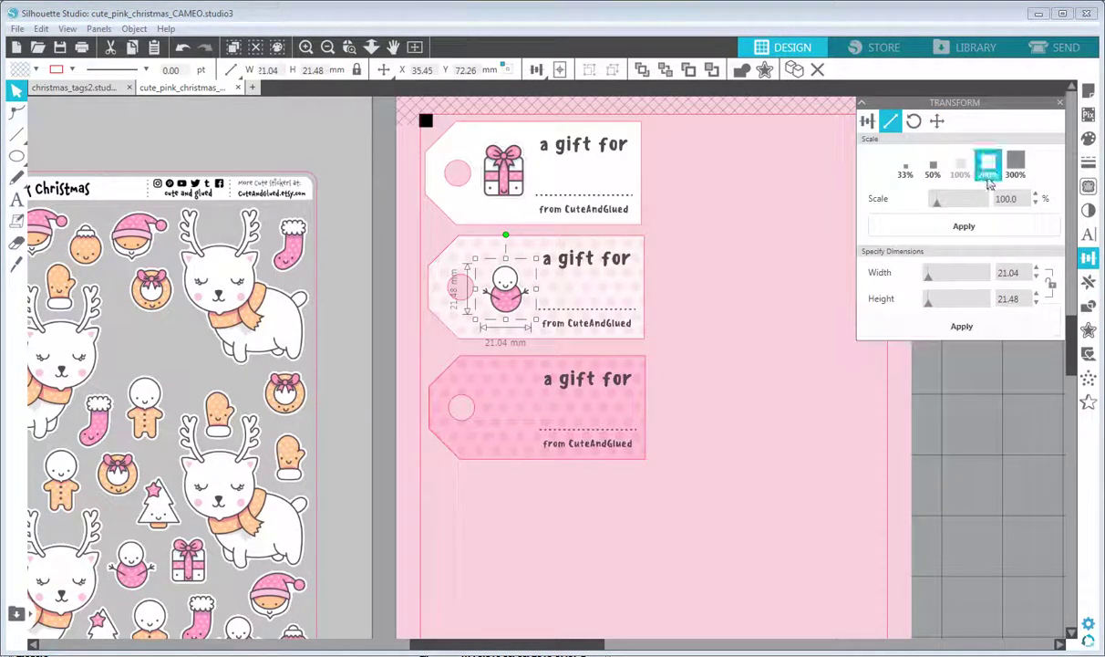
text(120)
key(Return)
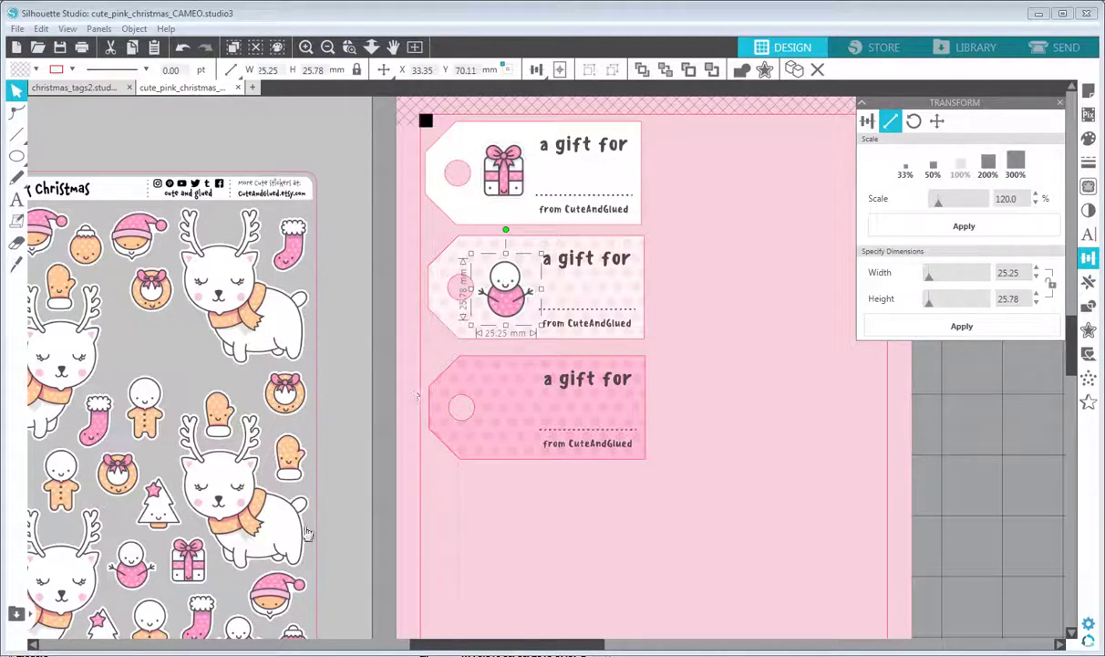
Move a gingerbread man sticker onto the third tag beside its hole and scale it to 120%
click(151, 412)
drag(143, 400, 506, 393)
drag(1013, 199, 978, 198)
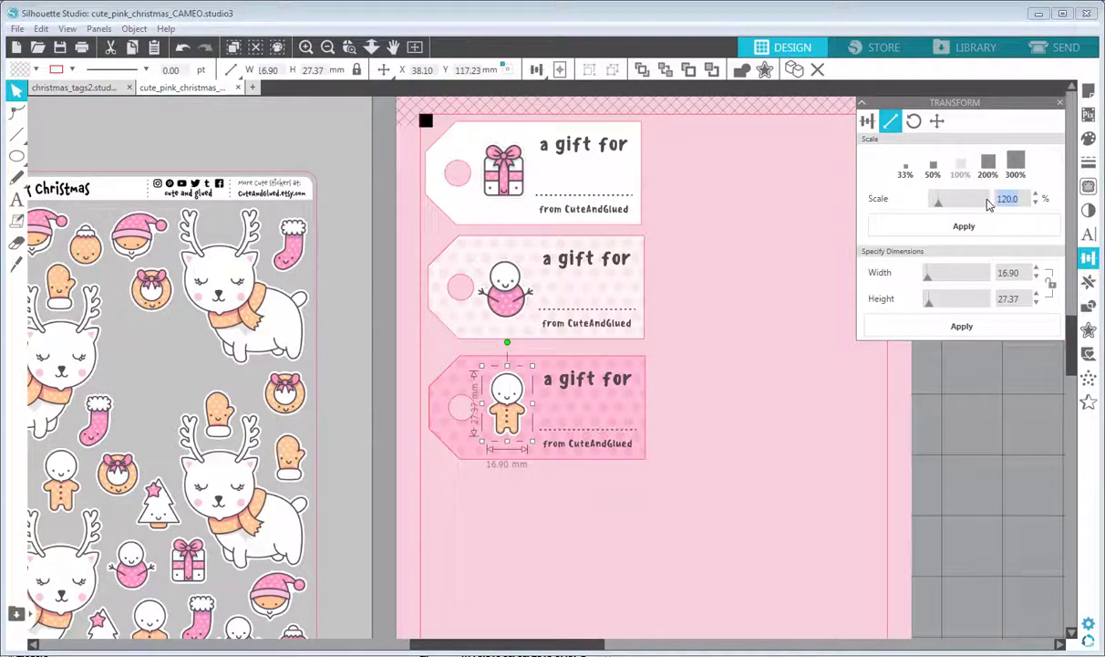
key(Return)
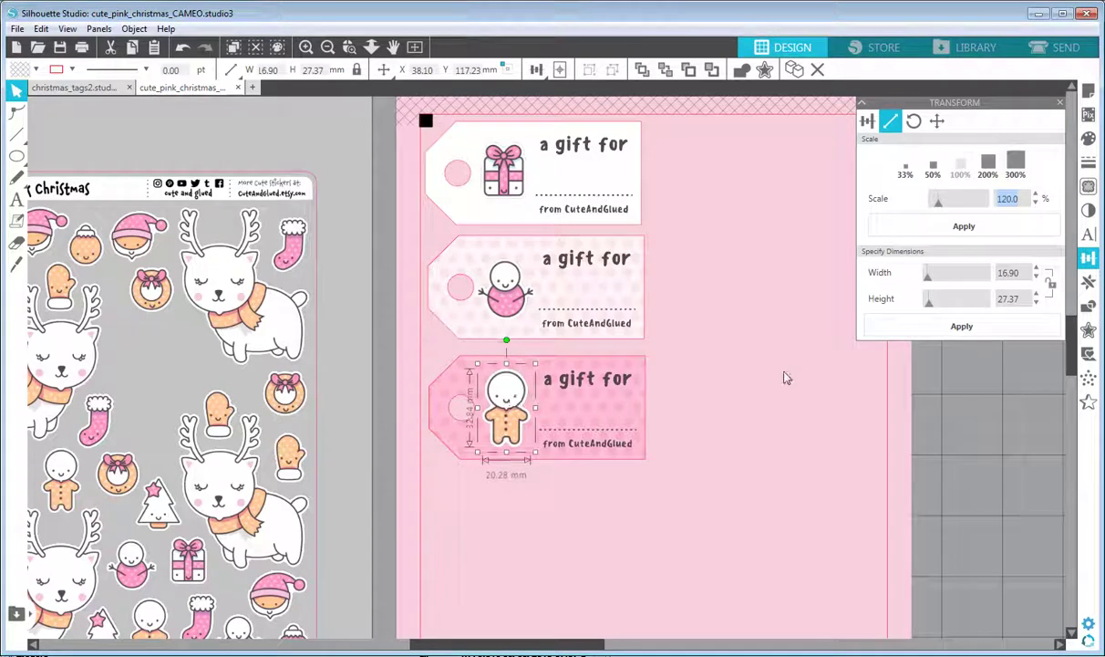
click(507, 305)
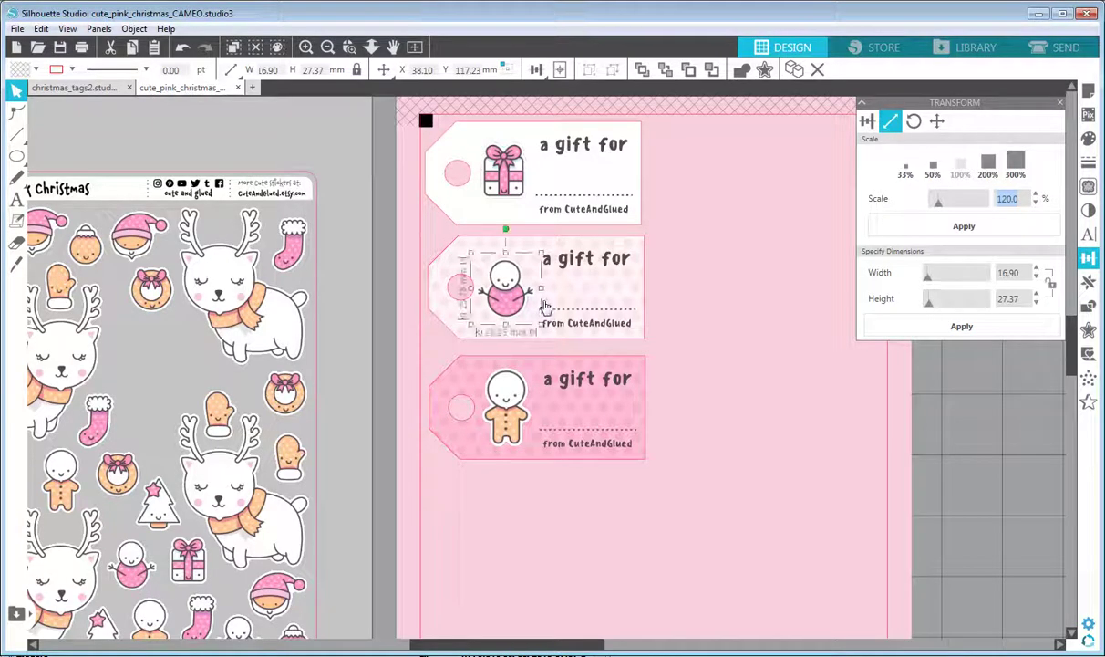
click(504, 169)
click(712, 194)
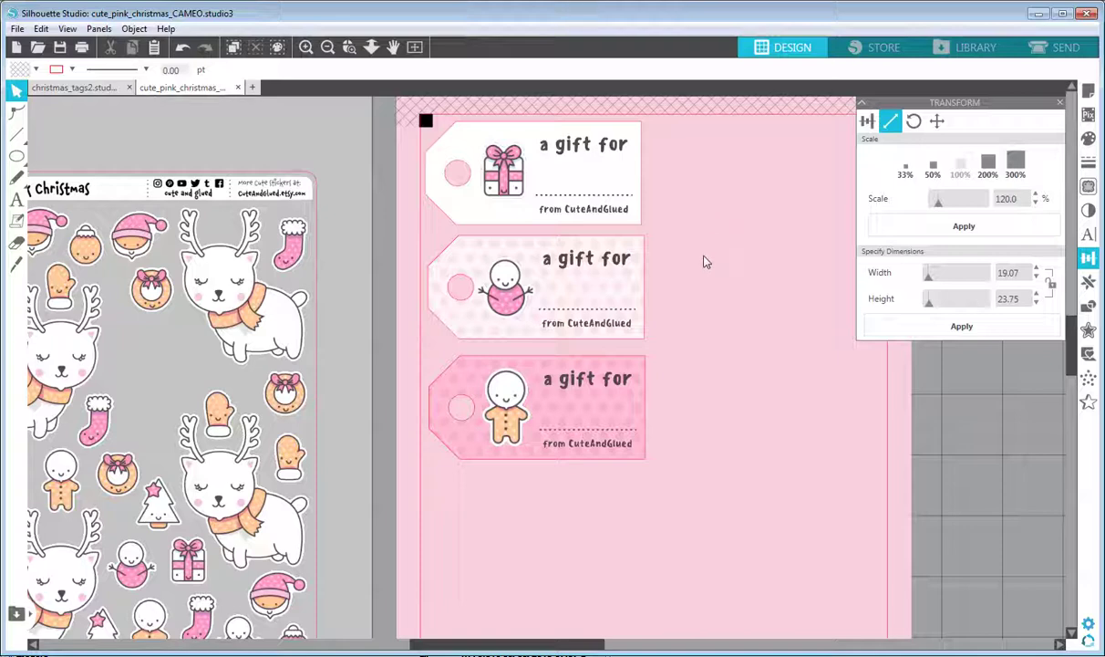
Open the cut settings and set every object on the page to No Cut
scroll(701, 269, up, 2)
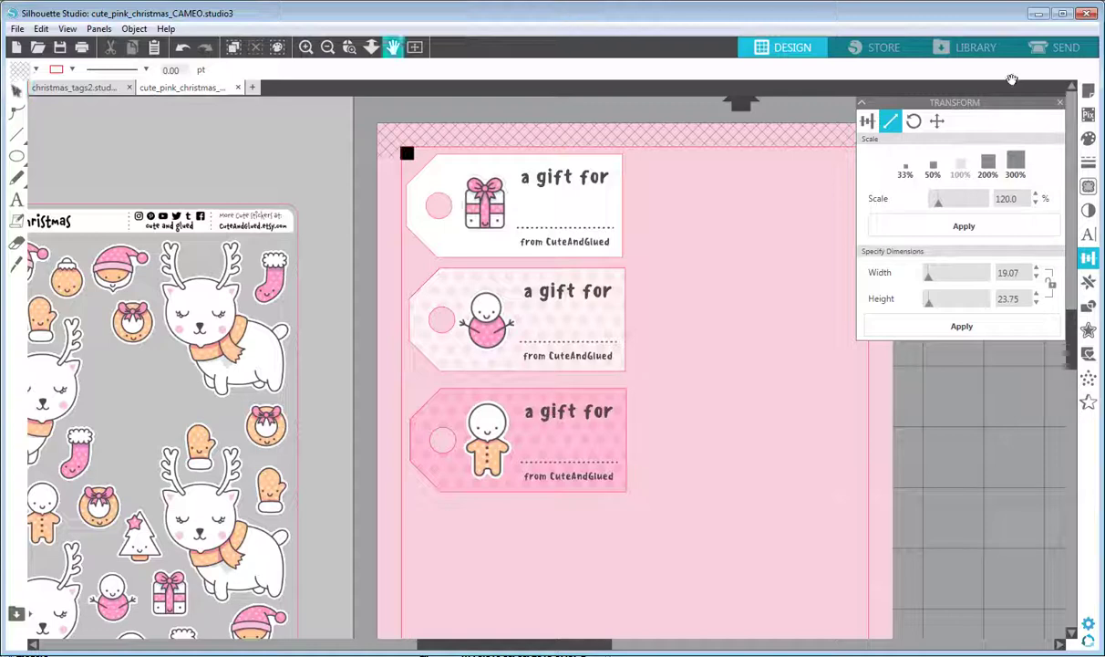
click(1058, 47)
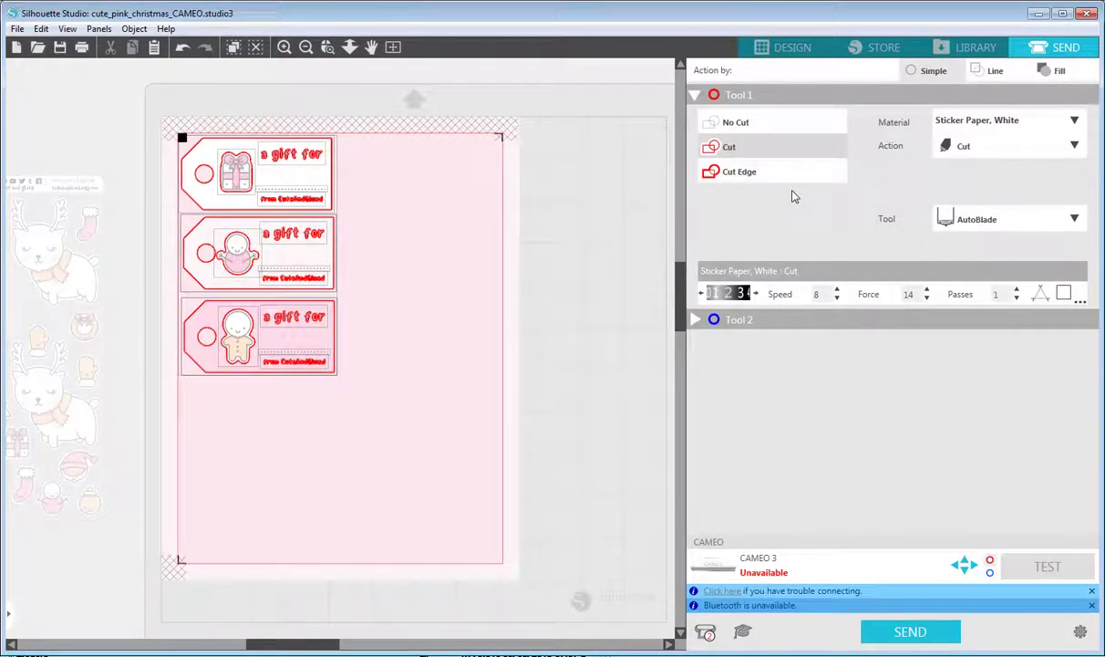
click(744, 127)
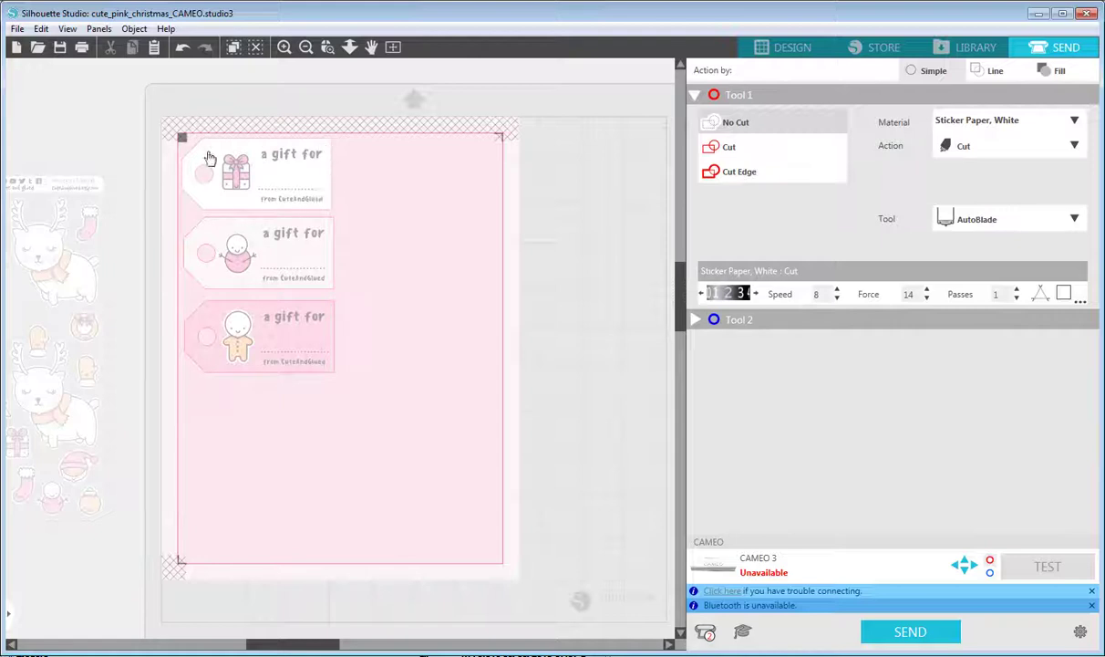
click(284, 46)
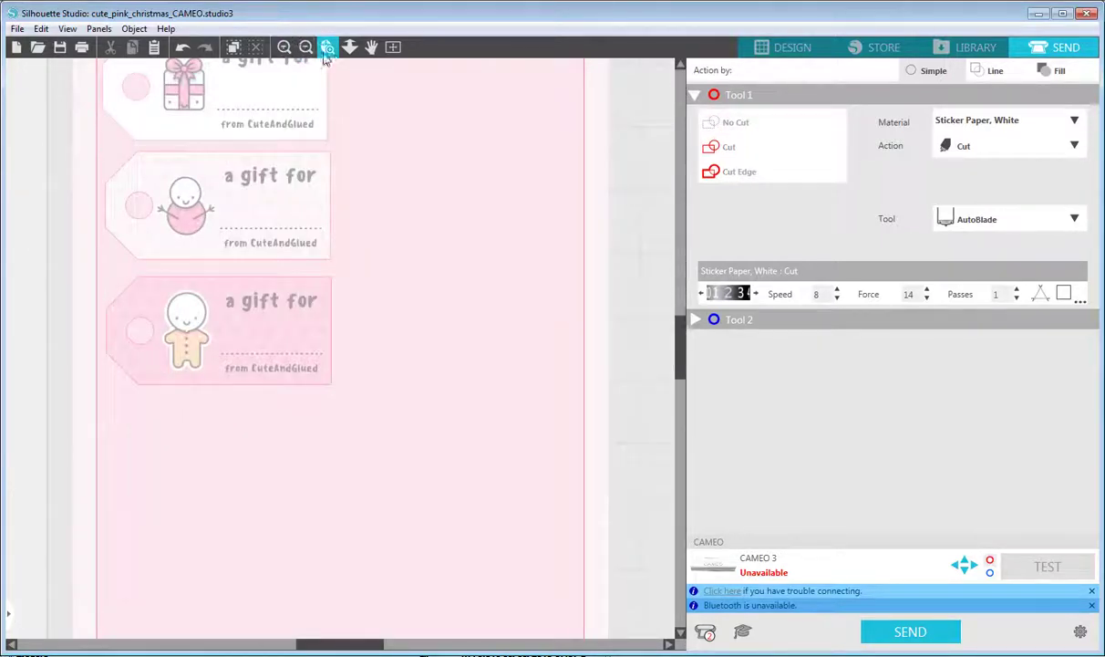
click(371, 48)
drag(396, 182, 630, 321)
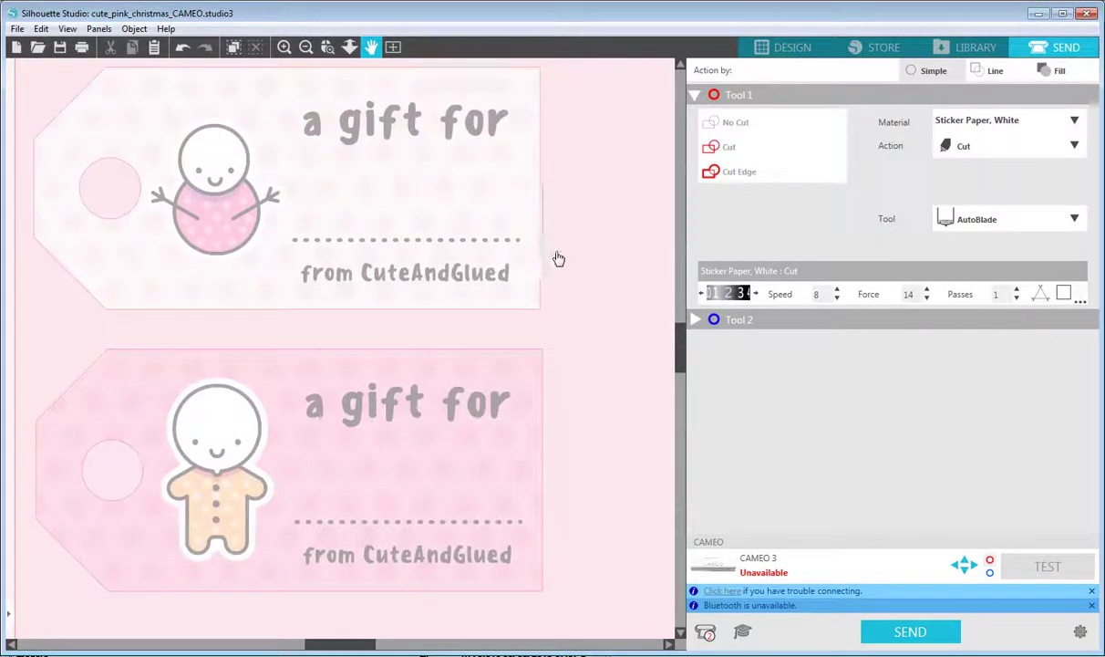
drag(558, 259, 570, 304)
click(41, 28)
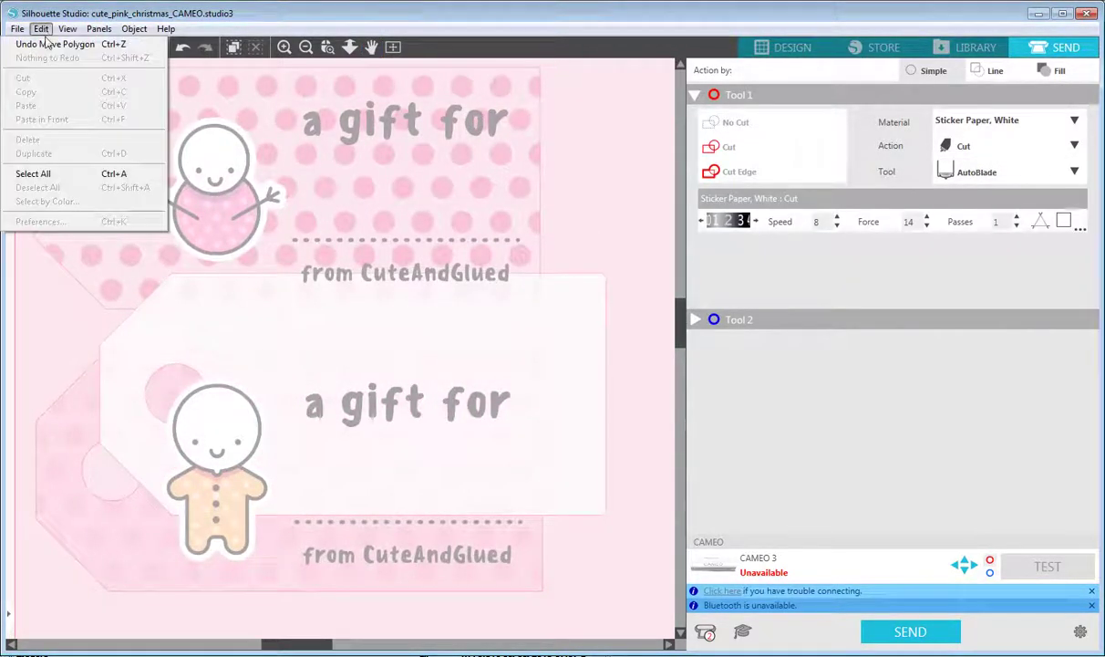
click(51, 43)
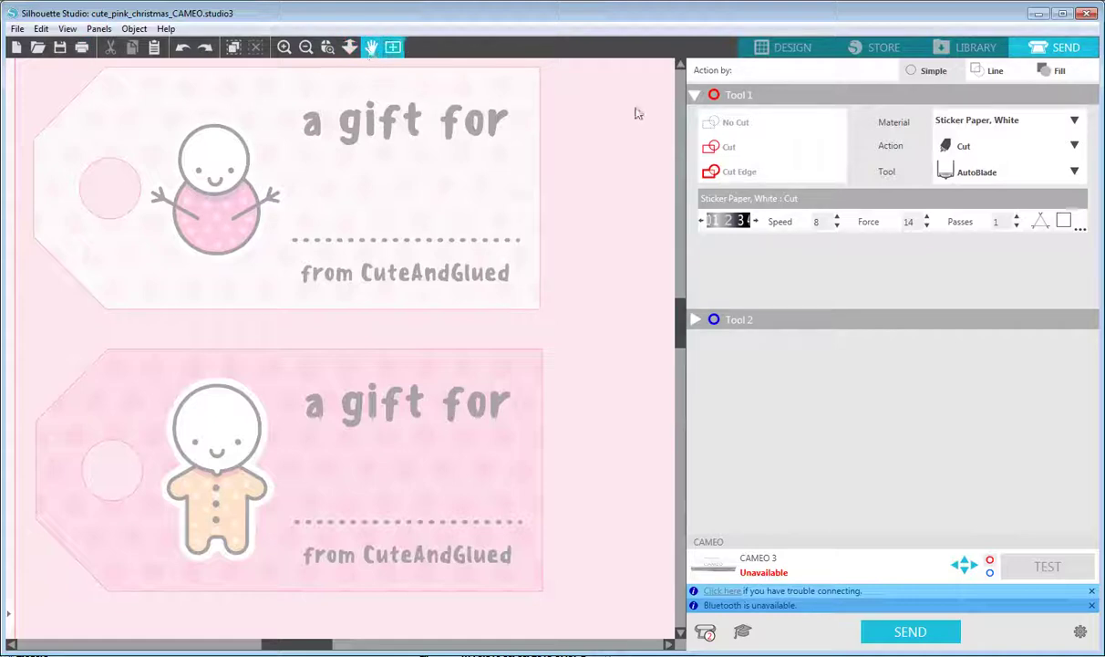
Set the outlines and holes of the first tag and the third tag to Cut
drag(614, 202, 620, 360)
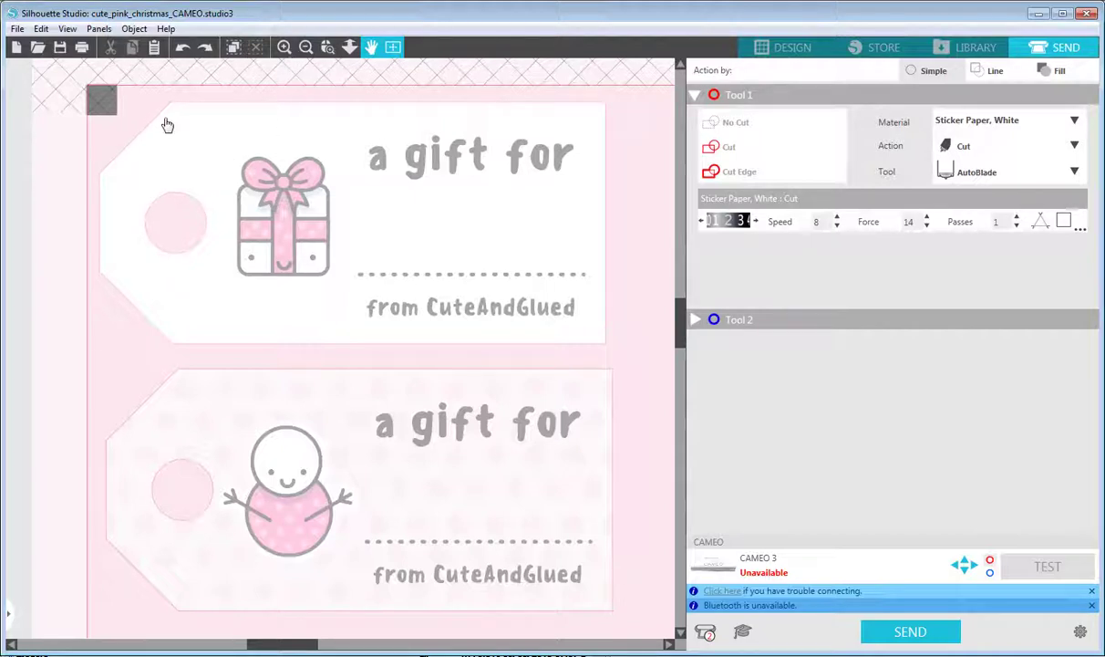
click(727, 146)
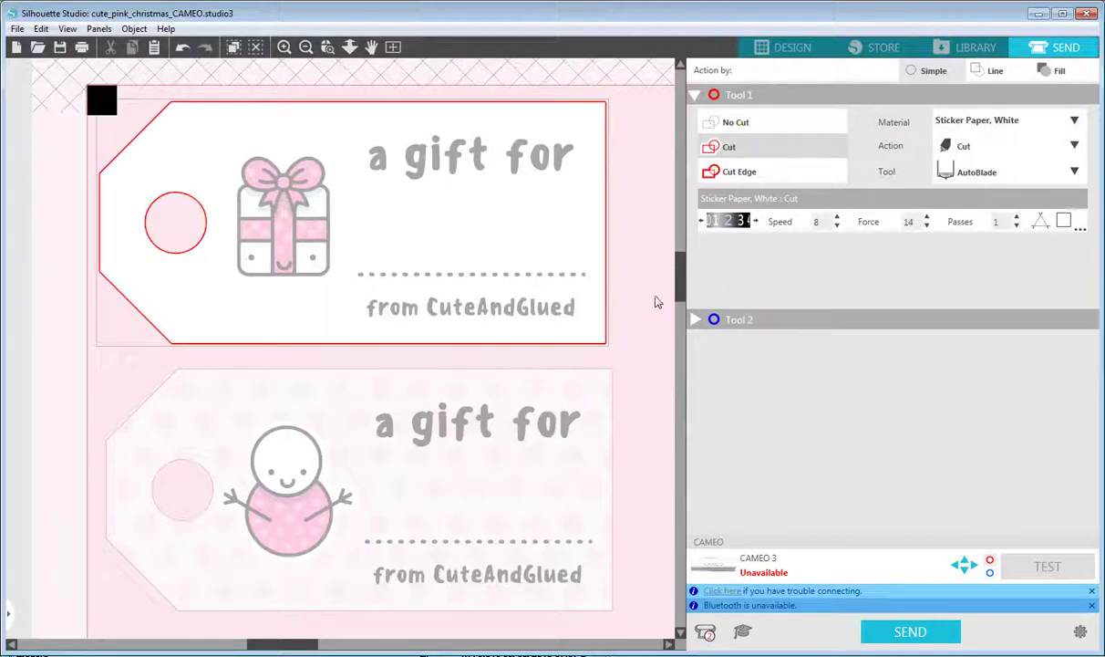
drag(679, 276, 678, 342)
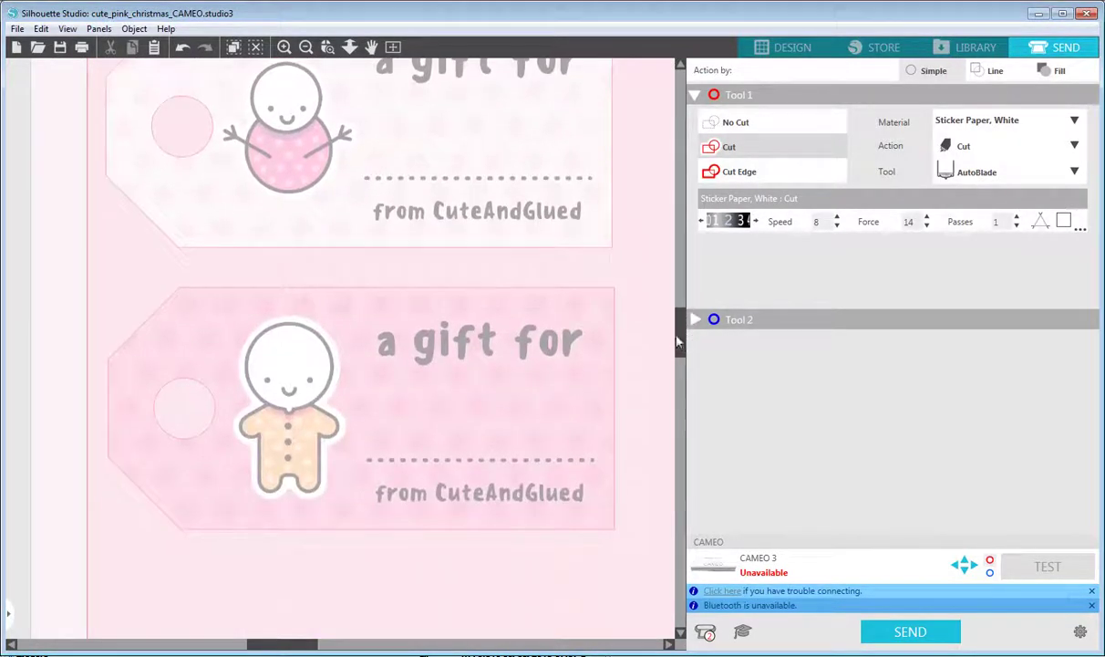
click(312, 303)
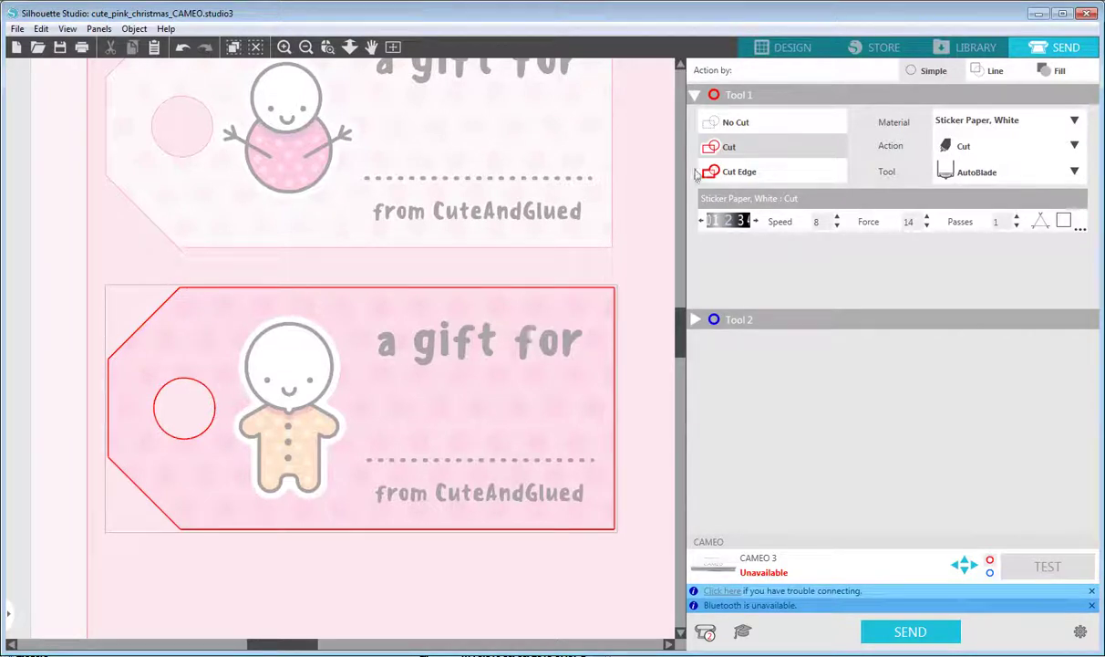
Turn off the pink page grid in the design view and check the tags' cut lines in the cut preview
click(787, 46)
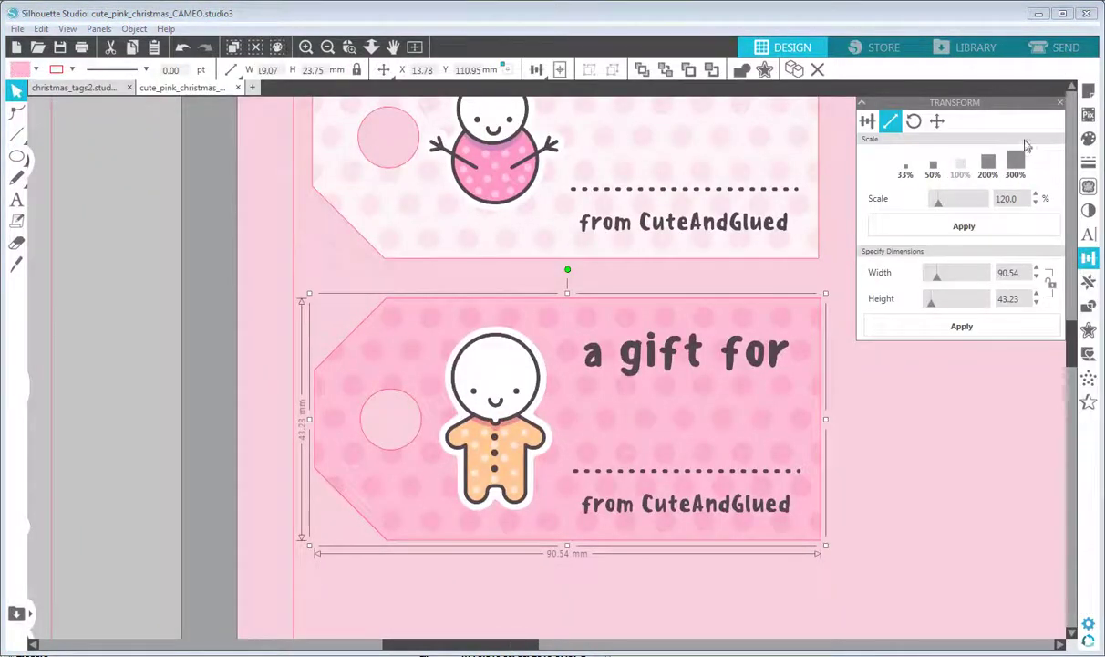
click(891, 123)
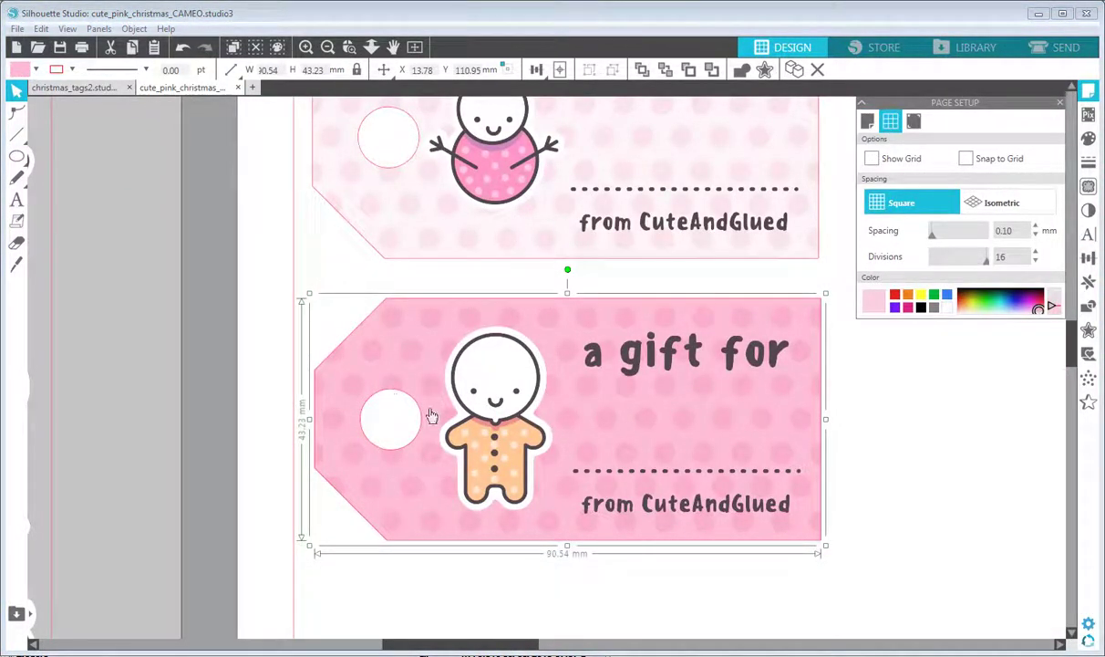
click(1037, 49)
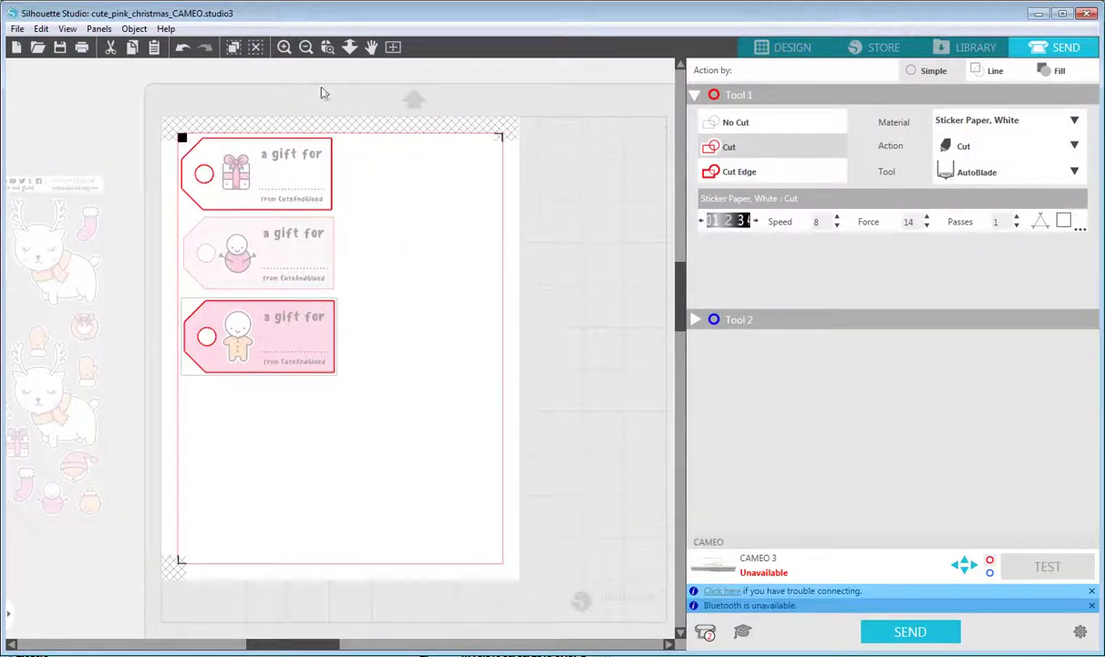
click(283, 47)
drag(236, 155, 498, 173)
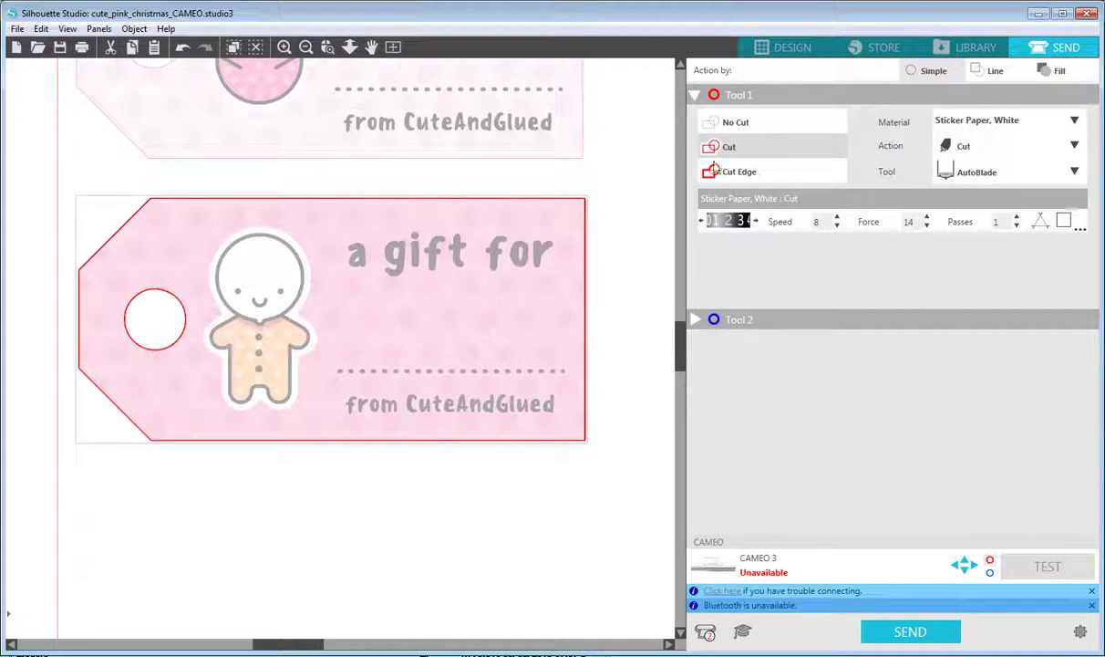
Set every object on the page to No Cut in the cut settings and return to the design view
click(777, 50)
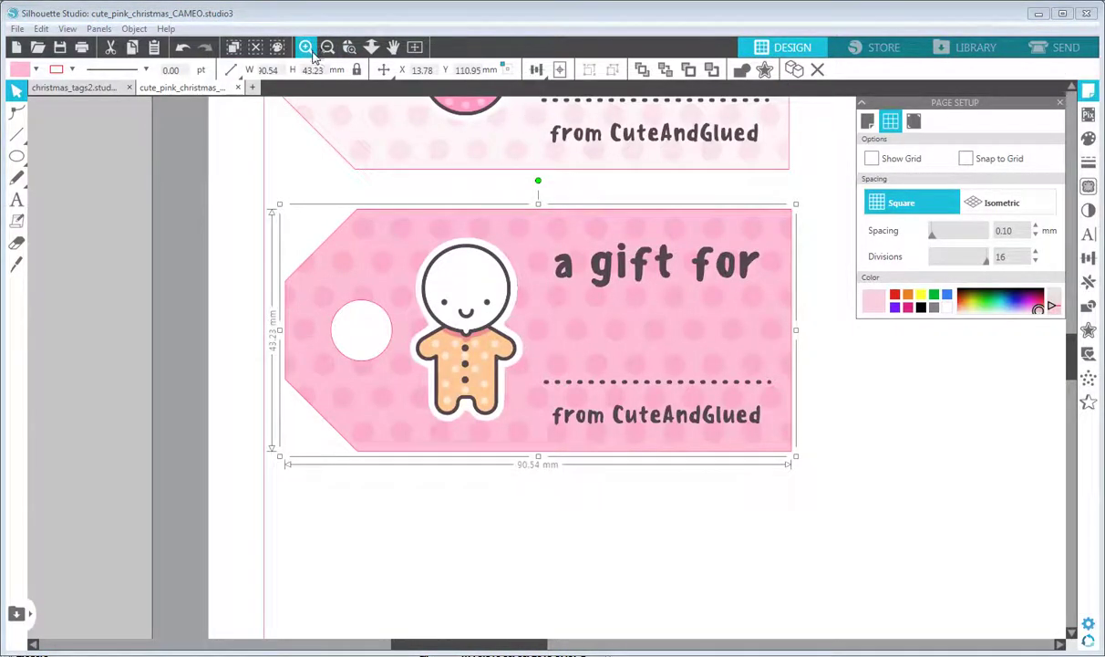
click(326, 46)
click(736, 224)
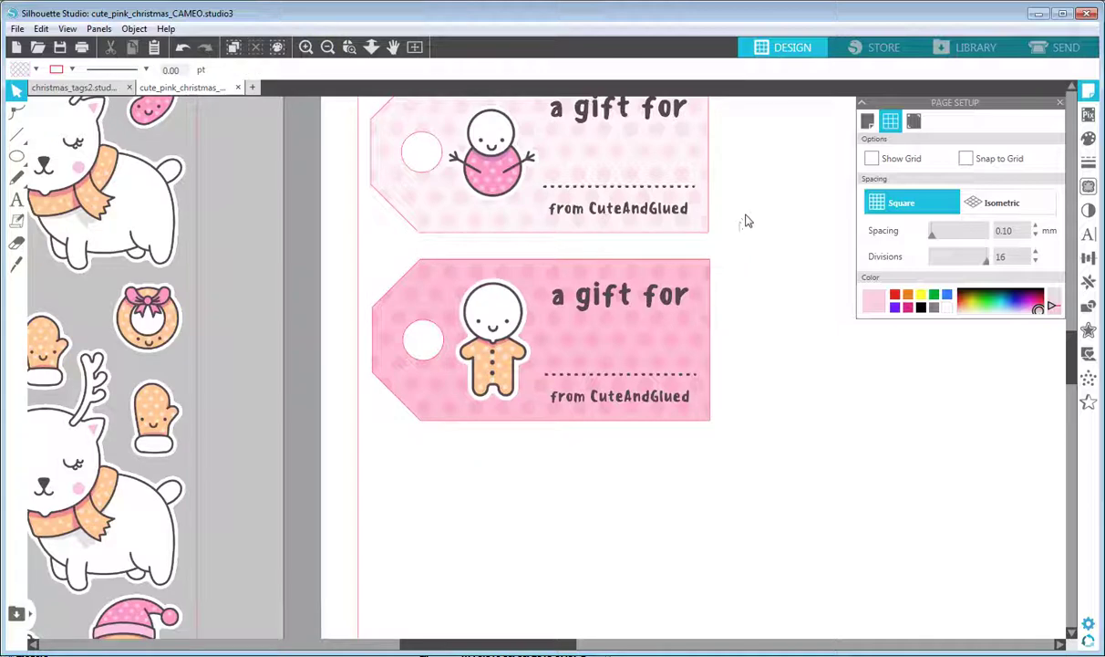
drag(745, 197, 702, 357)
click(327, 46)
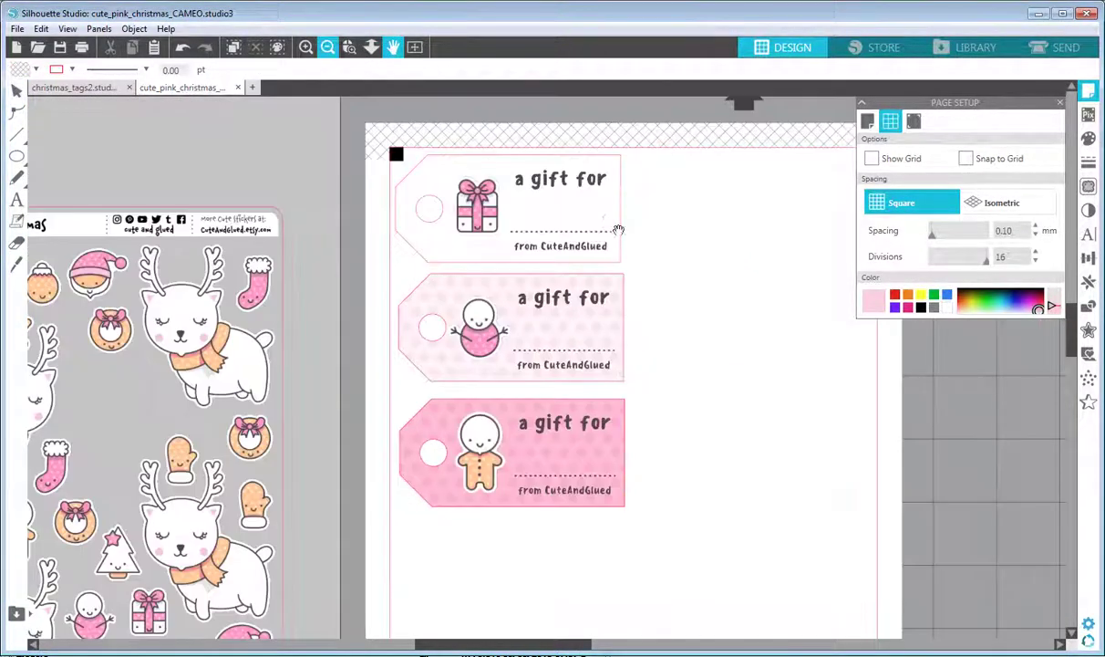
click(1053, 48)
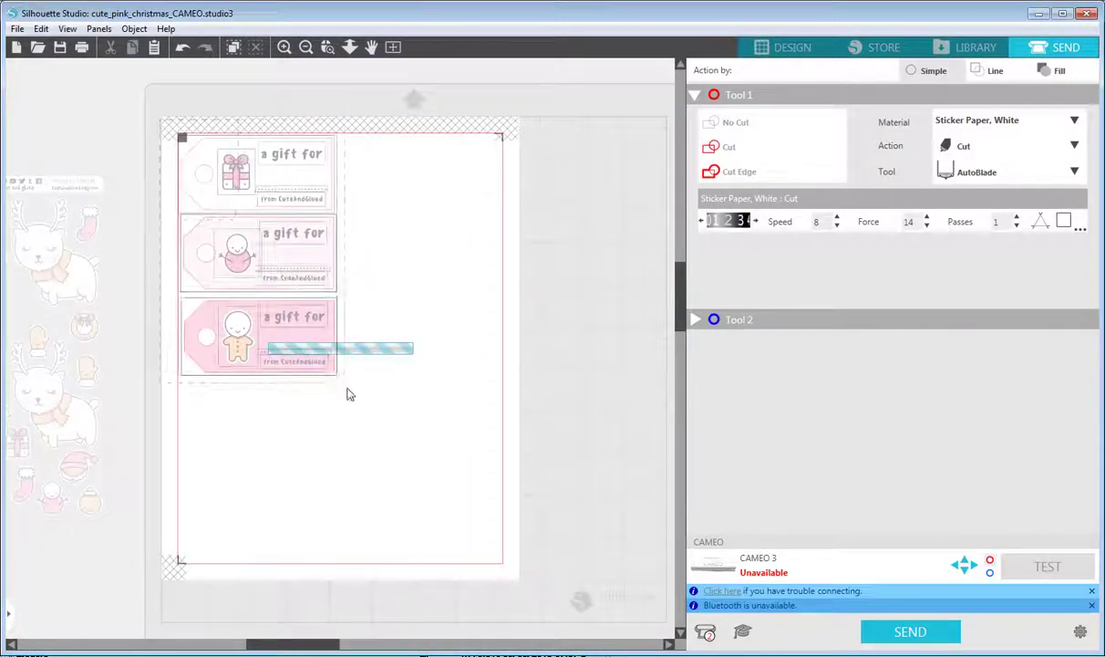
click(740, 128)
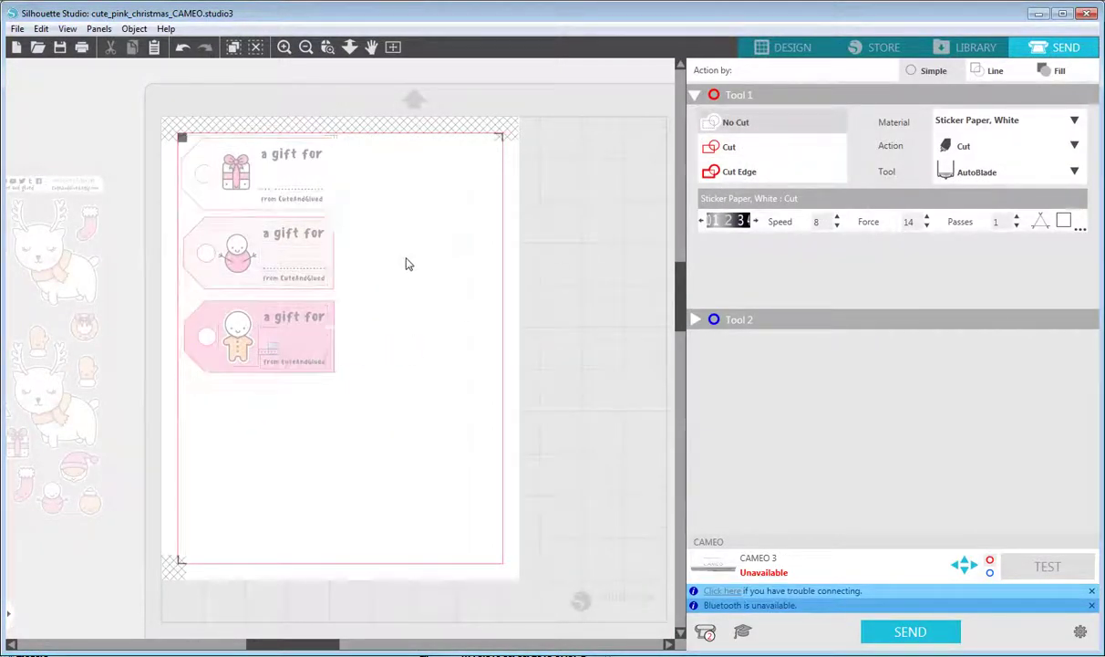
click(786, 47)
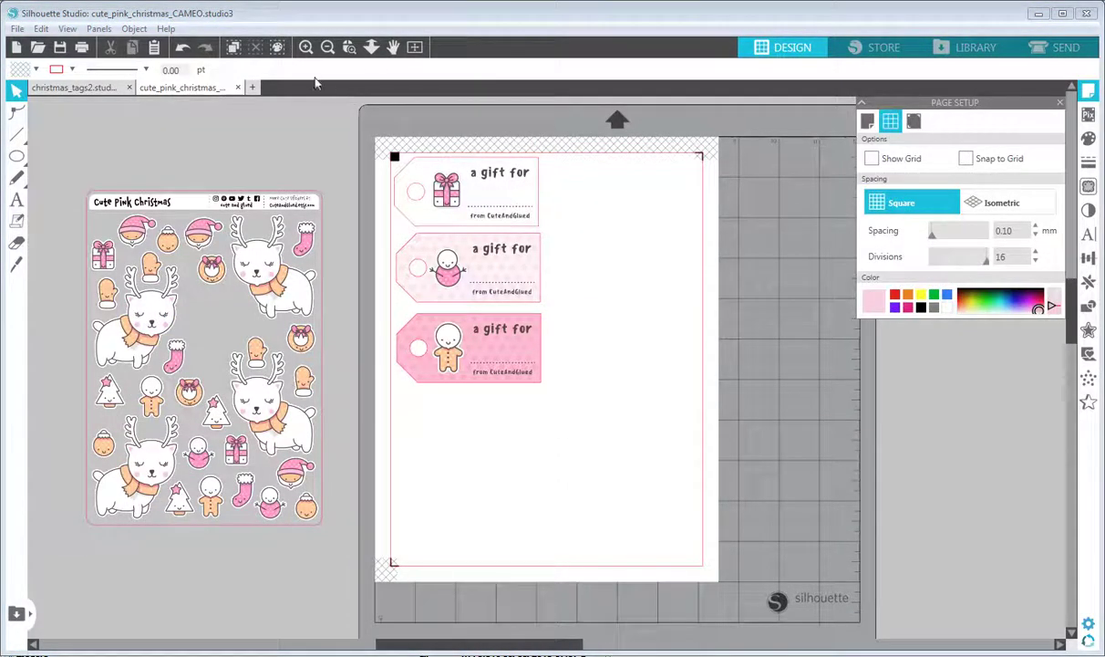
Duplicate the background shapes of all three gift tags, leaving out their stickers and text
click(305, 47)
drag(636, 217, 721, 346)
click(327, 46)
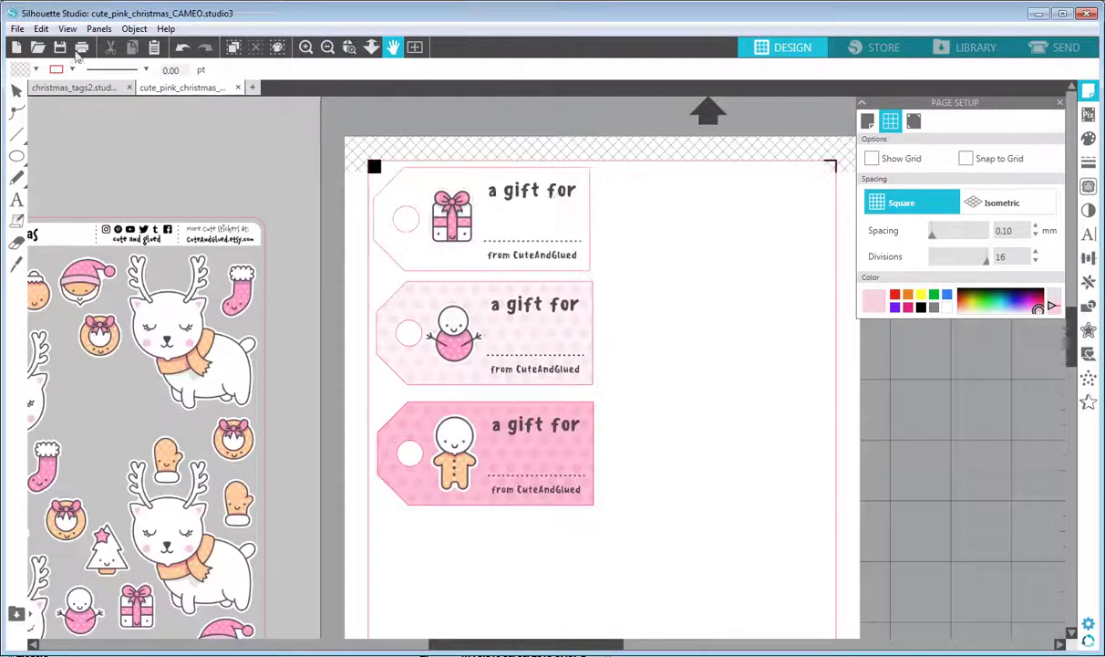
click(17, 88)
click(394, 235)
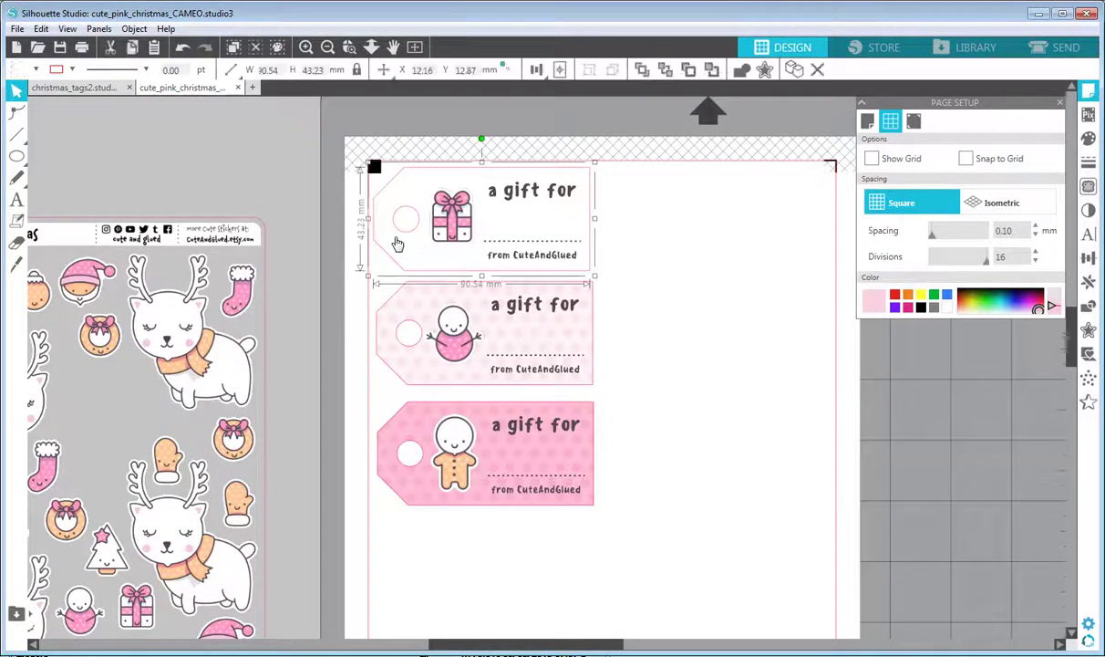
shift+click(401, 303)
shift+click(407, 415)
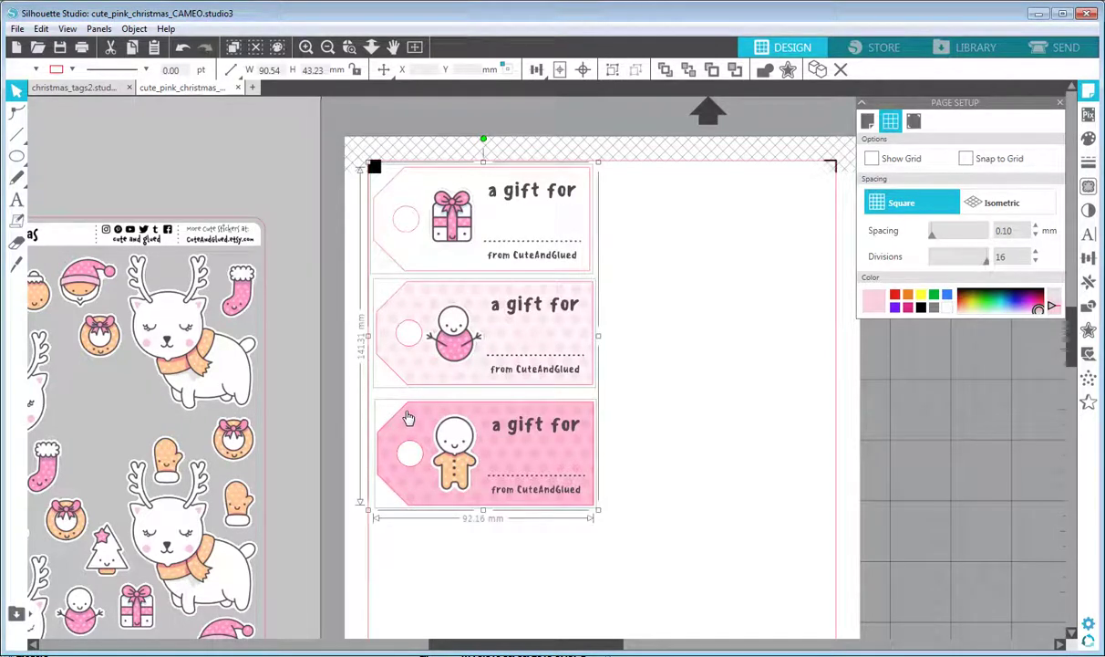
key(k)
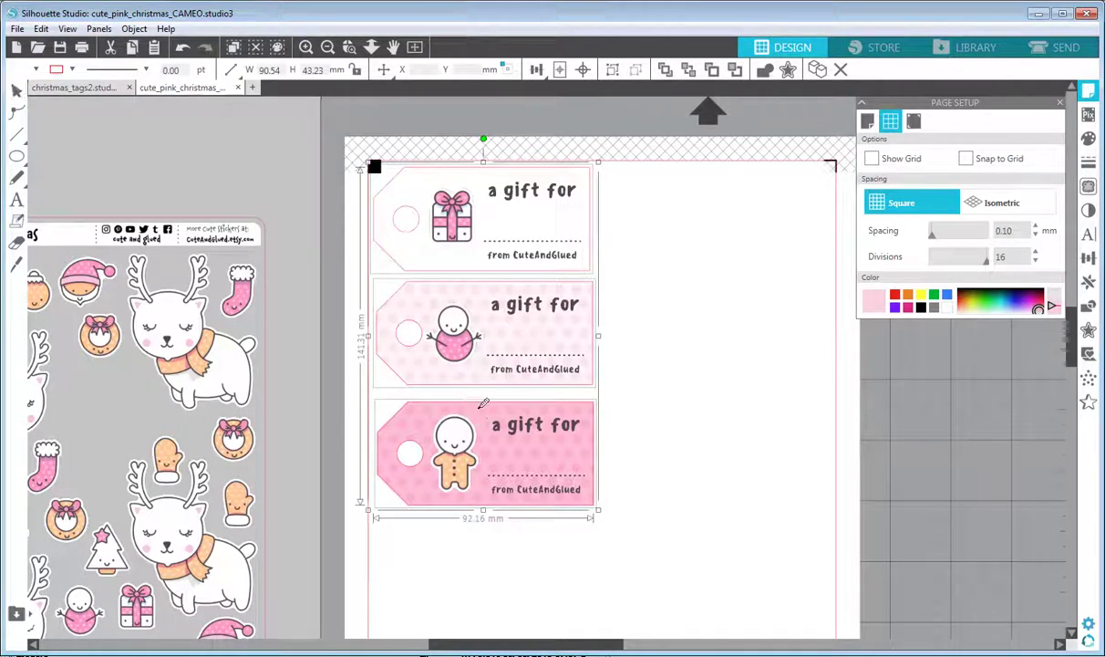
key(Escape)
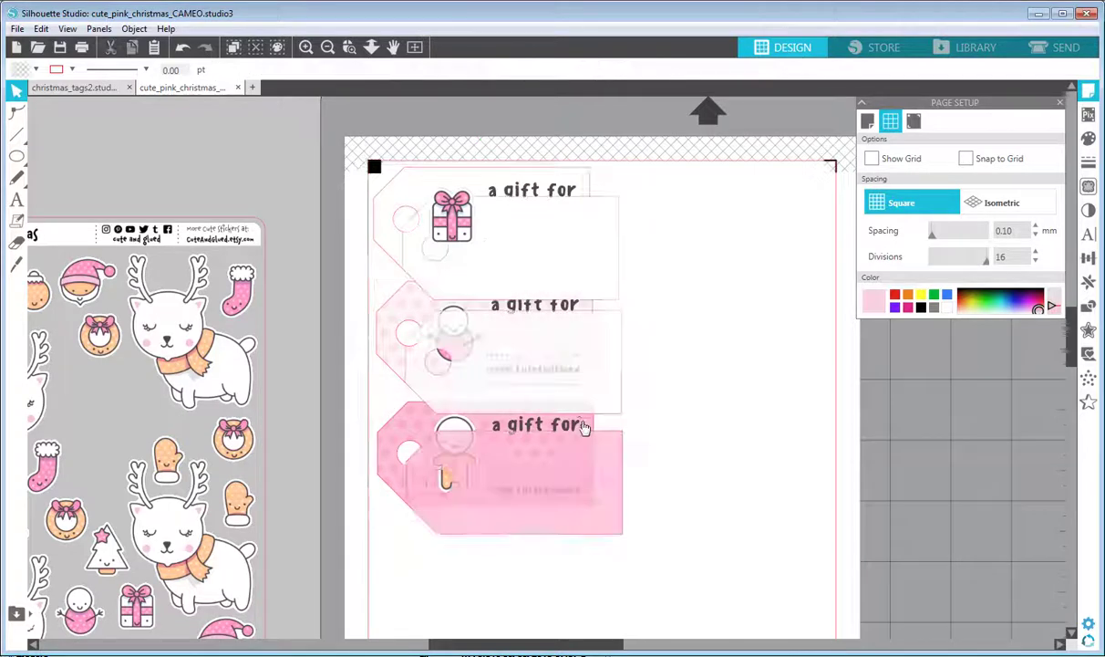
Move the three copied tag shapes together into the empty page area beside the original tags
click(588, 296)
shift+click(602, 383)
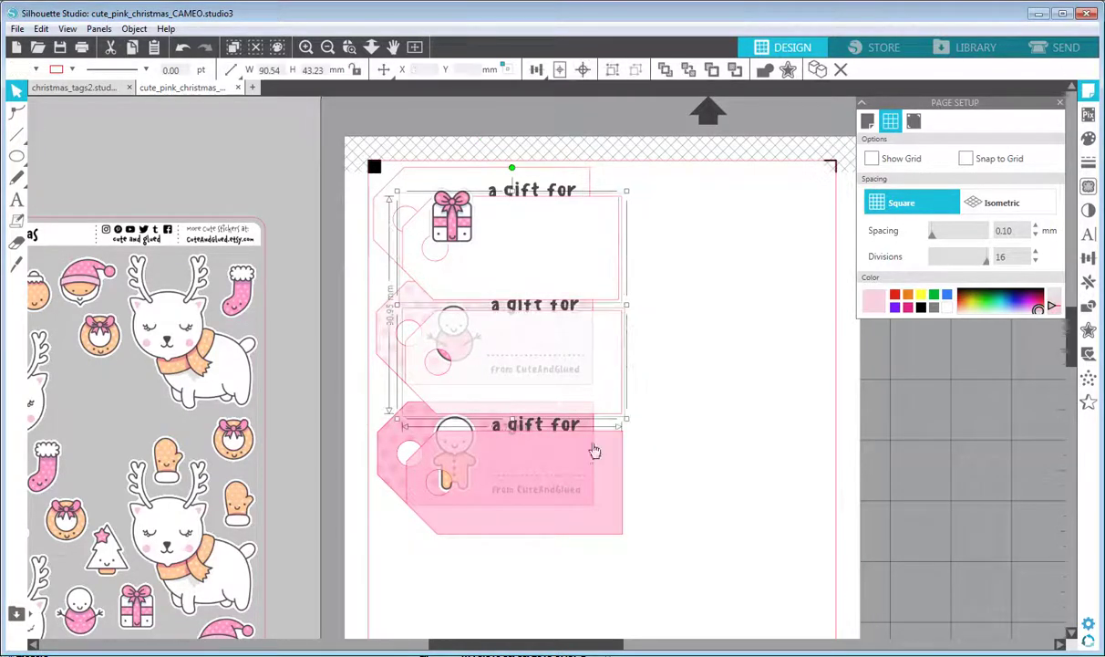
shift+click(602, 465)
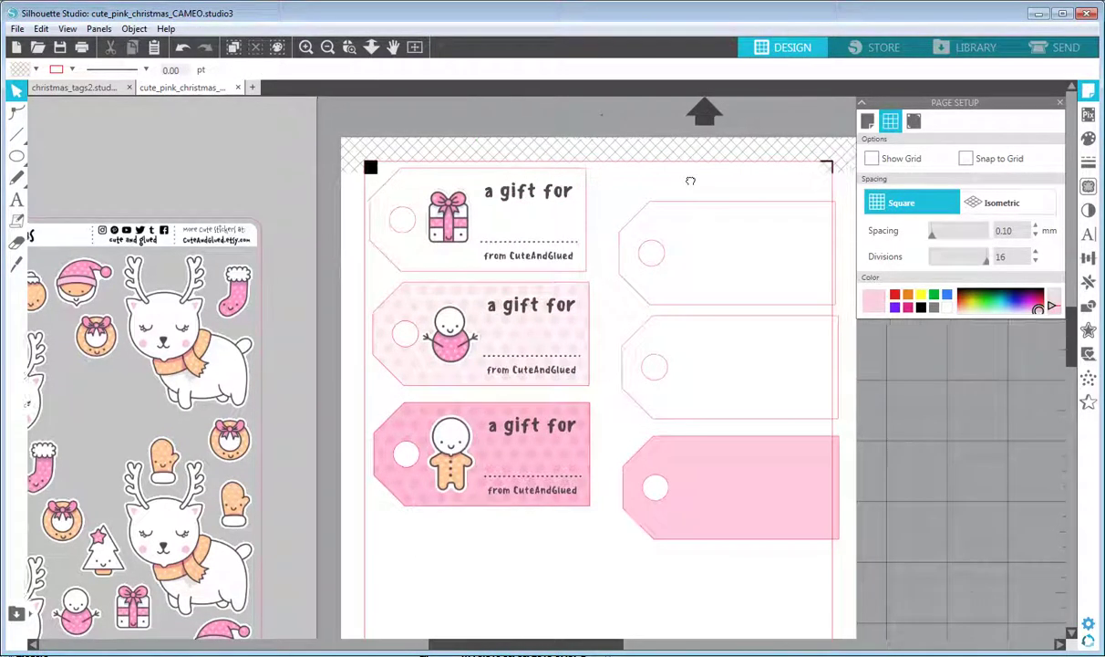
drag(690, 180, 584, 173)
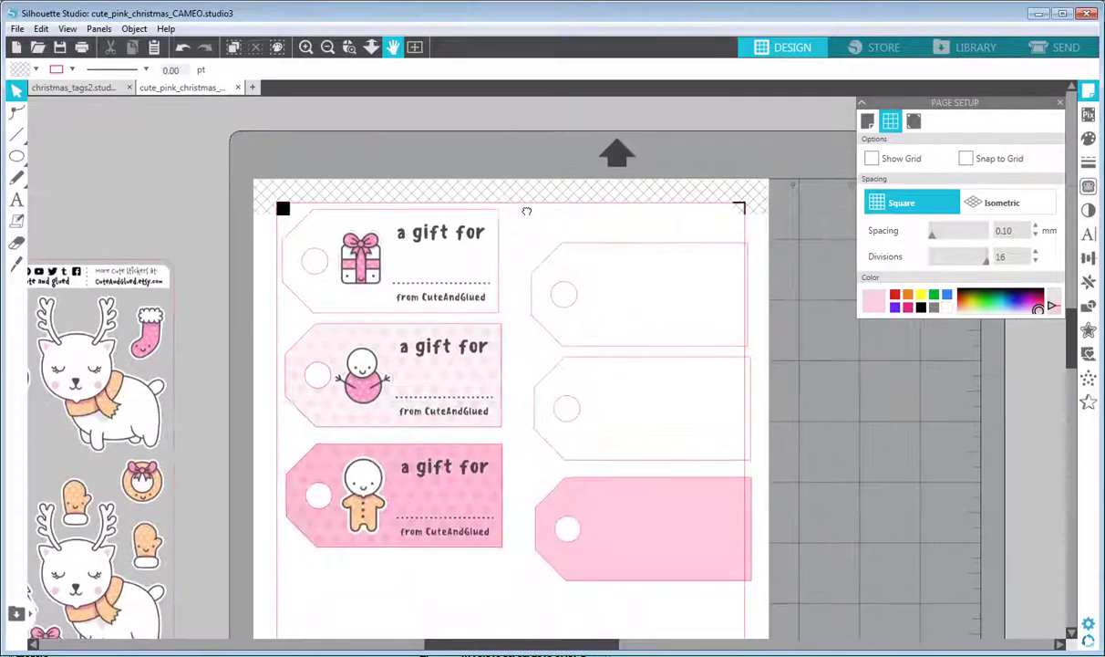
Give the three copied tag shapes a transparent fill and a violet line color
click(17, 91)
drag(545, 187, 634, 507)
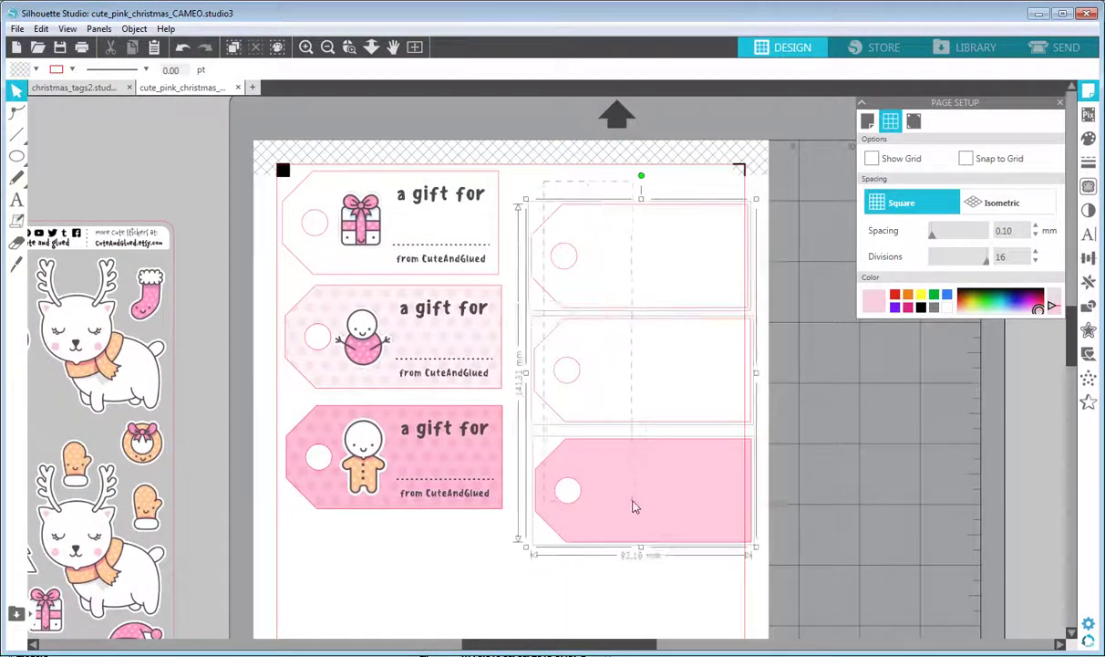
click(35, 72)
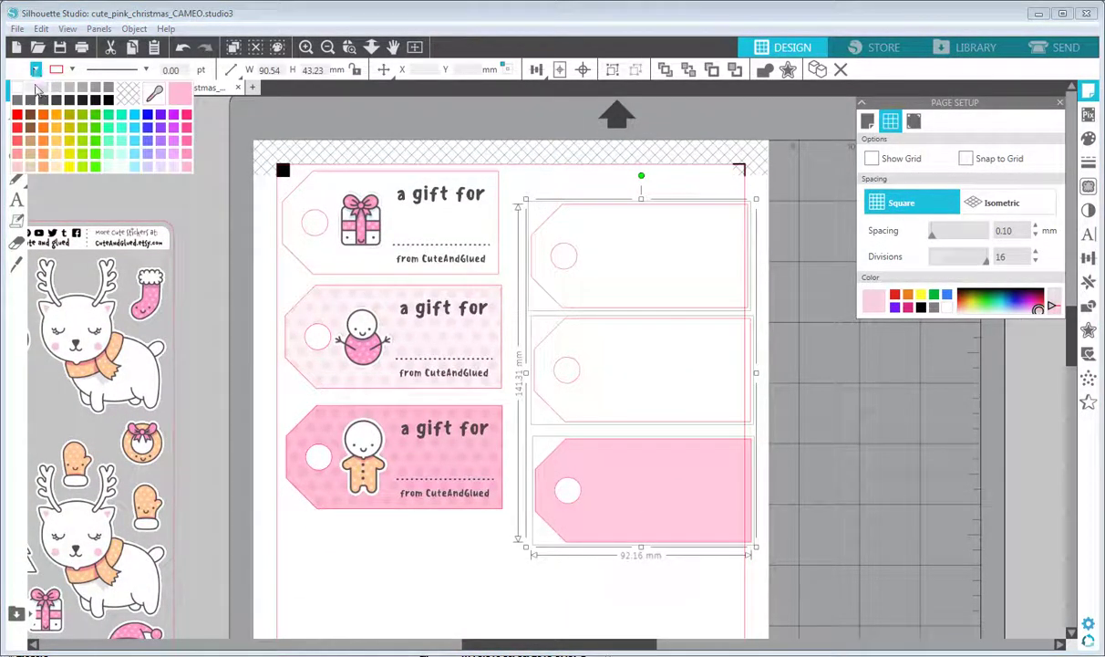
click(116, 91)
click(72, 71)
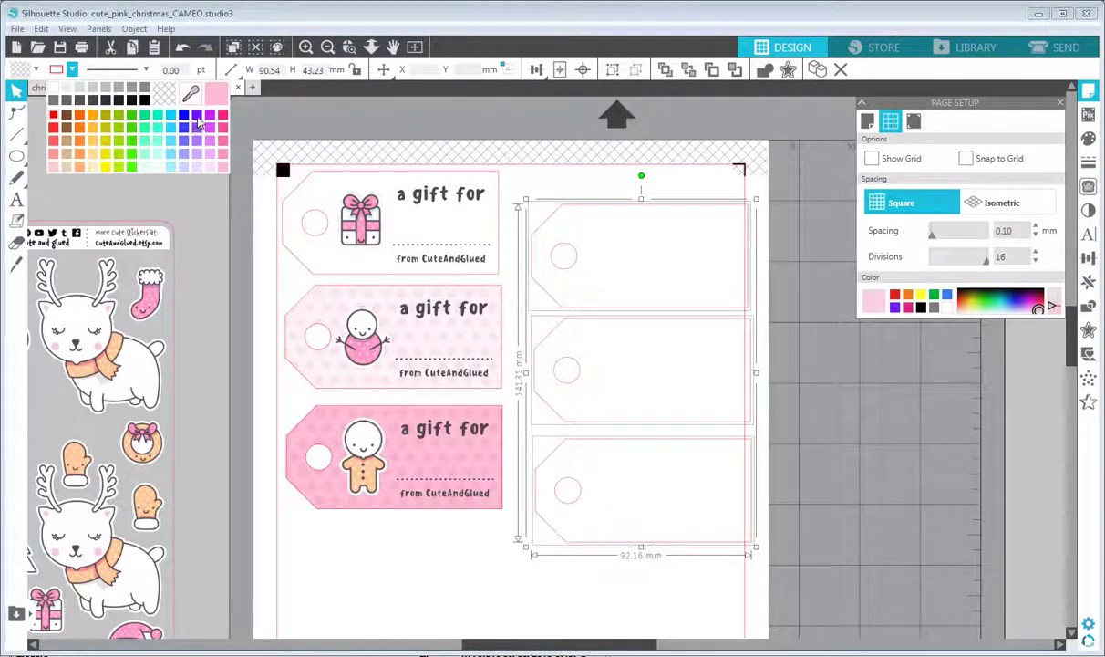
click(186, 114)
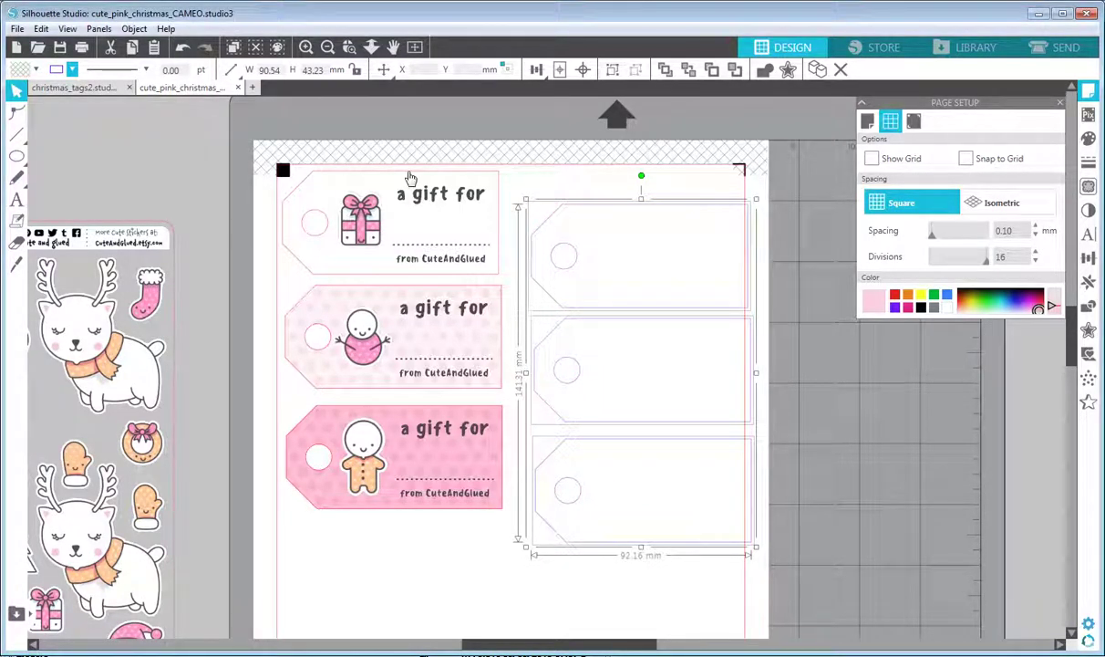
Create an internal offset of 1 mm with sharp corners for the three violet tag outlines
click(1088, 330)
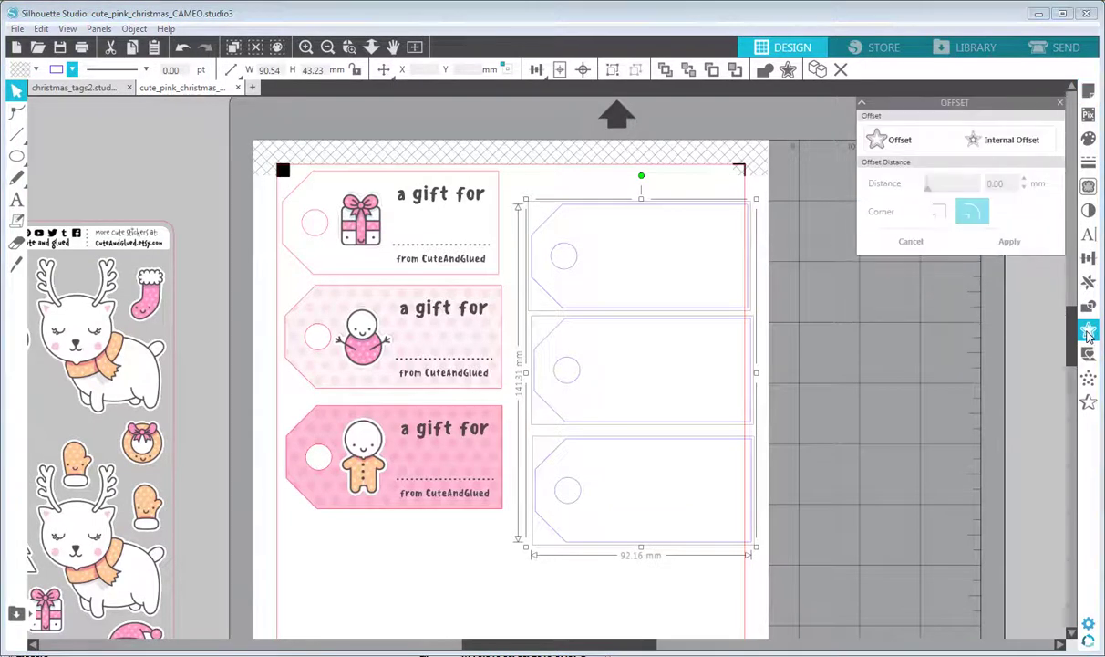
click(986, 146)
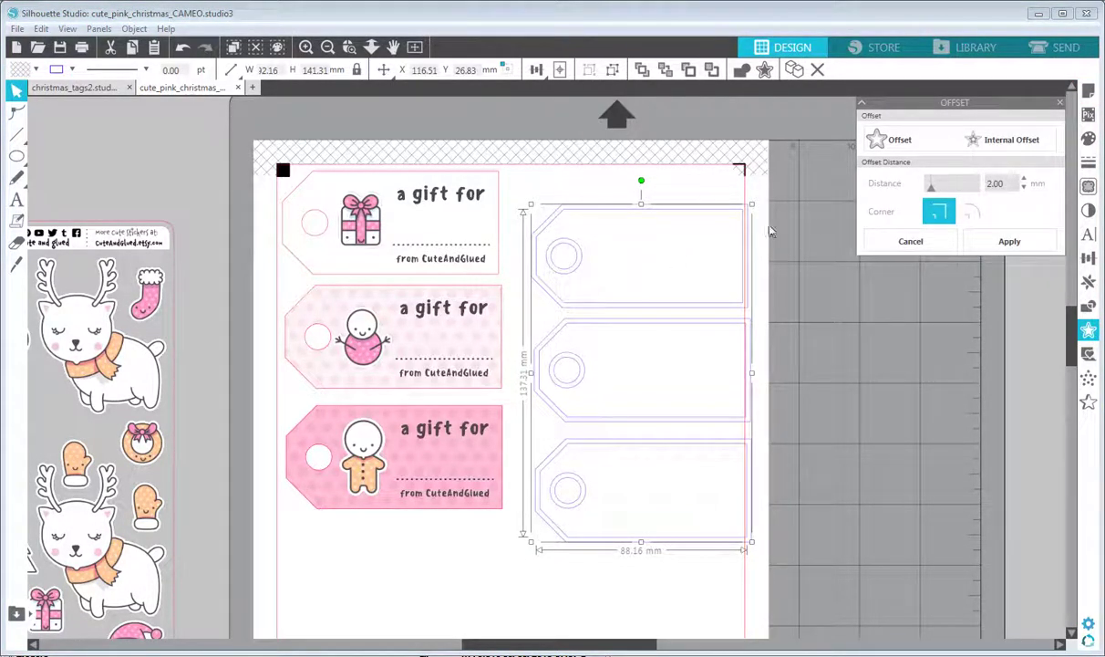
double_click(999, 183)
text(1)
key(Return)
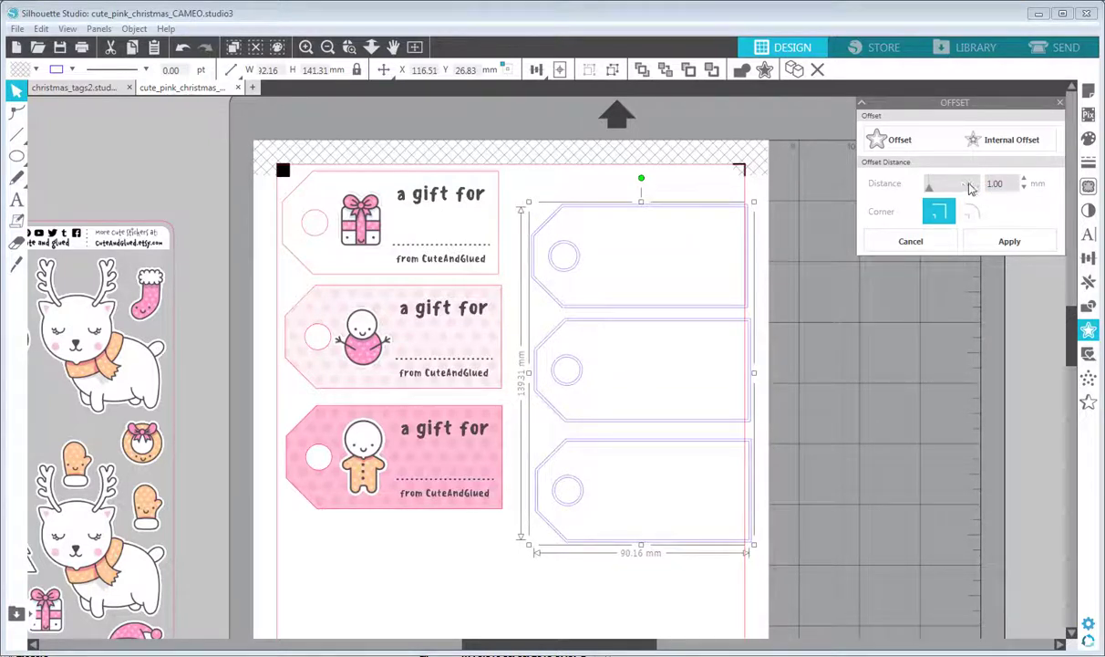
click(999, 244)
Delete the outer violet outline of each copied tag, keeping only the inner offset outlines
click(681, 229)
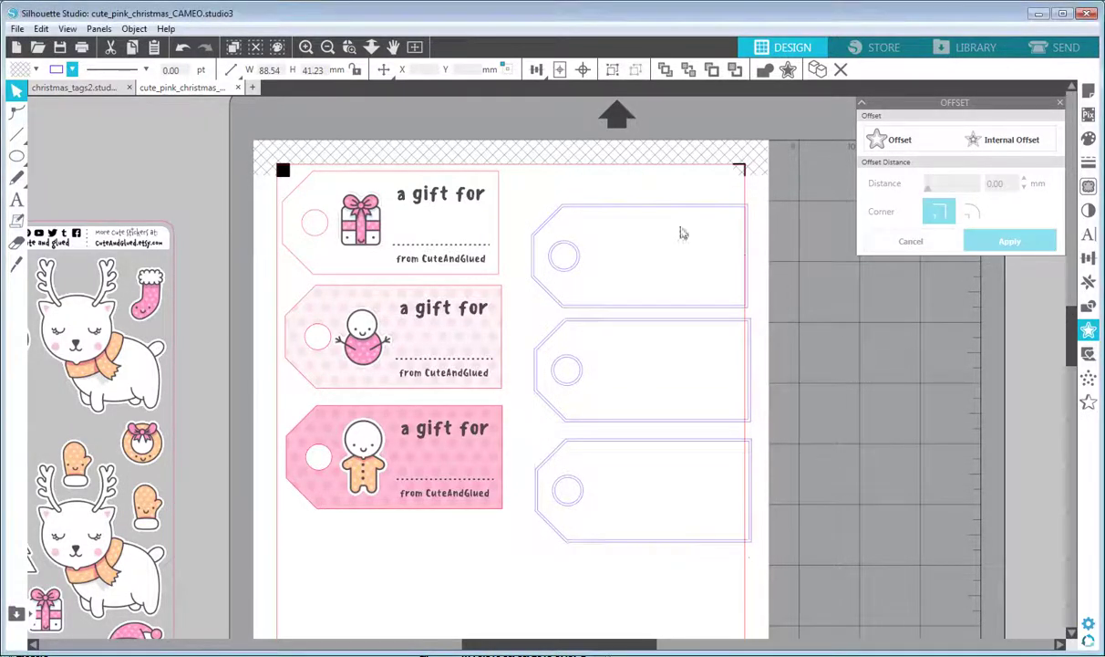
drag(762, 193, 748, 279)
key(Delete)
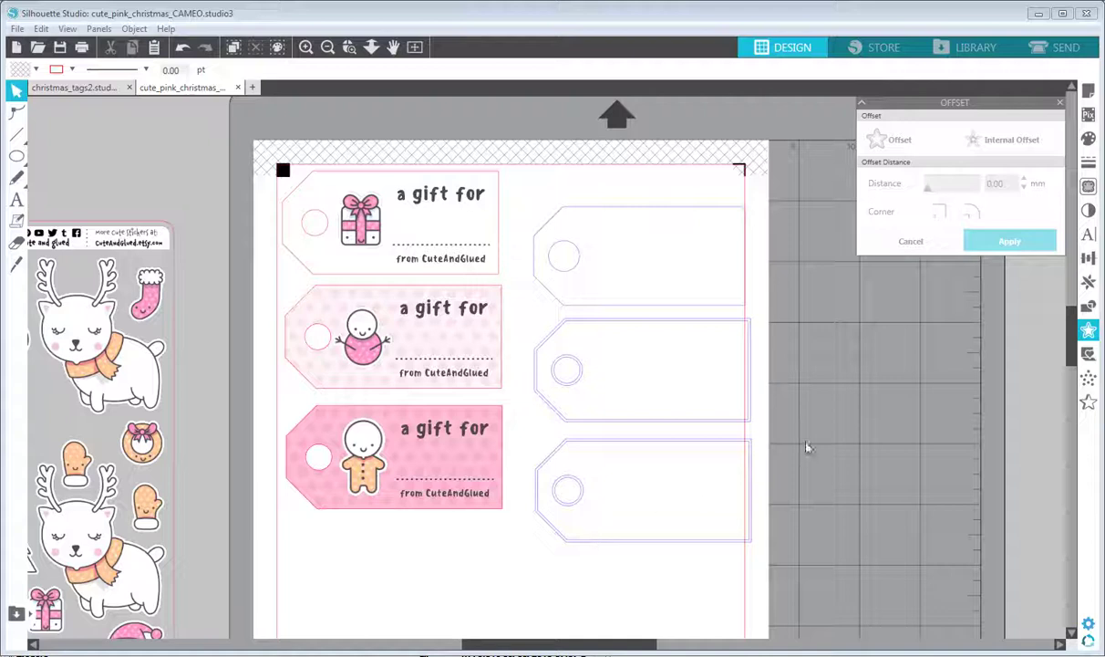
drag(757, 312, 754, 342)
click(773, 447)
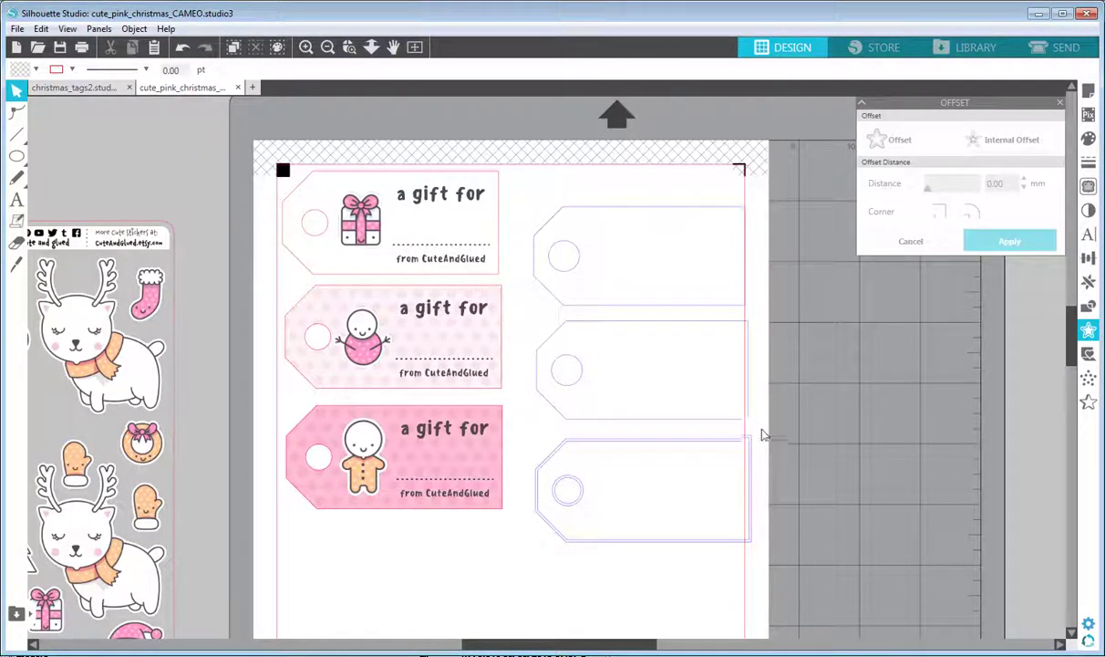
click(753, 447)
click(765, 466)
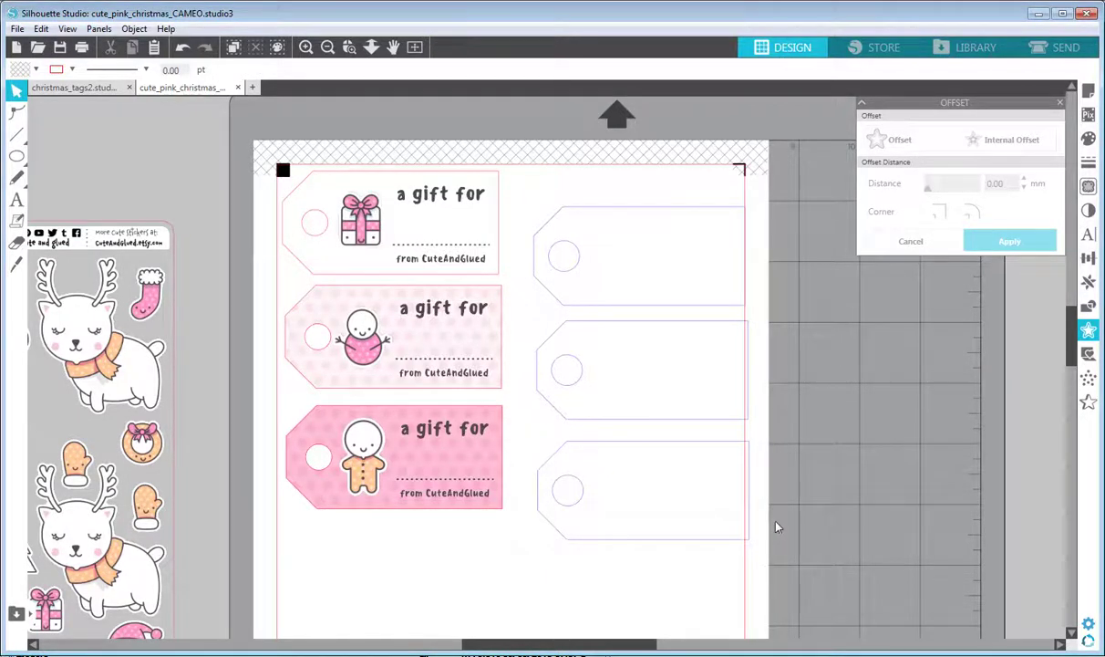
Move the three violet offset outlines onto the matching original tags and check their alignment around the edges and holes
drag(777, 547, 540, 225)
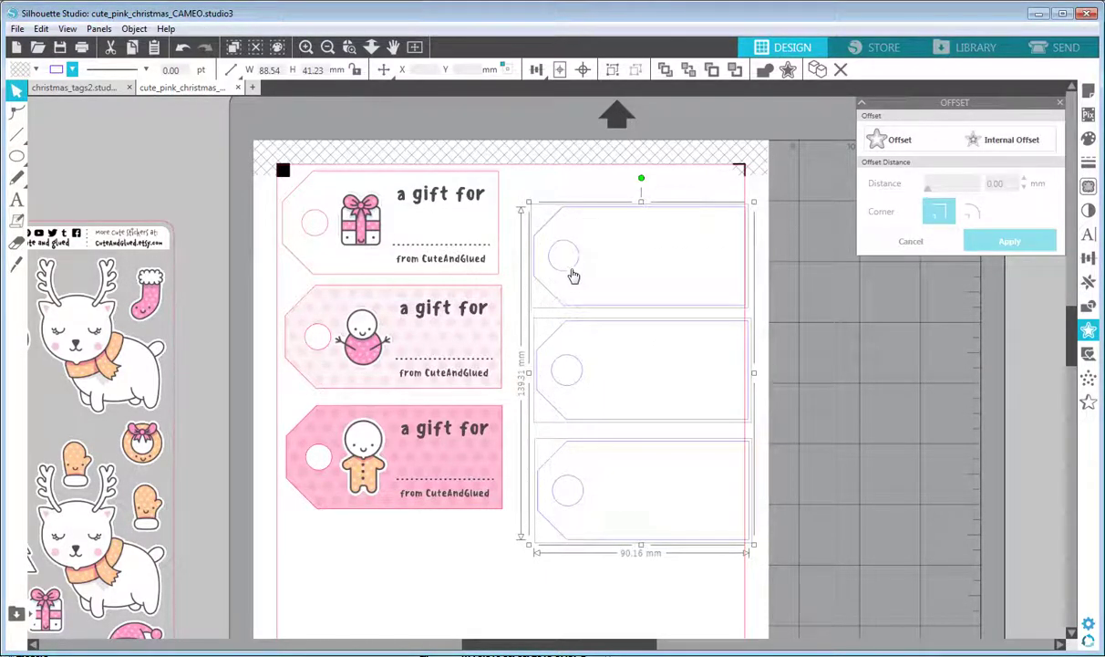
drag(571, 274, 324, 240)
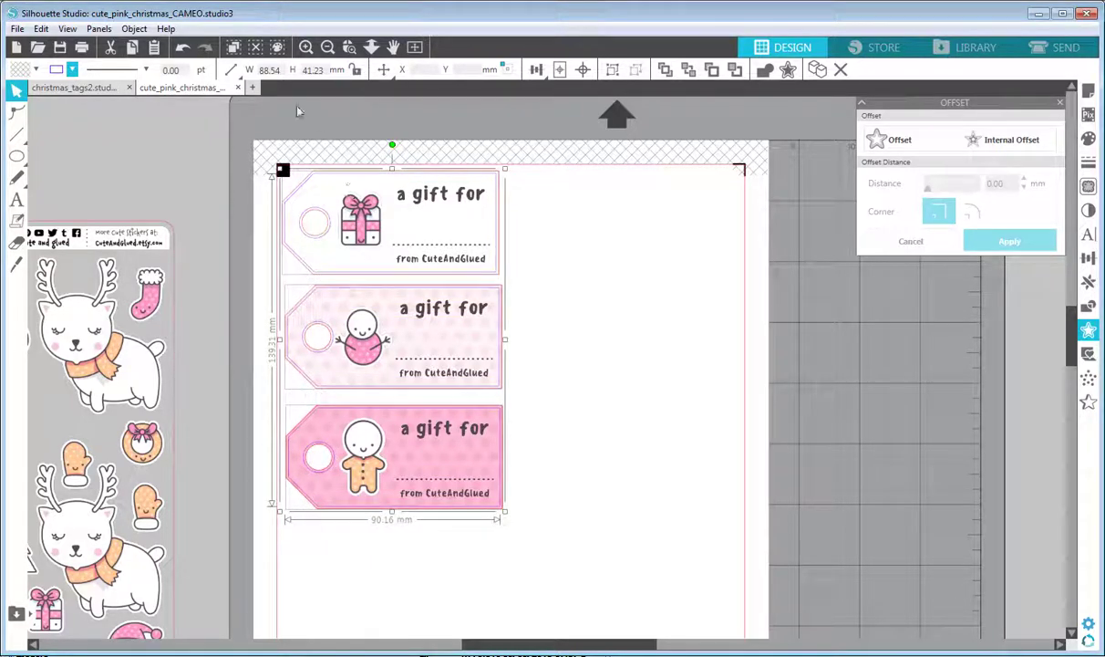
click(306, 47)
click(305, 47)
click(305, 47)
click(393, 46)
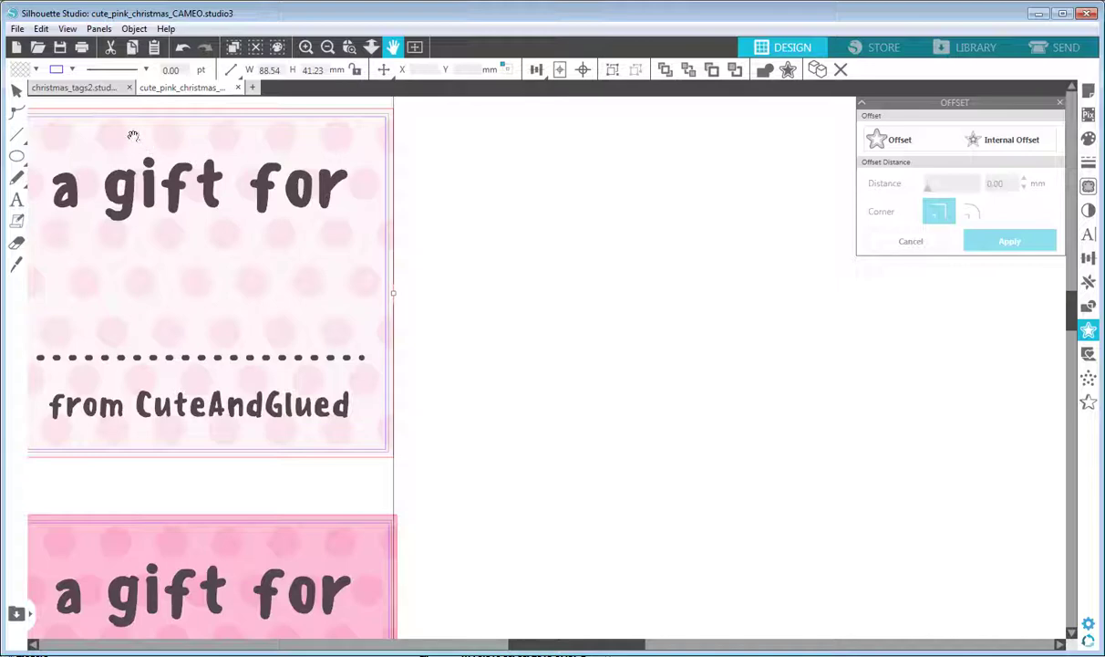
drag(134, 136, 309, 253)
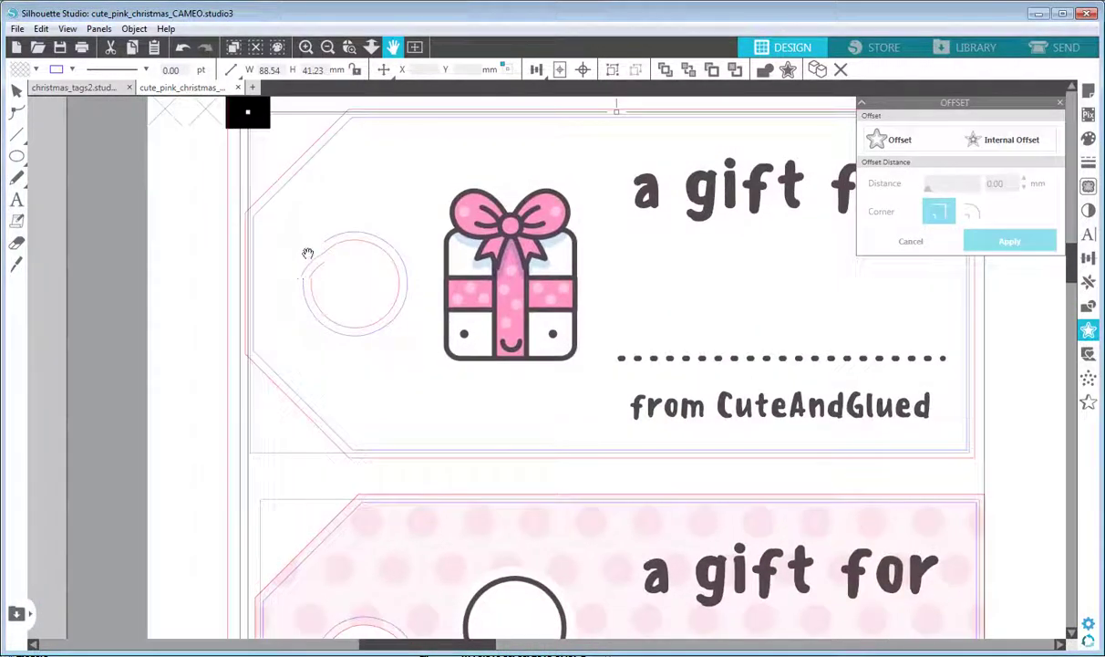
click(16, 91)
click(188, 267)
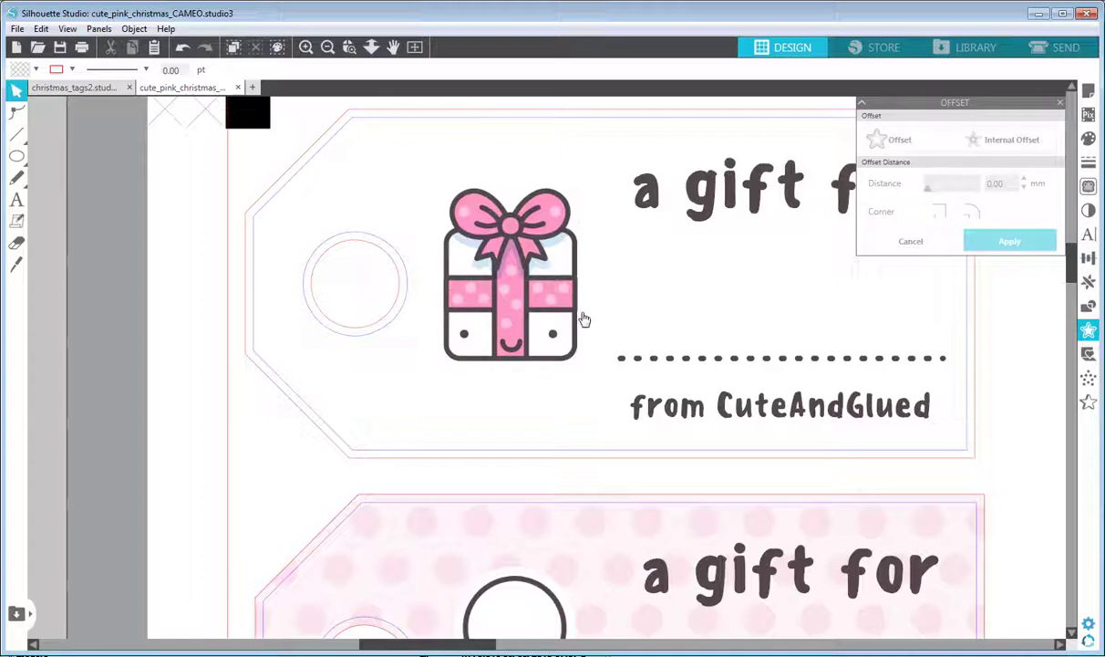
Set the cut actions by line color and leave only the violet line, RGB (114,20,255), enabled for cutting
click(327, 47)
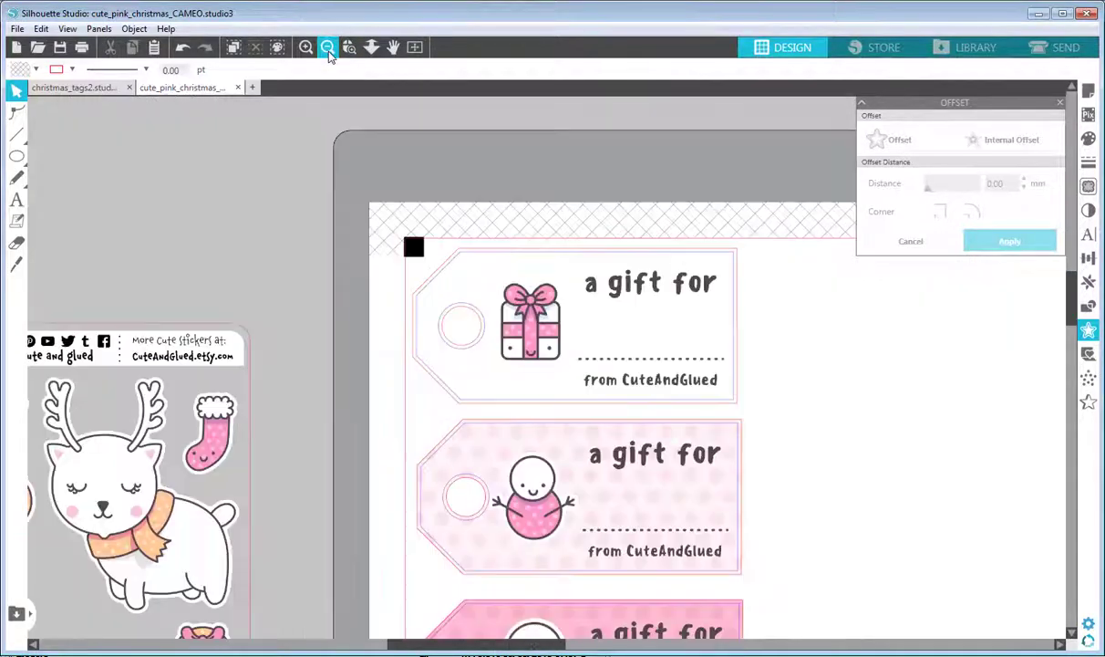
click(328, 48)
click(393, 46)
drag(738, 415, 666, 321)
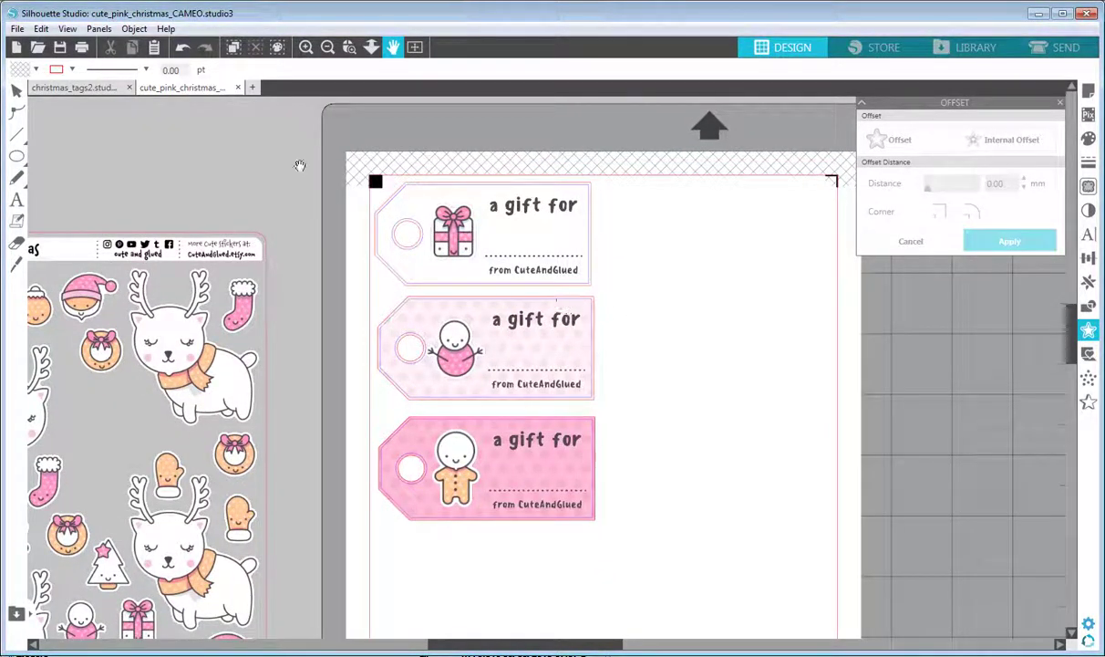
click(16, 90)
click(1058, 47)
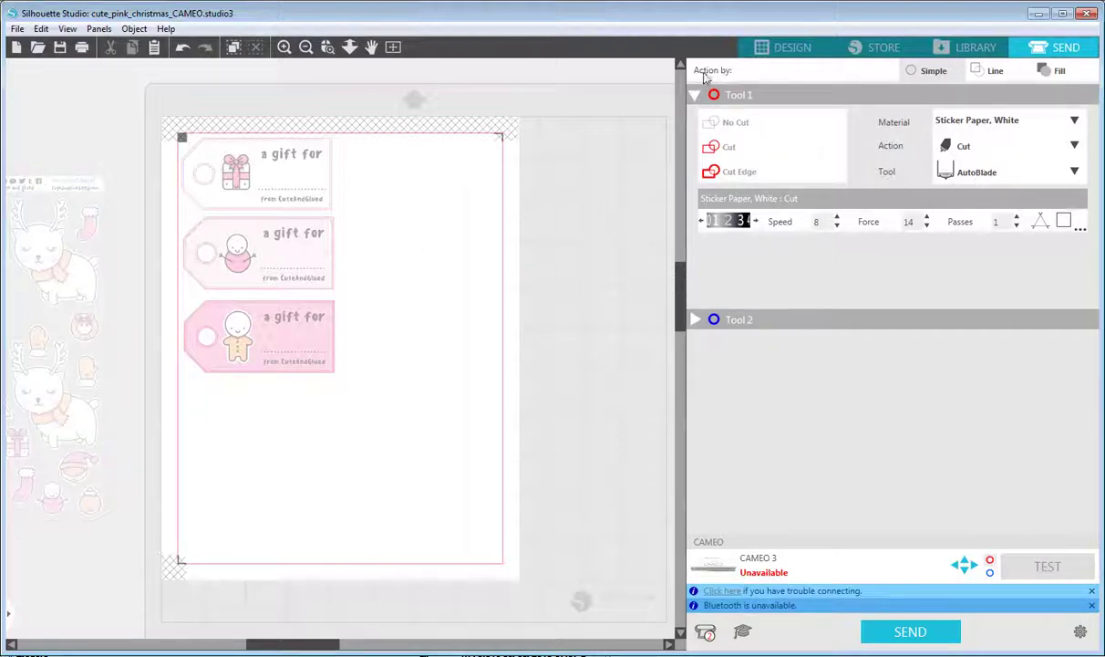
click(993, 71)
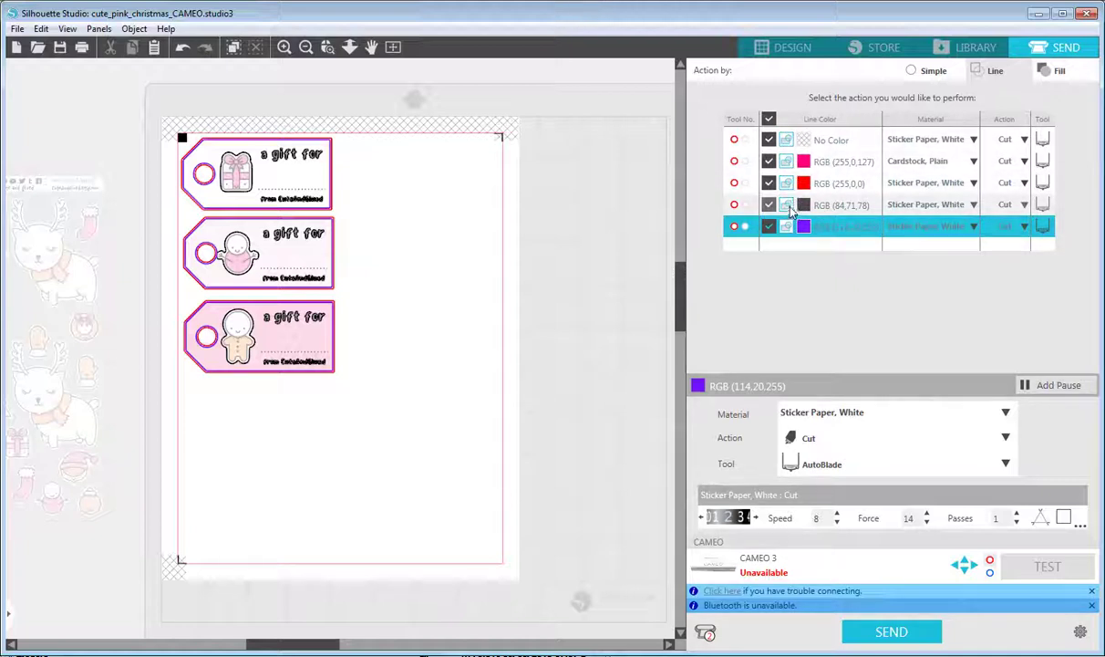
click(769, 140)
click(768, 161)
click(771, 183)
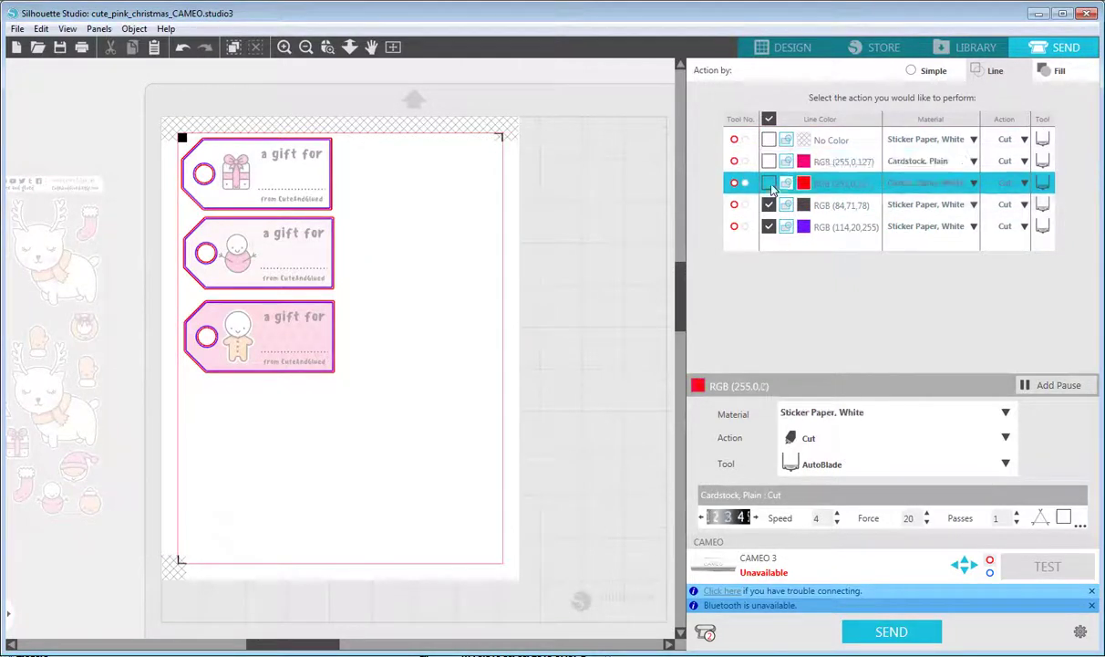
click(769, 205)
click(835, 228)
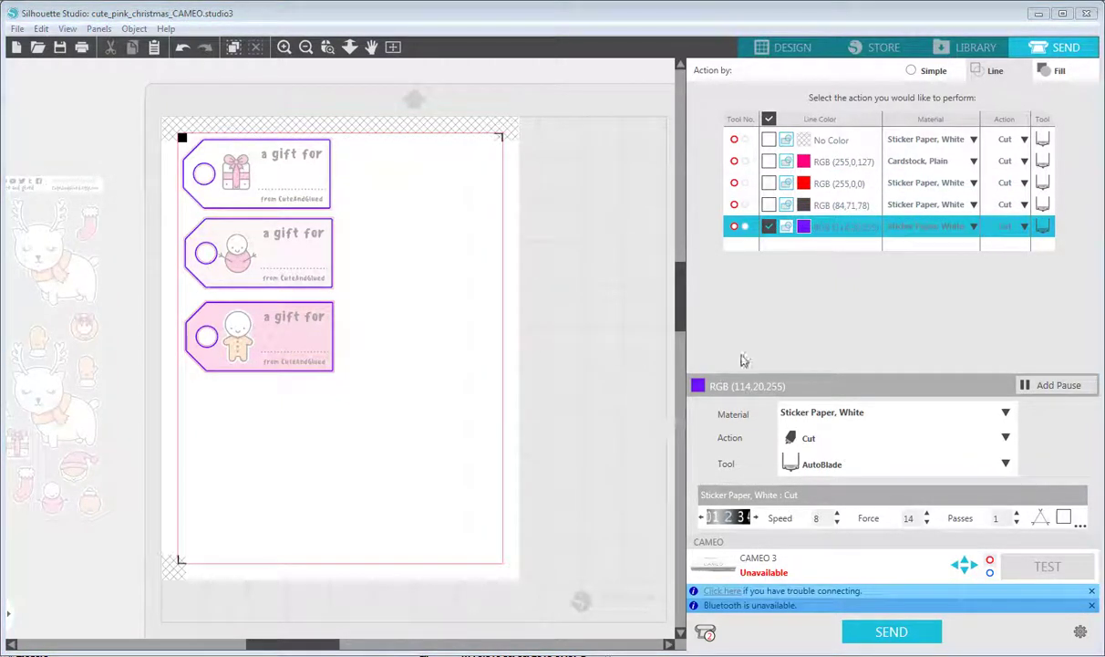
Check the violet cut lines on all three tags and set their cut material to Cardstock, Plain
click(284, 46)
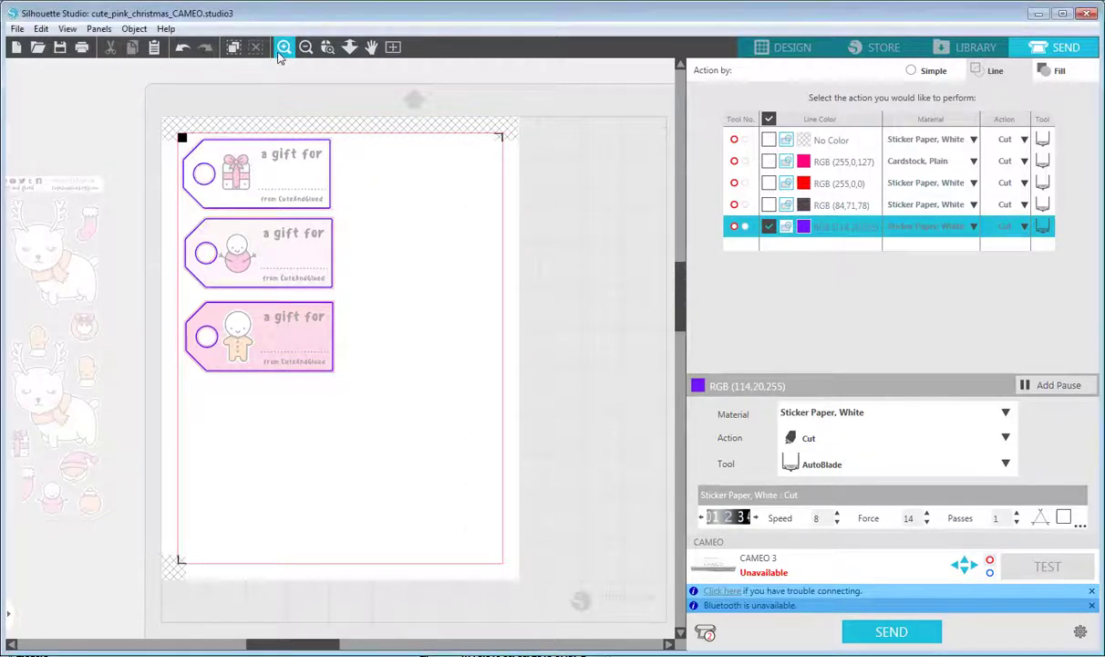
click(371, 47)
drag(493, 279, 666, 332)
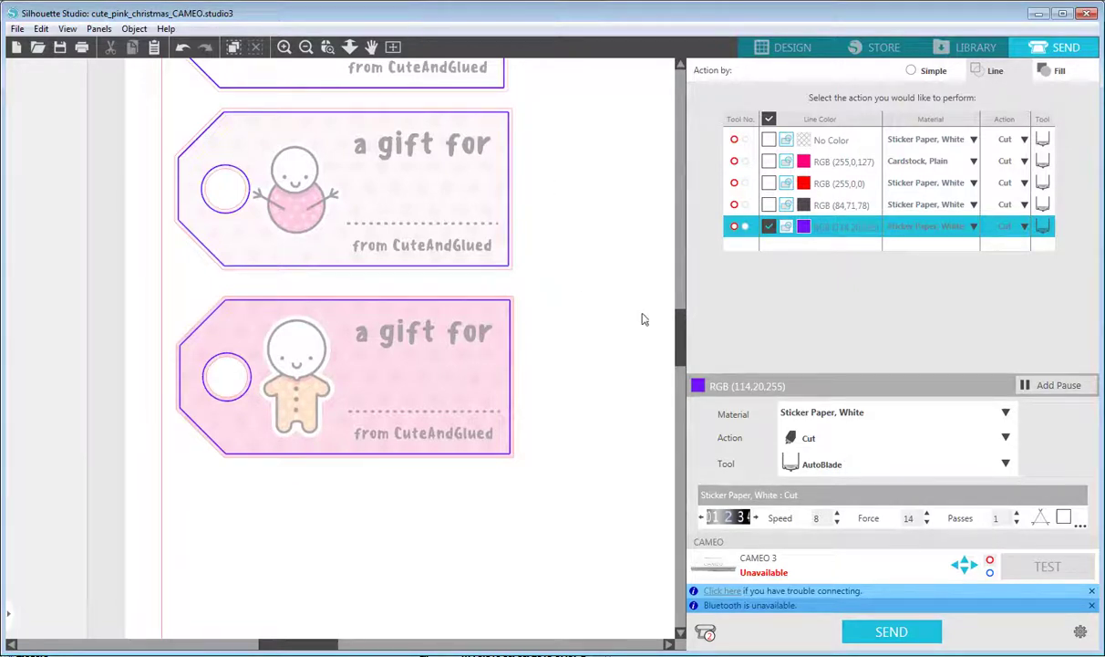
scroll(631, 283, up, 3)
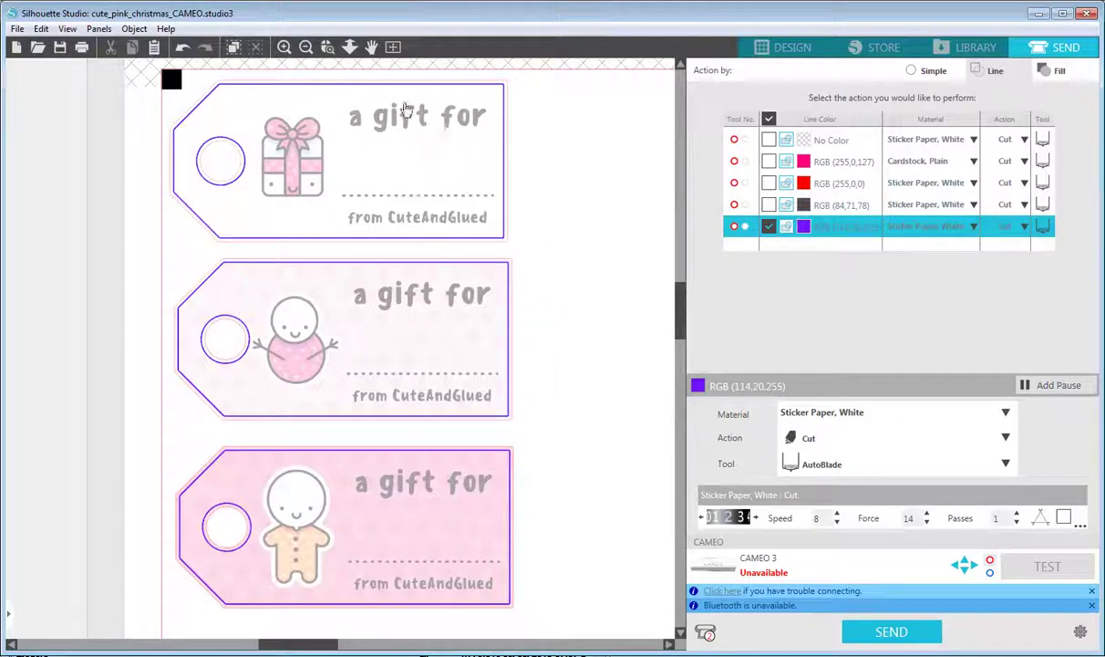
click(306, 47)
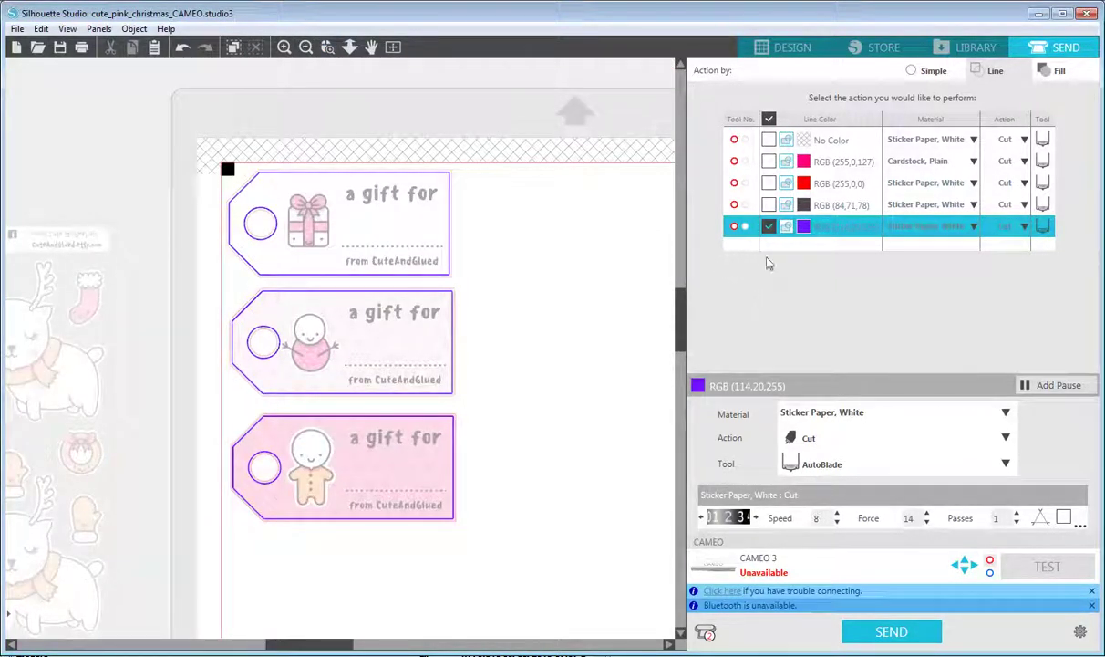
click(1007, 414)
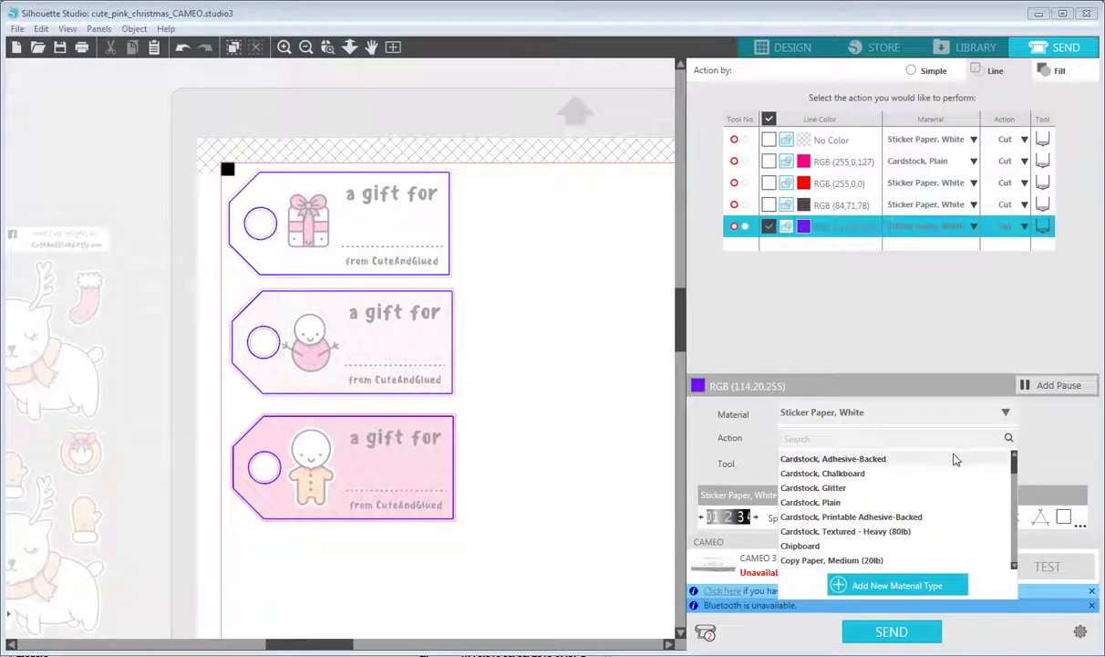
click(848, 501)
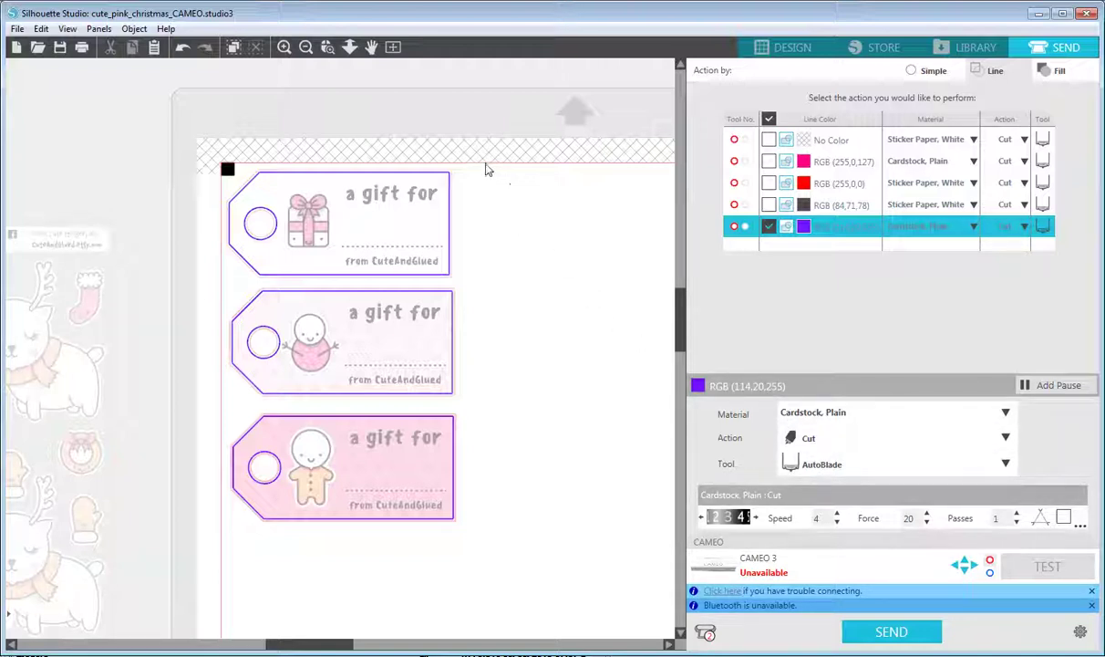
click(305, 46)
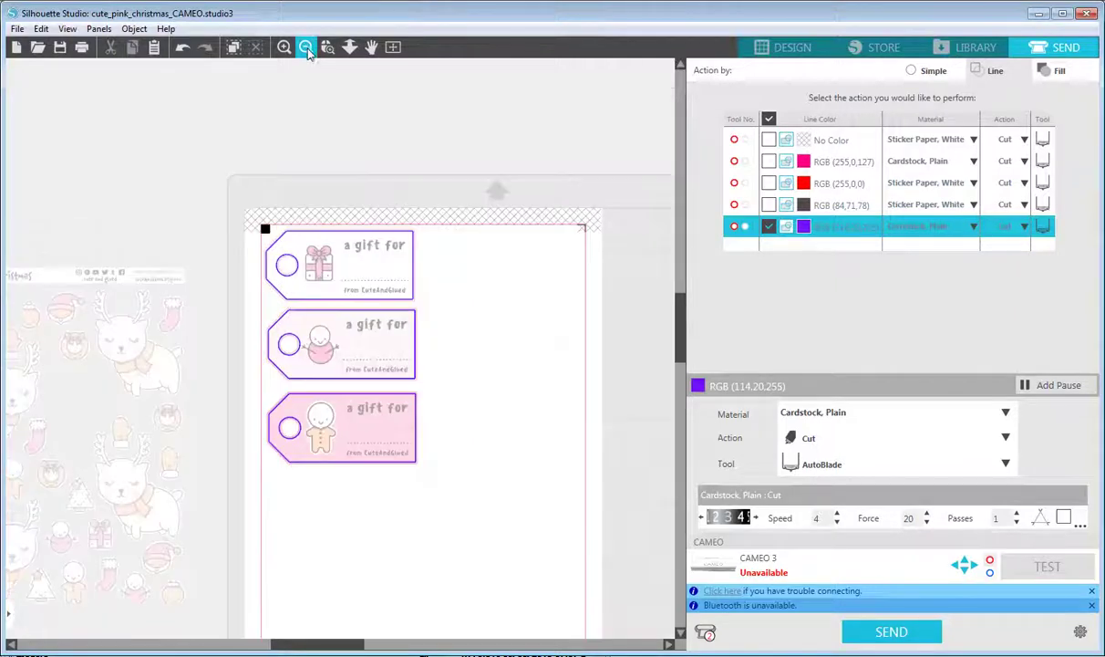
click(27, 29)
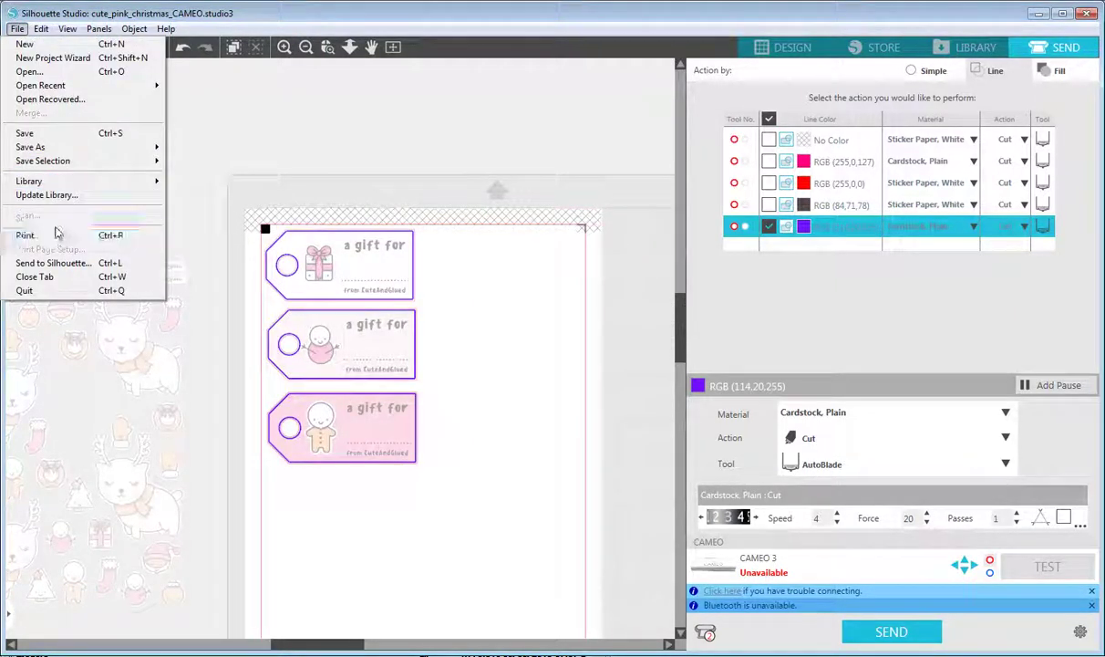
click(19, 29)
drag(681, 353, 683, 367)
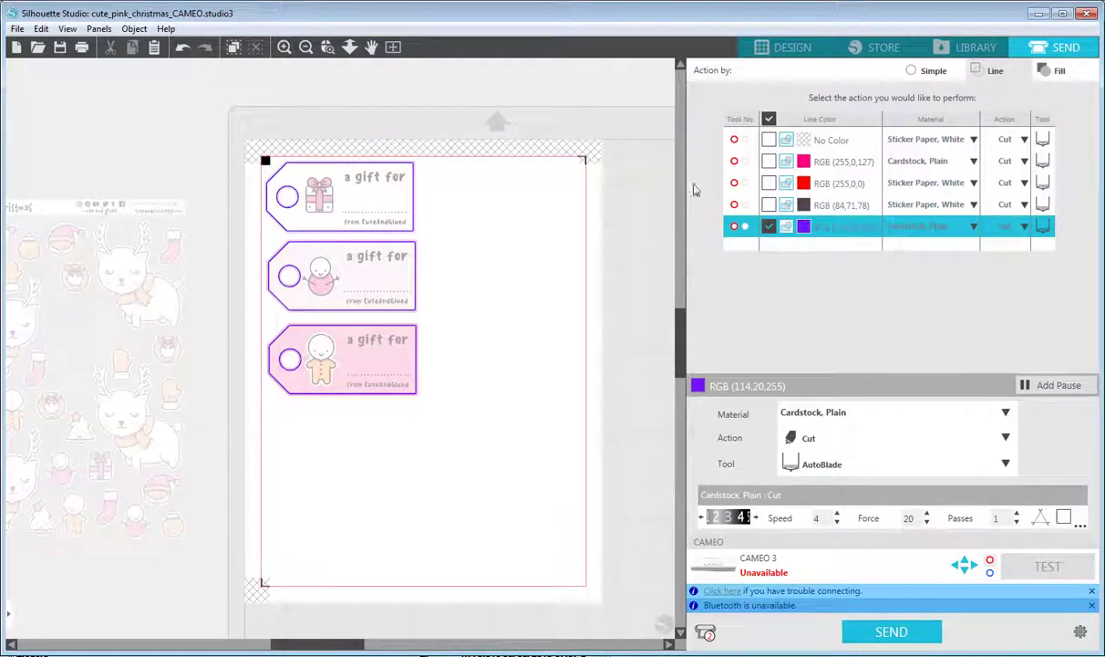
Look over the sticker sheet beside the tags in the design view and switch to the christmas_tags2 document
click(757, 51)
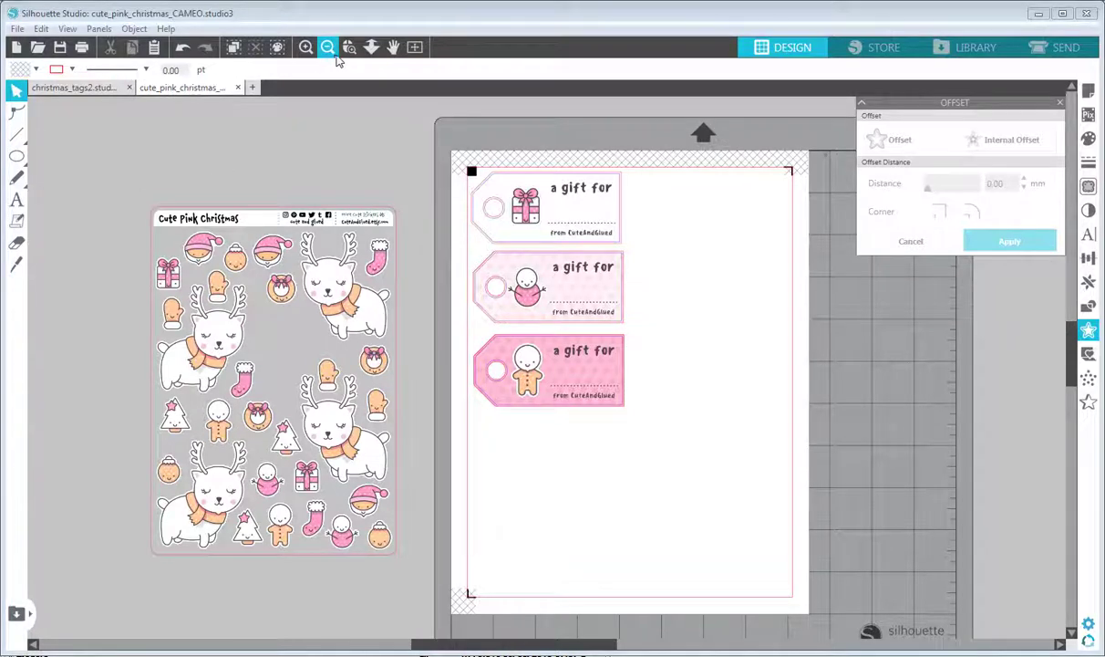
click(306, 46)
click(393, 46)
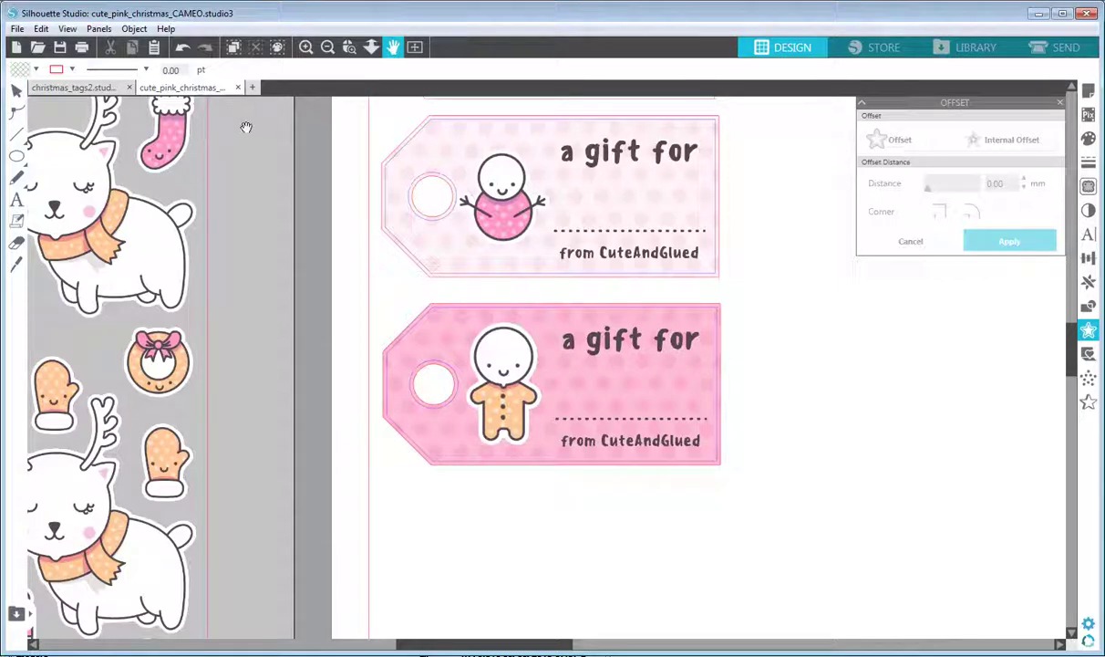
drag(246, 126, 706, 256)
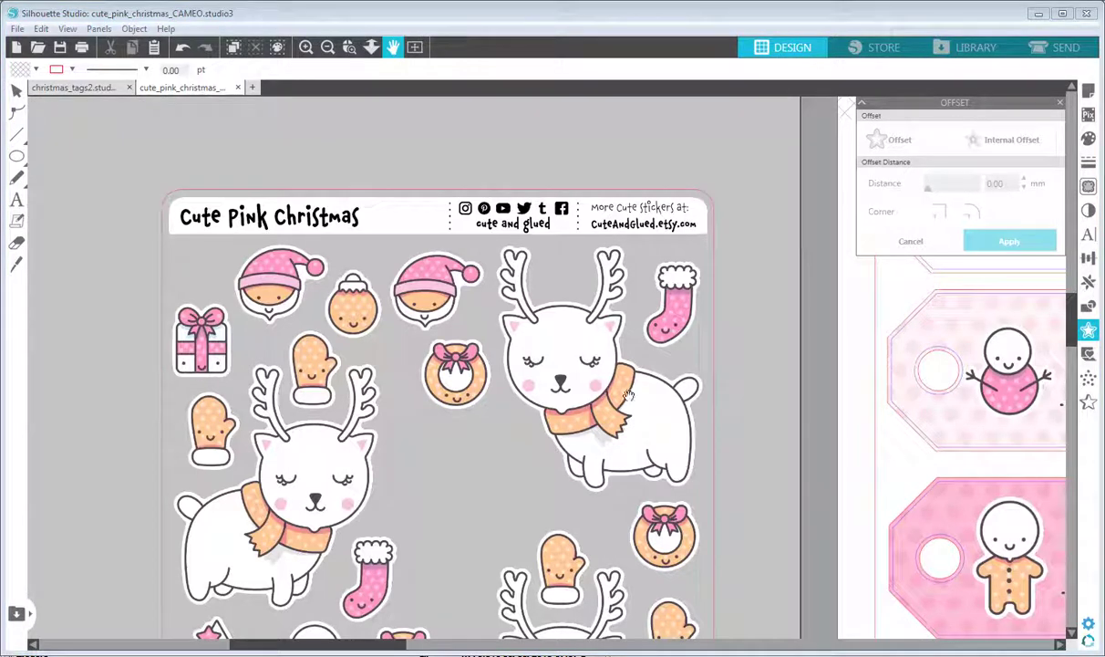
click(329, 47)
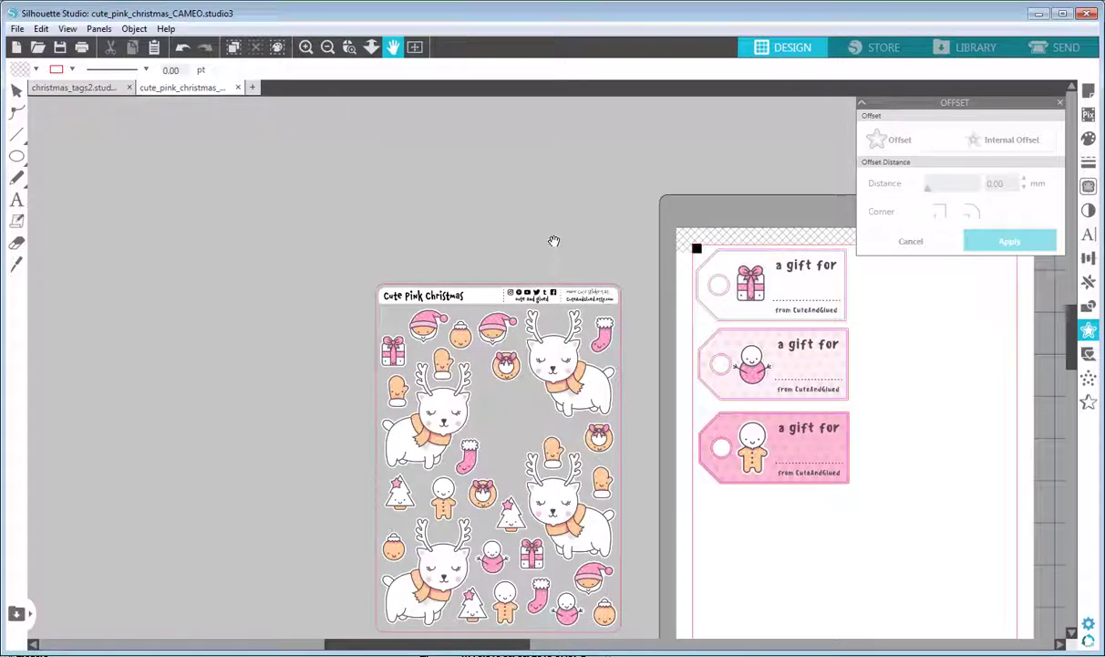
drag(555, 240, 365, 141)
click(17, 89)
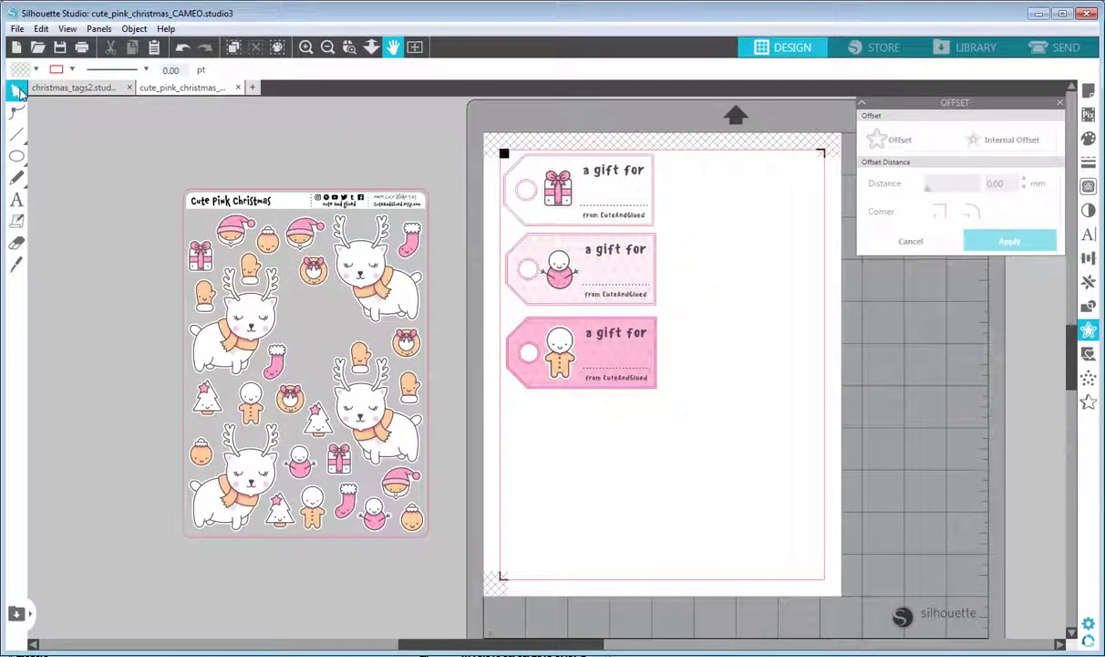
click(68, 87)
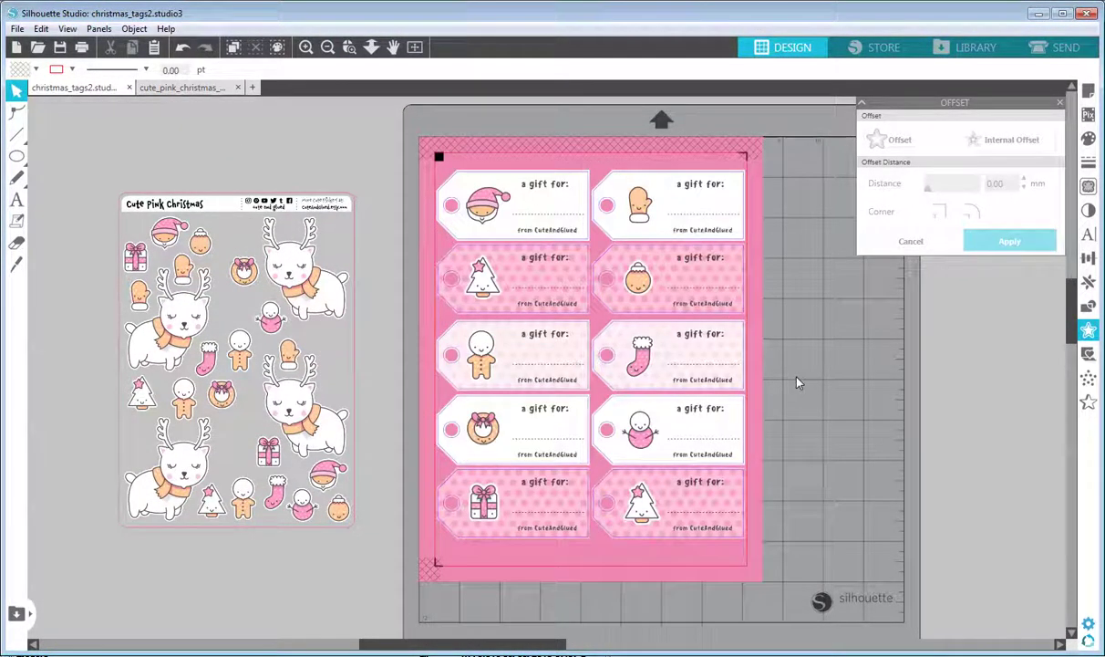